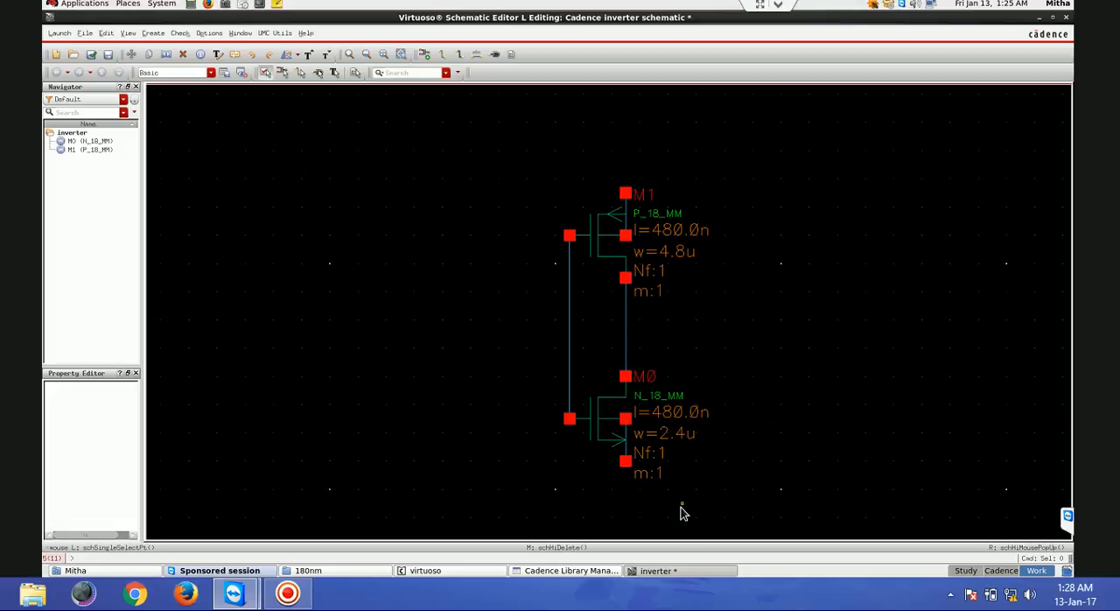
key(w)
click(626, 194)
double_click(625, 133)
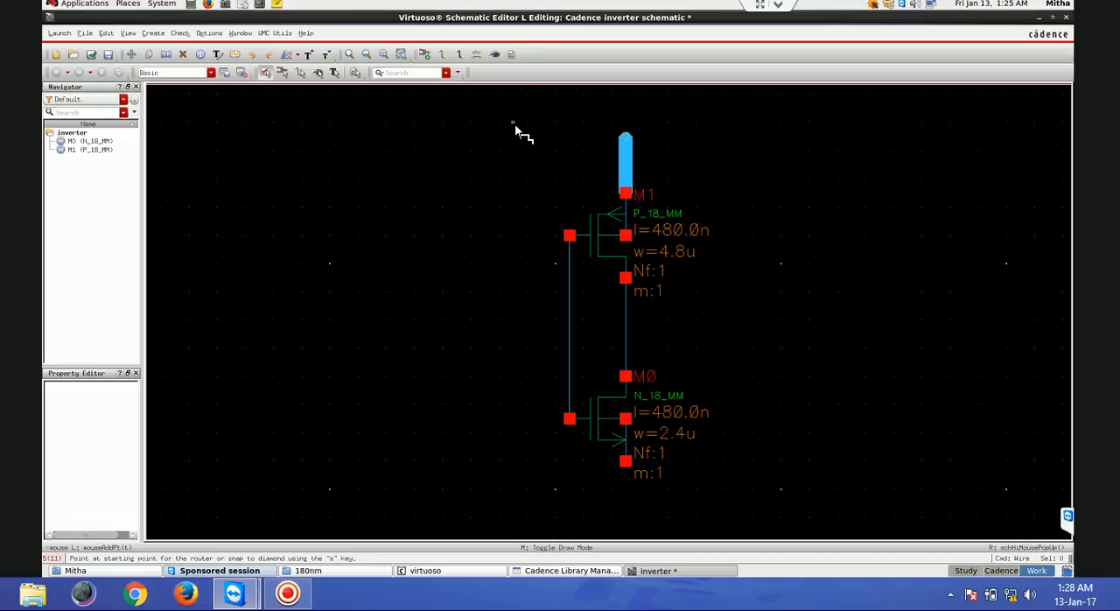
key(Escape)
click(631, 160)
key(Delete)
- Draw a narrow vertical wire extending upward from the source terminal of PMOS transistor M1
click(444, 55)
click(626, 138)
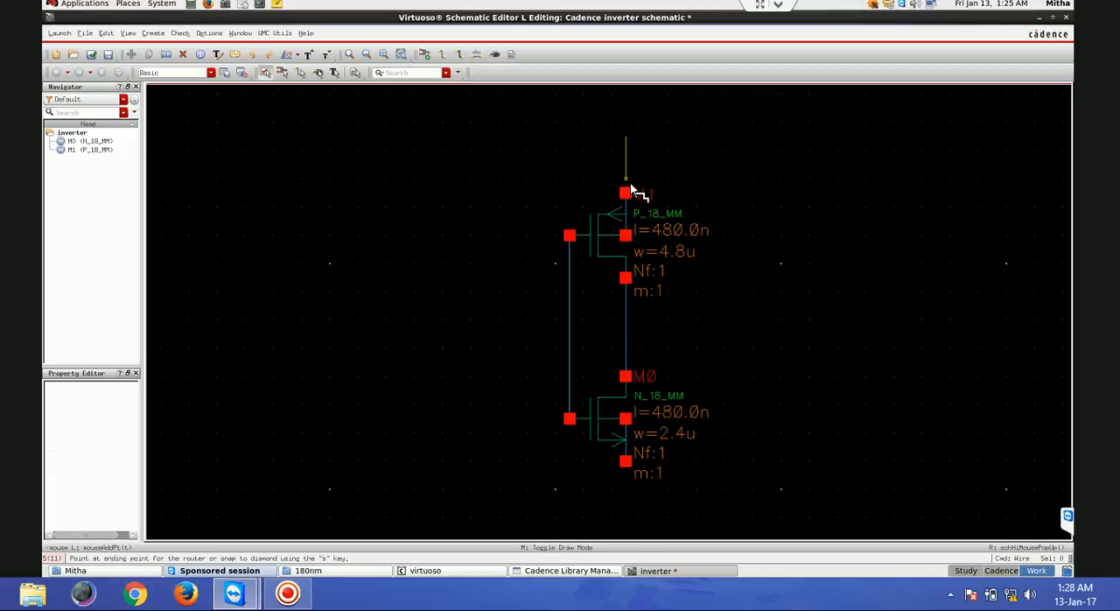
click(627, 192)
key(Escape)
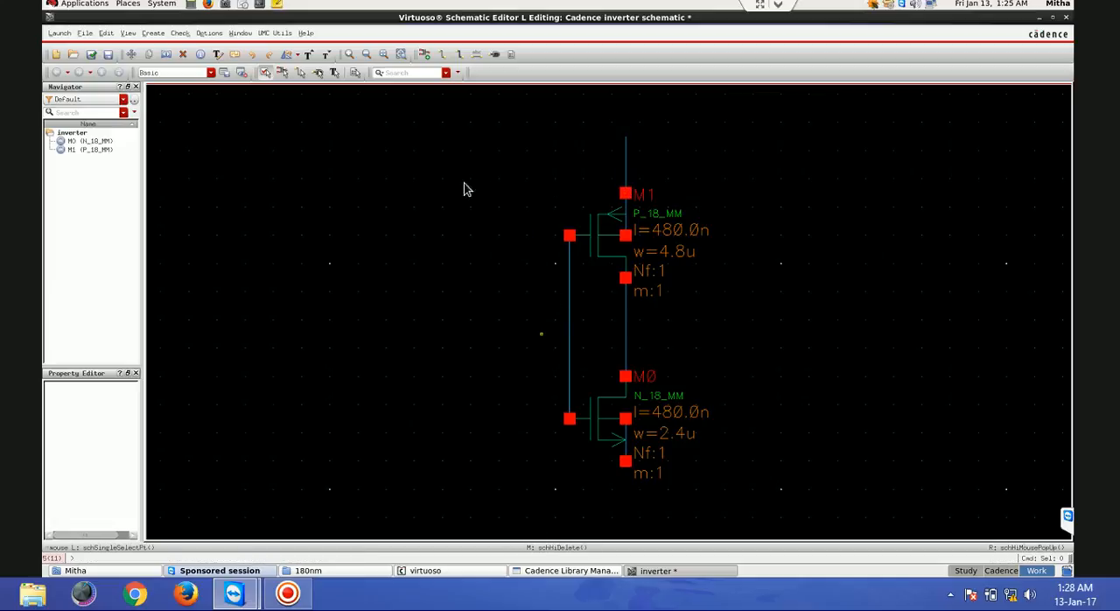
- Draw narrow horizontal wire stubs outward from the middle of the shared gate wire and the middle of the shared drain wire
click(446, 57)
click(569, 320)
double_click(486, 321)
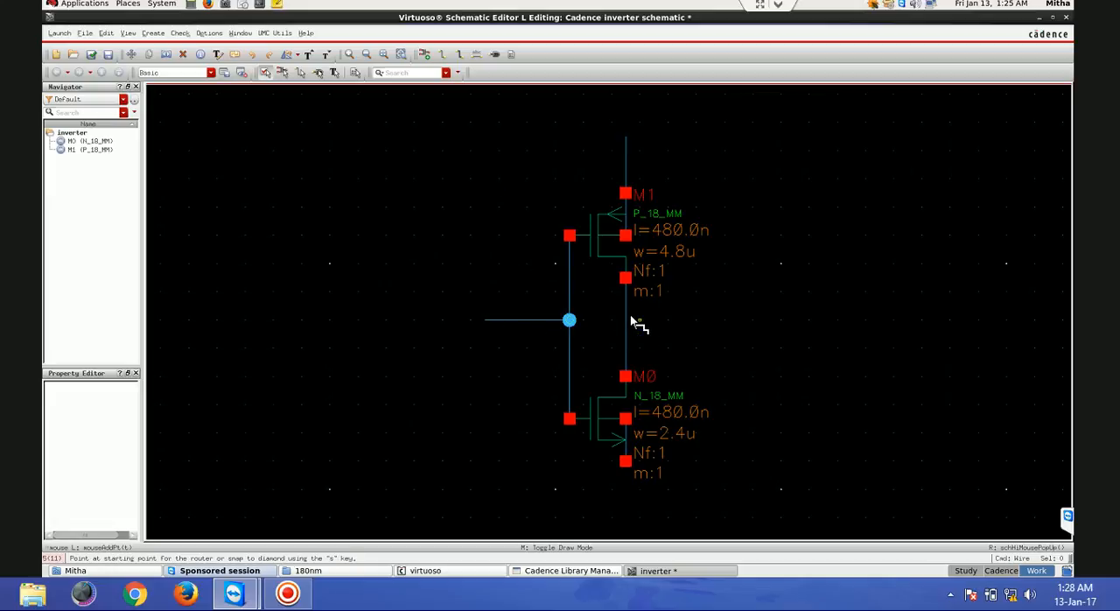
click(626, 321)
double_click(711, 321)
key(Escape)
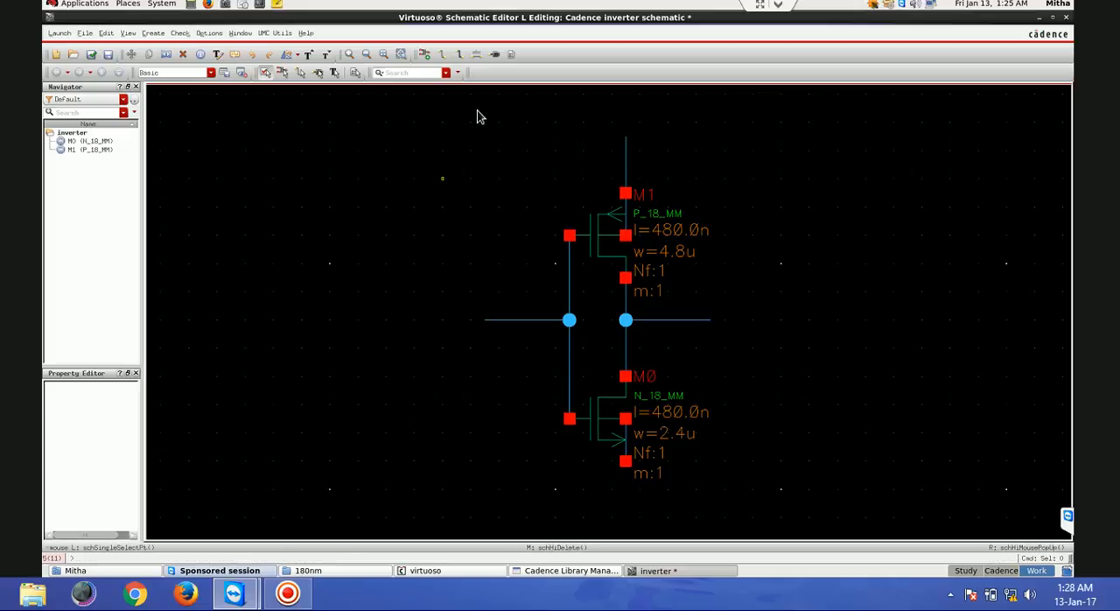
- Set up new pins named VDD, IN and GND with the direction set to input
click(496, 56)
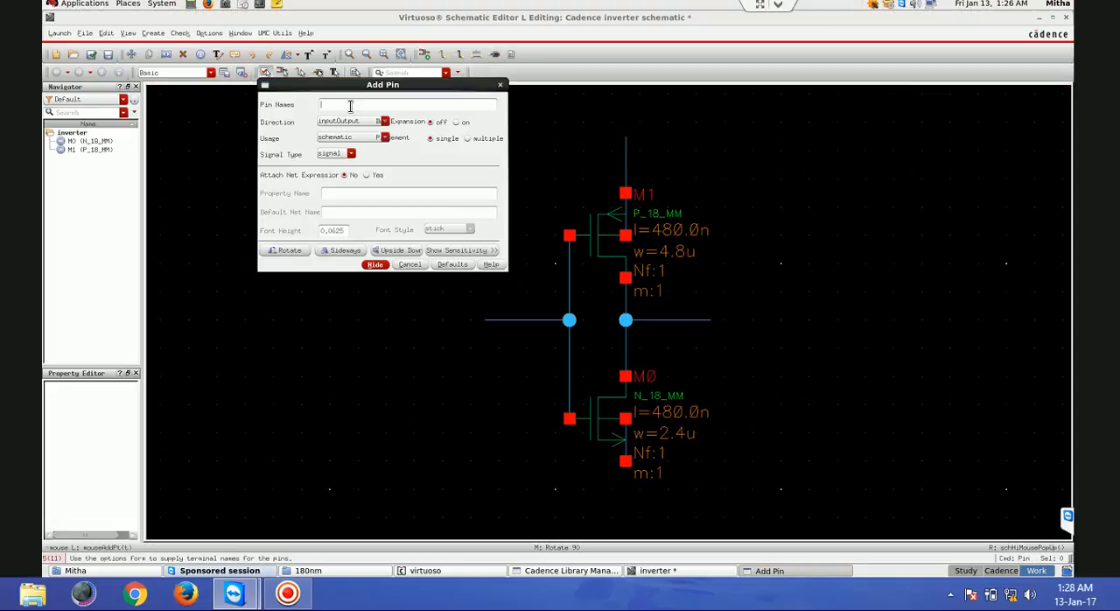
text(VDD IN GND OUT)
click(353, 124)
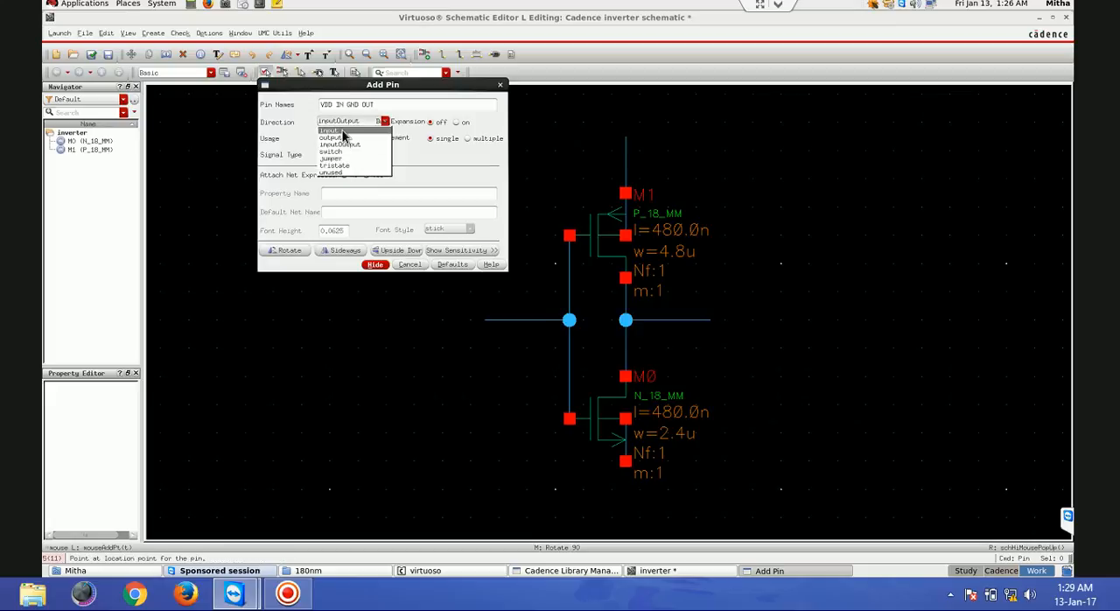
click(337, 130)
key(BackSpace)
key(BackSpace)
key(BackSpace)
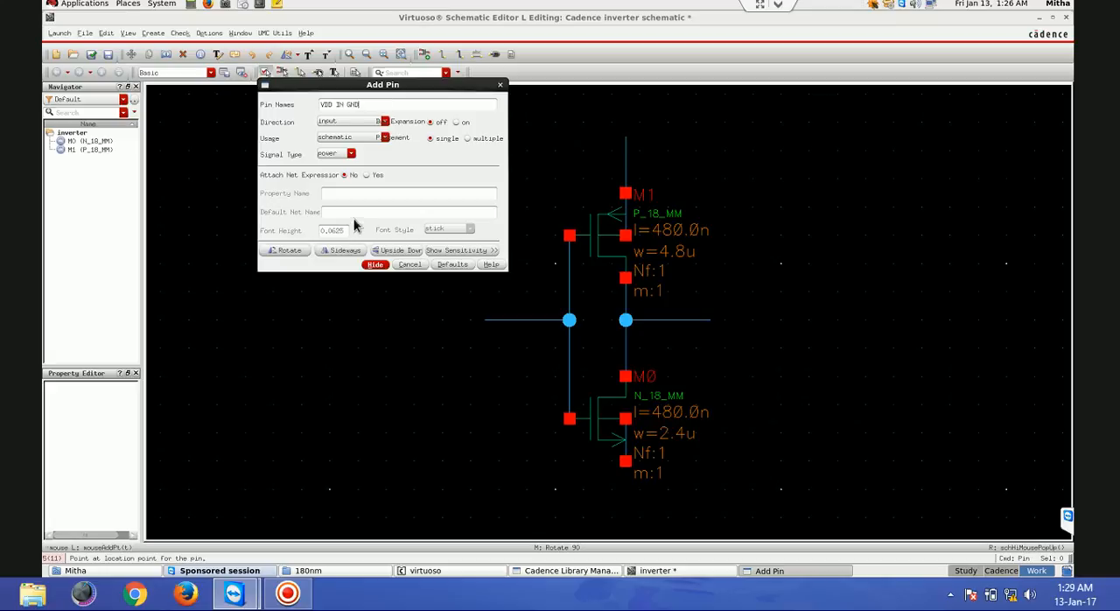
click(374, 264)
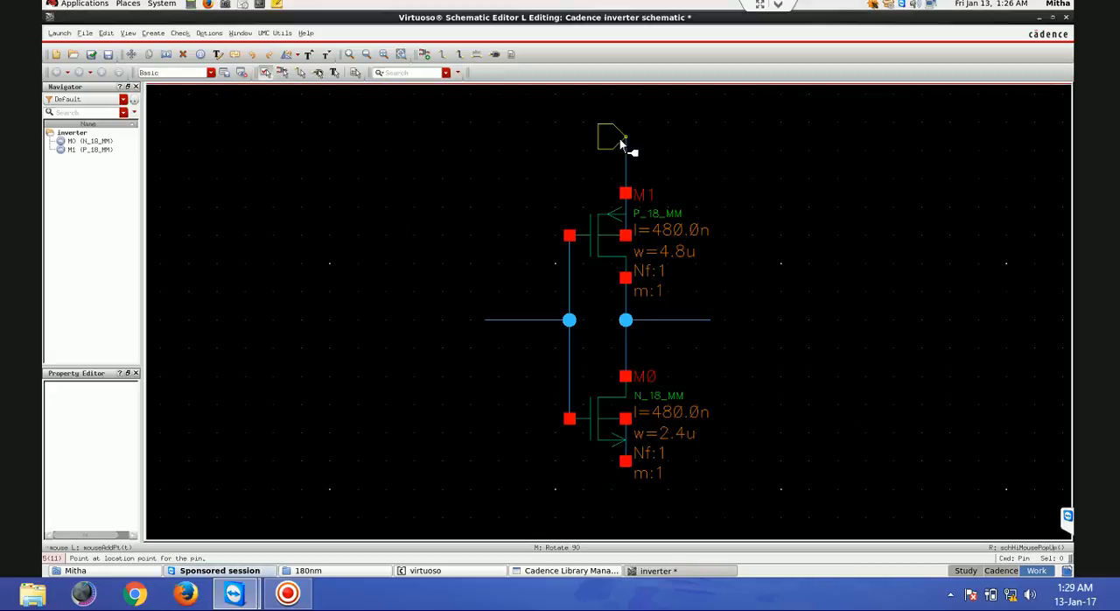
- Place the VDD pin beside the wire above M1, the IN pin on the gate stub's end and the GND pin below M0
middle_click(617, 132)
middle_click(630, 120)
middle_click(631, 119)
click(649, 118)
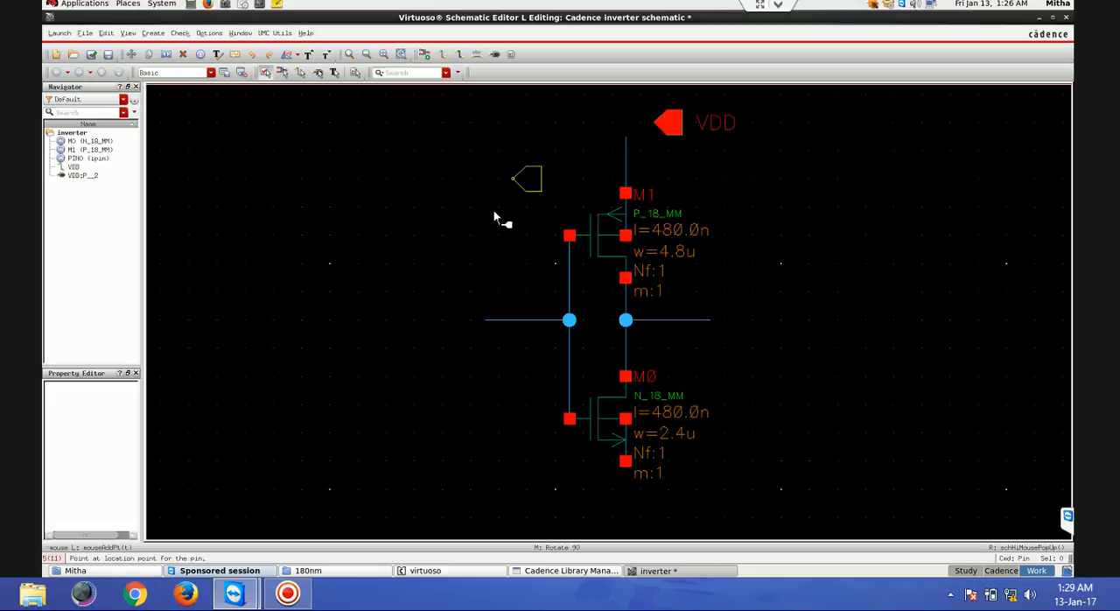
middle_click(440, 306)
middle_click(439, 306)
click(491, 318)
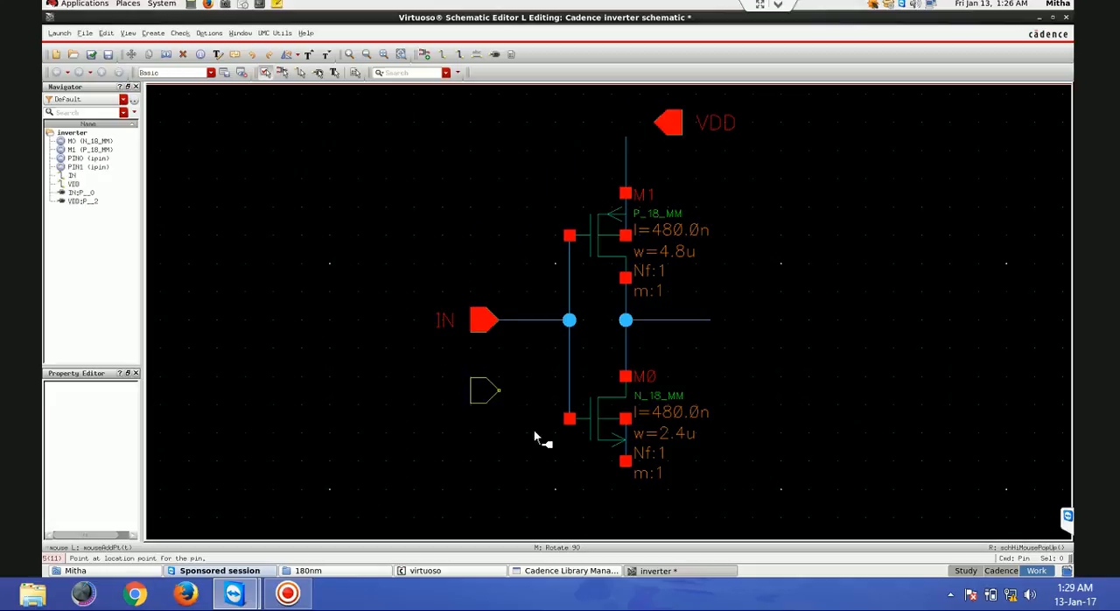
click(627, 506)
key(Escape)
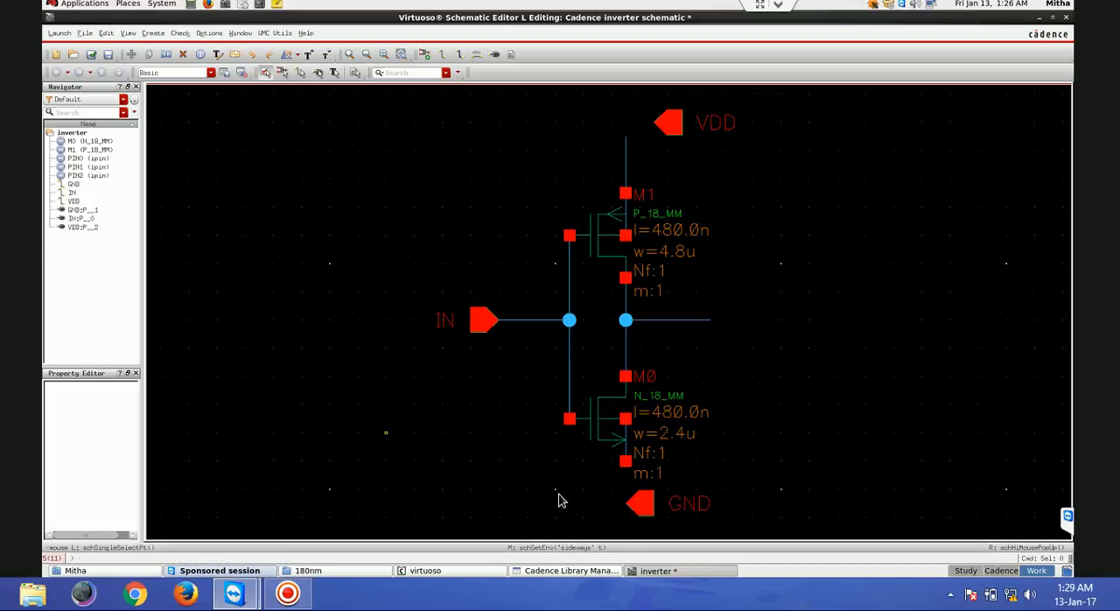
- Rotate the GND pin right so that it points up toward M0
click(642, 504)
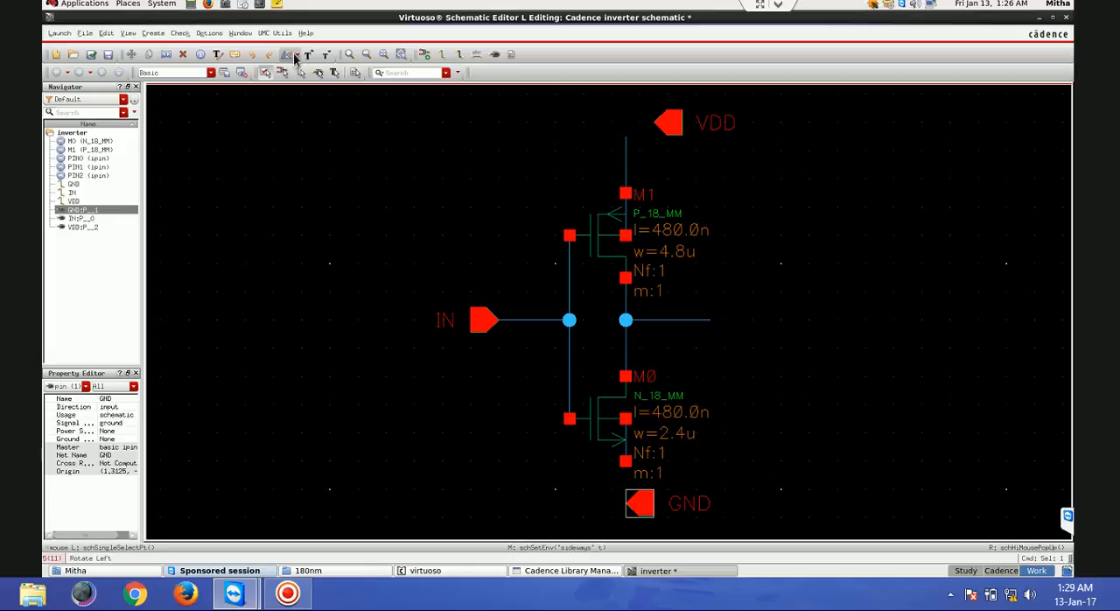
click(297, 56)
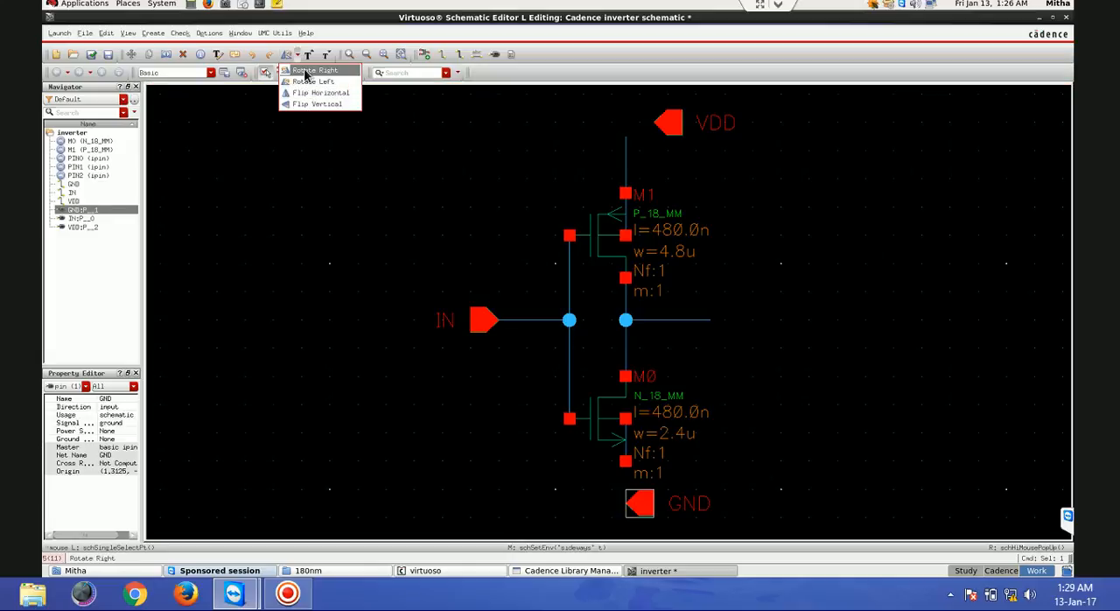
click(309, 71)
click(639, 502)
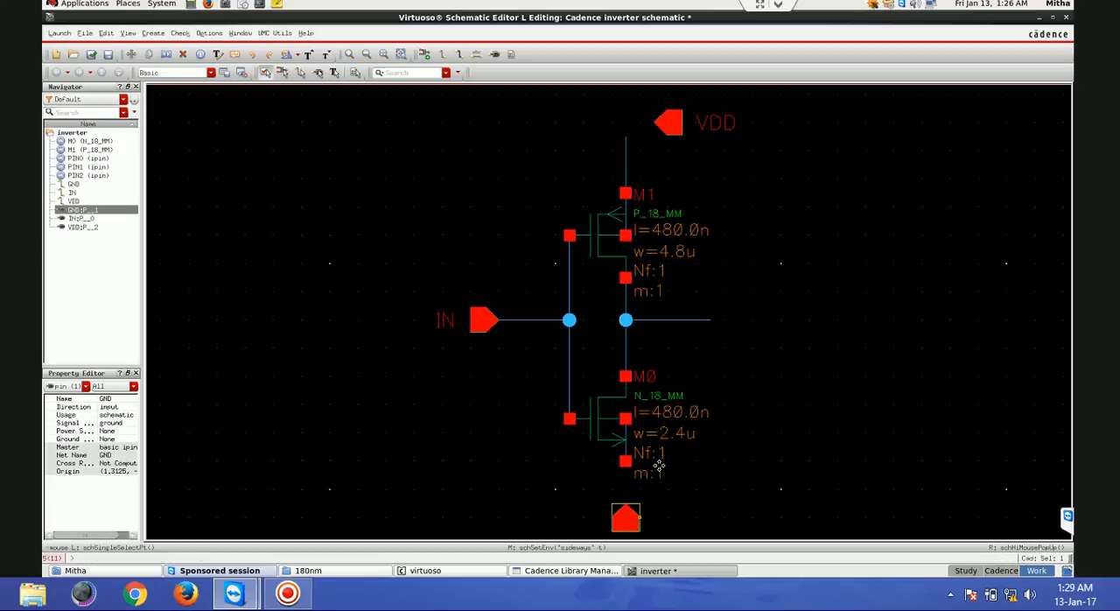
- Rotate the VDD pin left so it points down and move it onto the upper end of M1's source wire
click(670, 124)
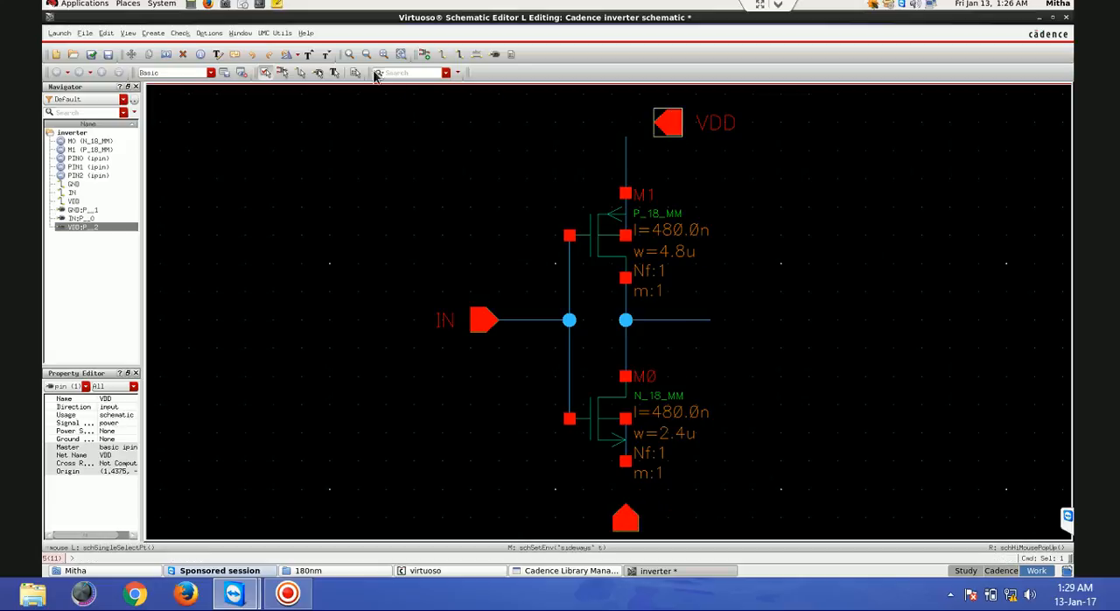
click(295, 55)
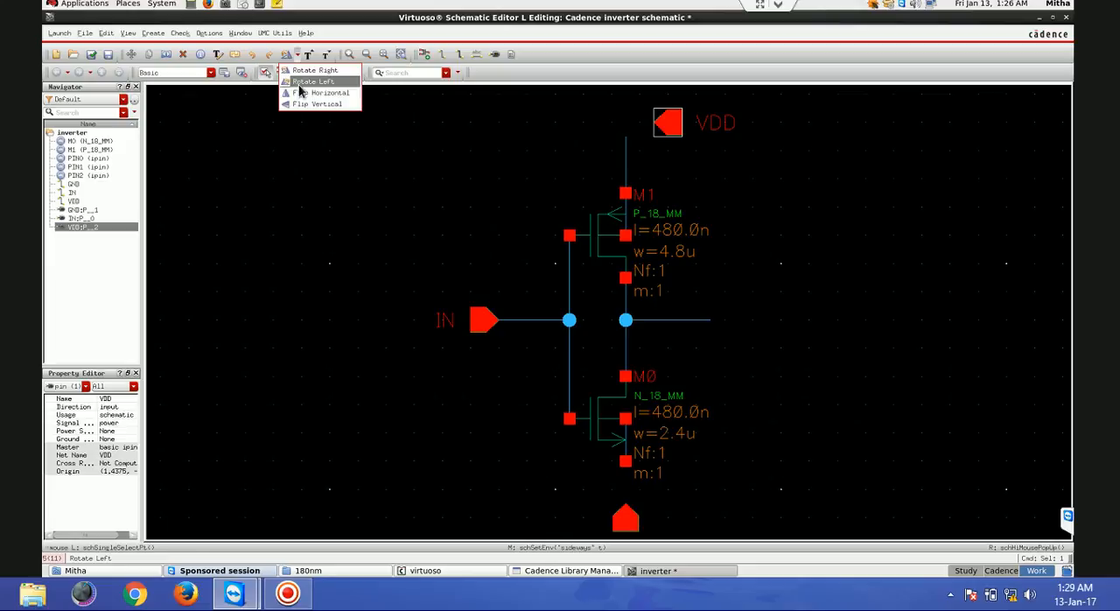
click(296, 92)
click(668, 124)
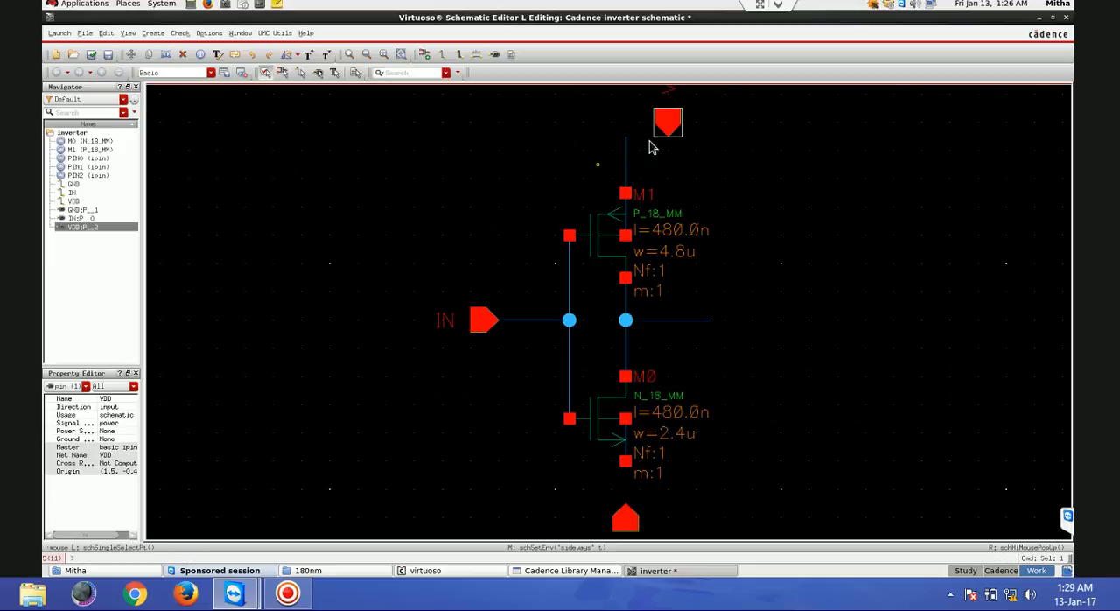
drag(672, 121, 622, 120)
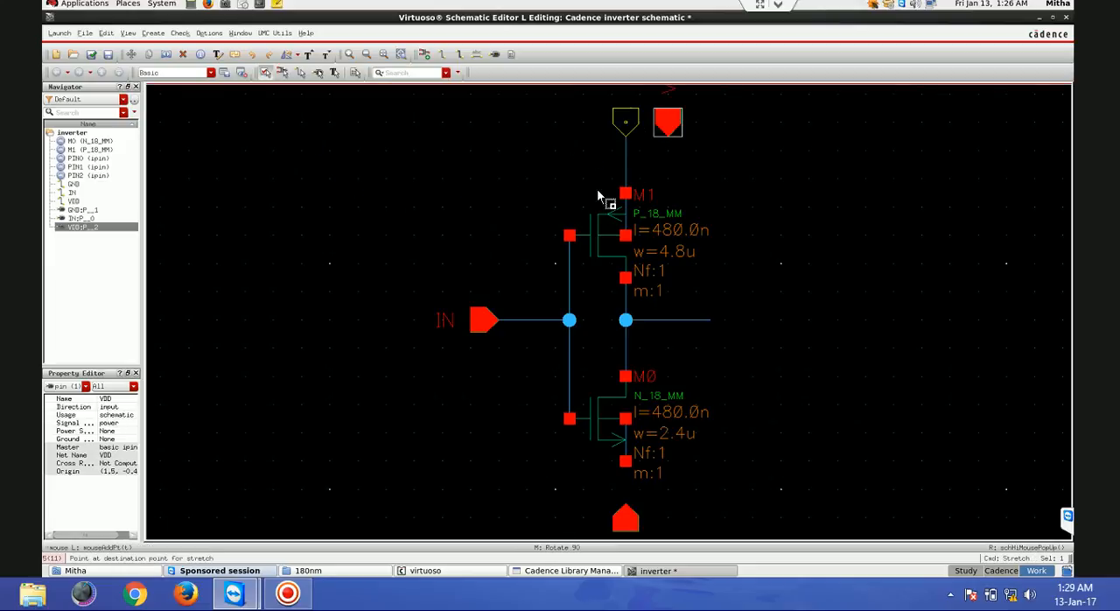
- Wire the source terminal of NMOS transistor M0 to the GND pin and clear the selection
key(w)
click(626, 462)
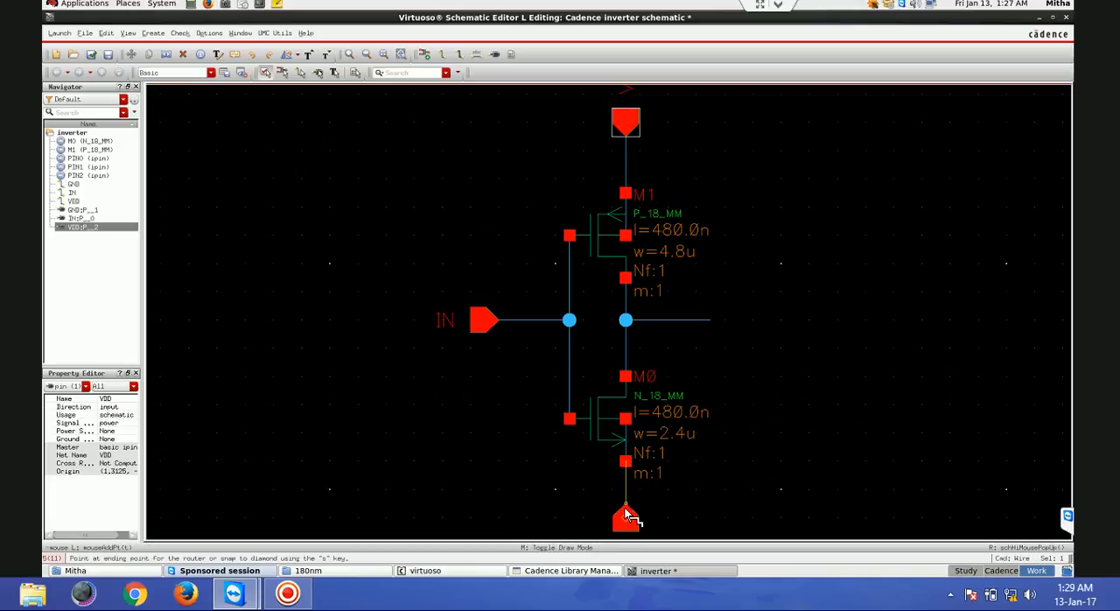
click(628, 518)
key(Escape)
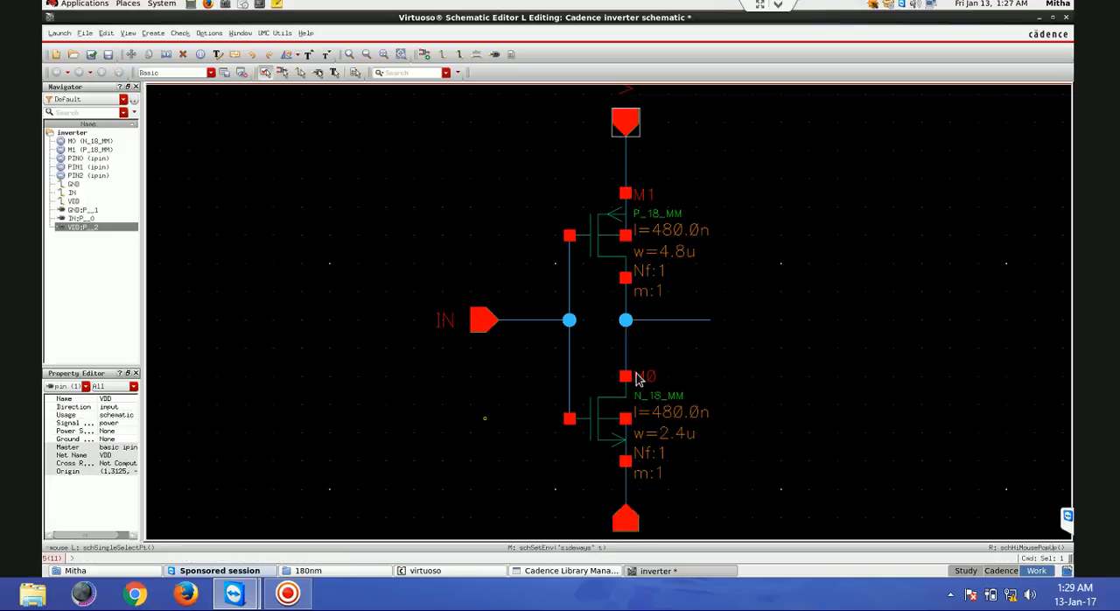
click(374, 170)
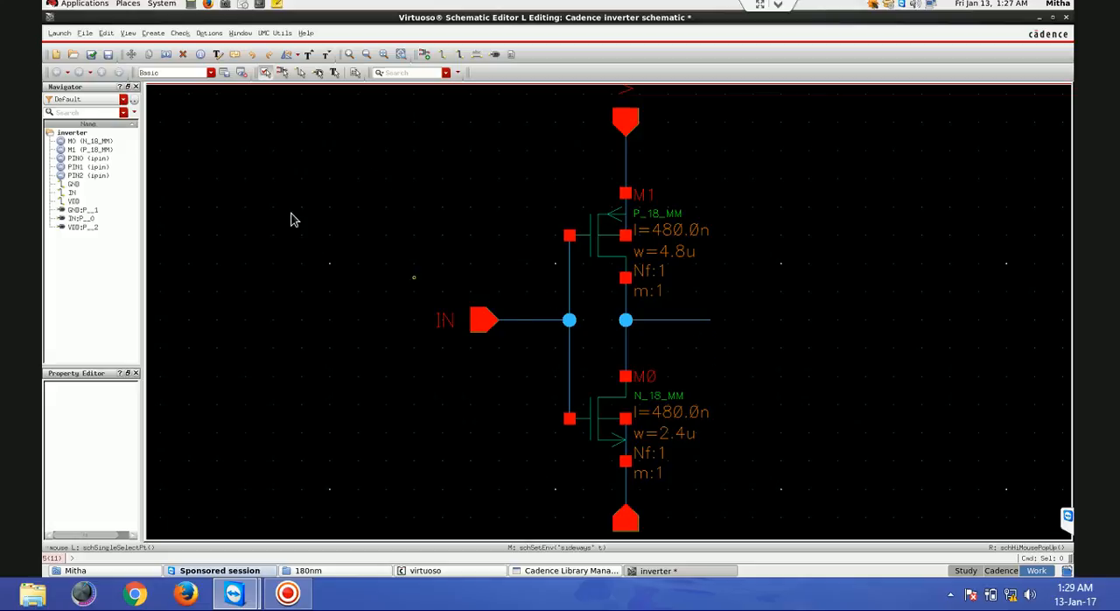
- Add an output pin named OUT at the end of the drain stub, and check and save the schematic
click(495, 54)
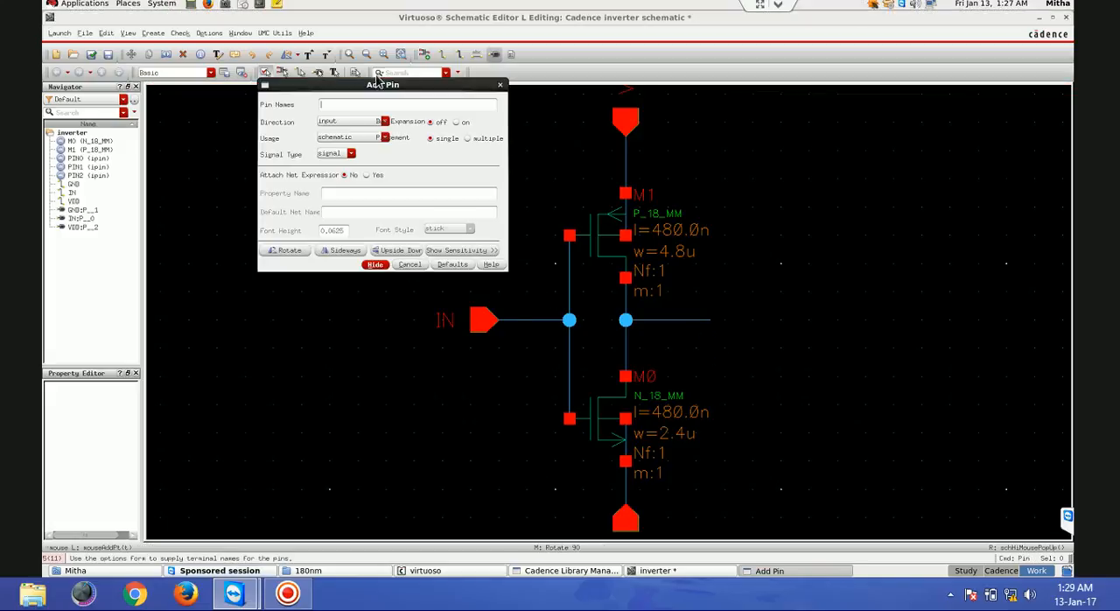
text(OUT)
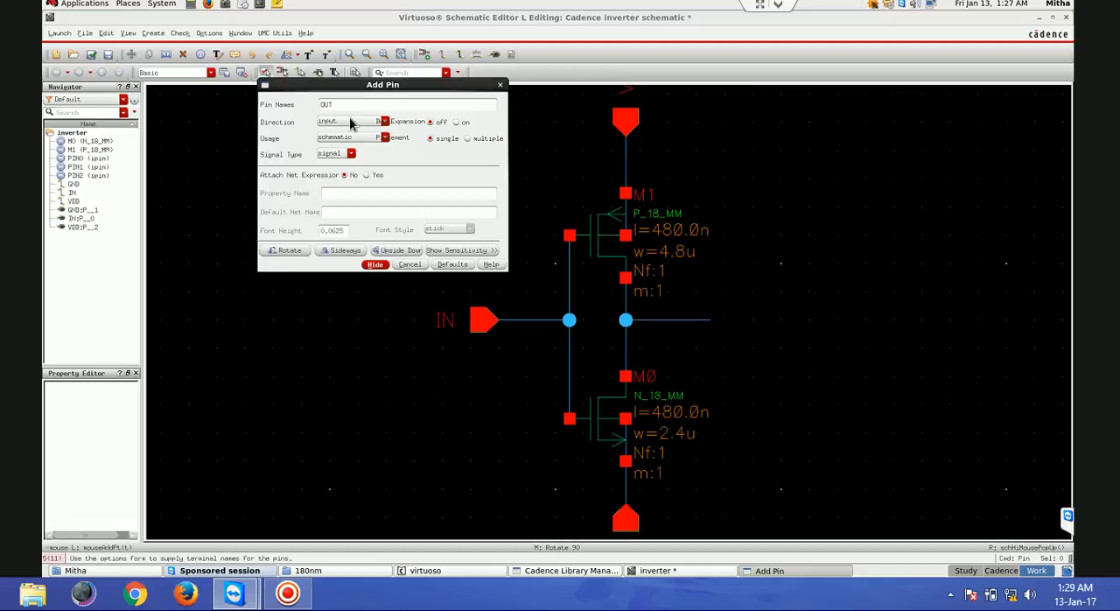
click(350, 121)
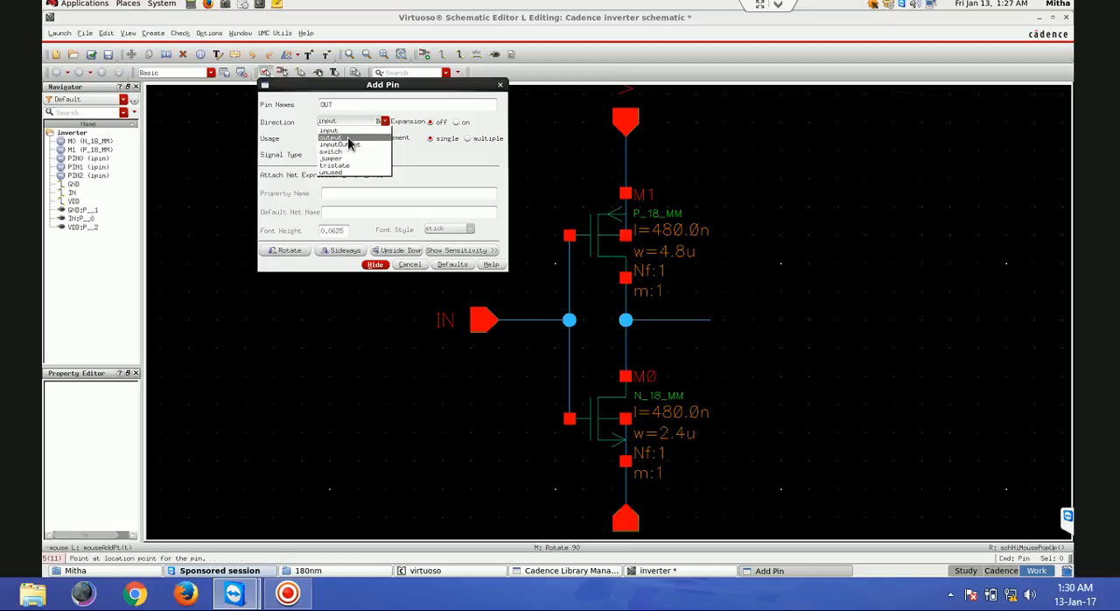
click(353, 140)
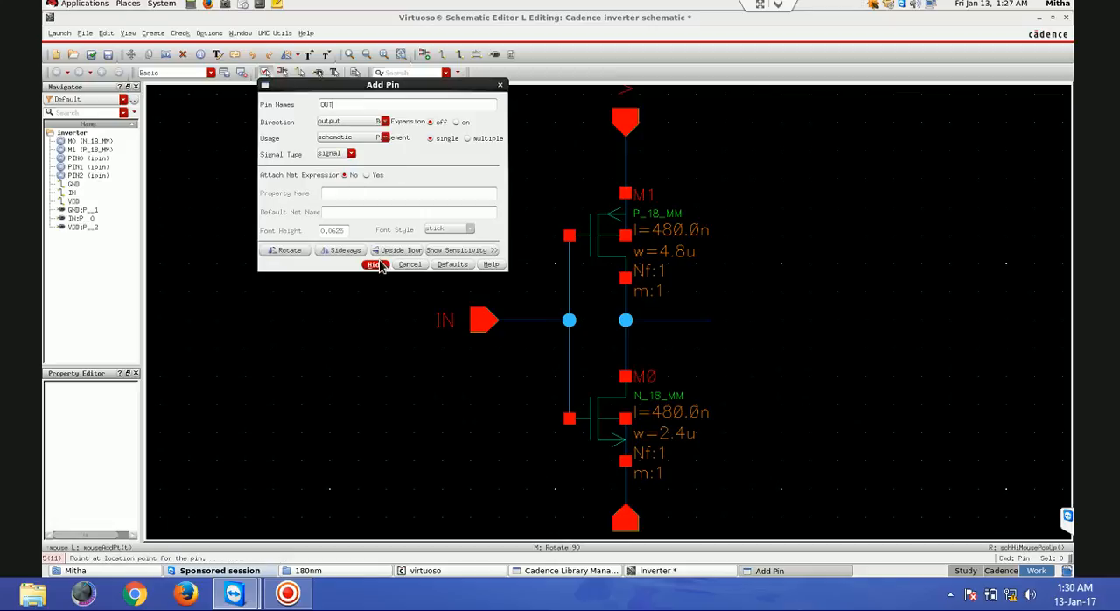
click(375, 264)
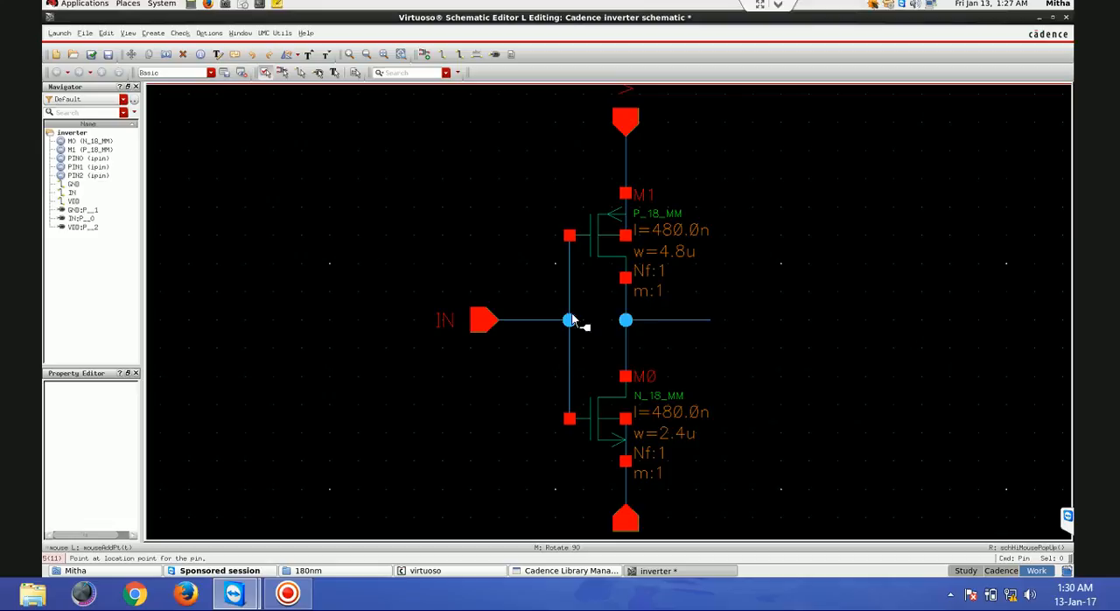
click(713, 324)
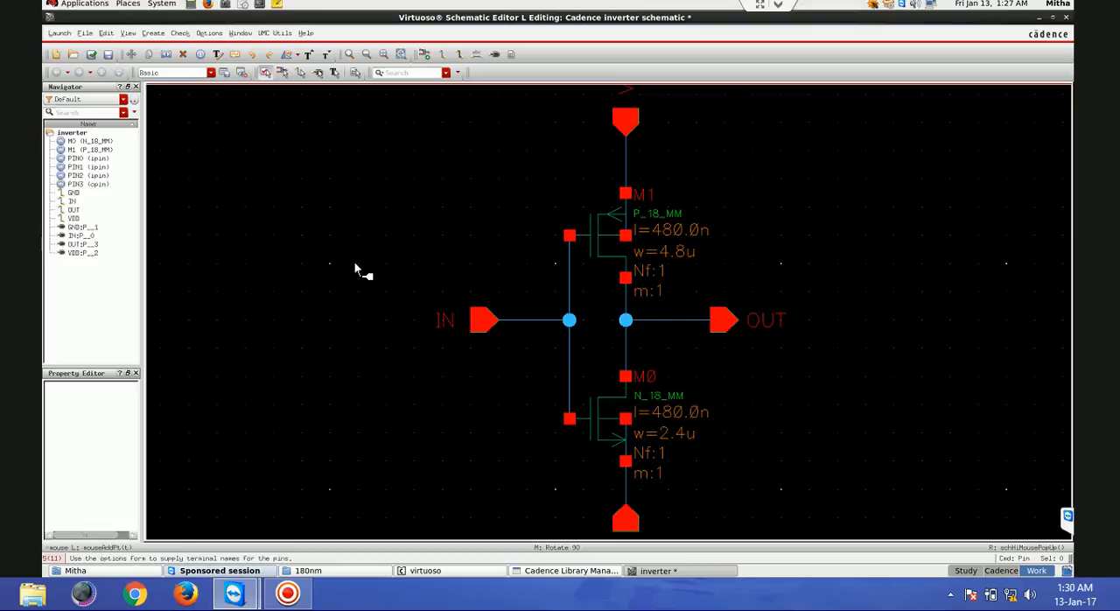
click(91, 54)
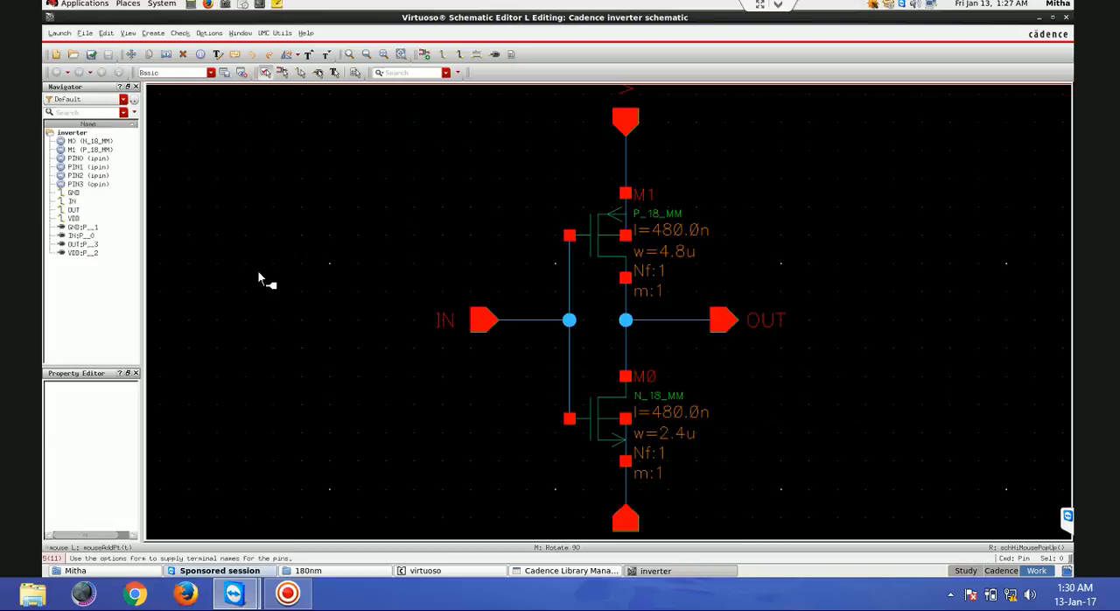
key(Escape)
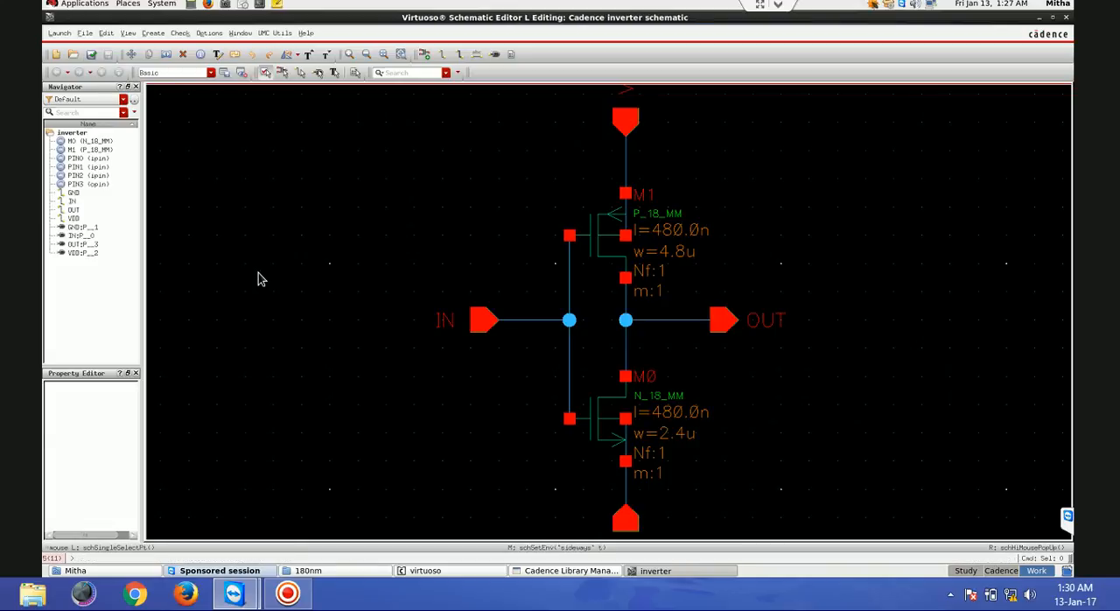
- Label the gate stub IN and the drain stub OUT with wire names, and check and save the schematic
click(477, 55)
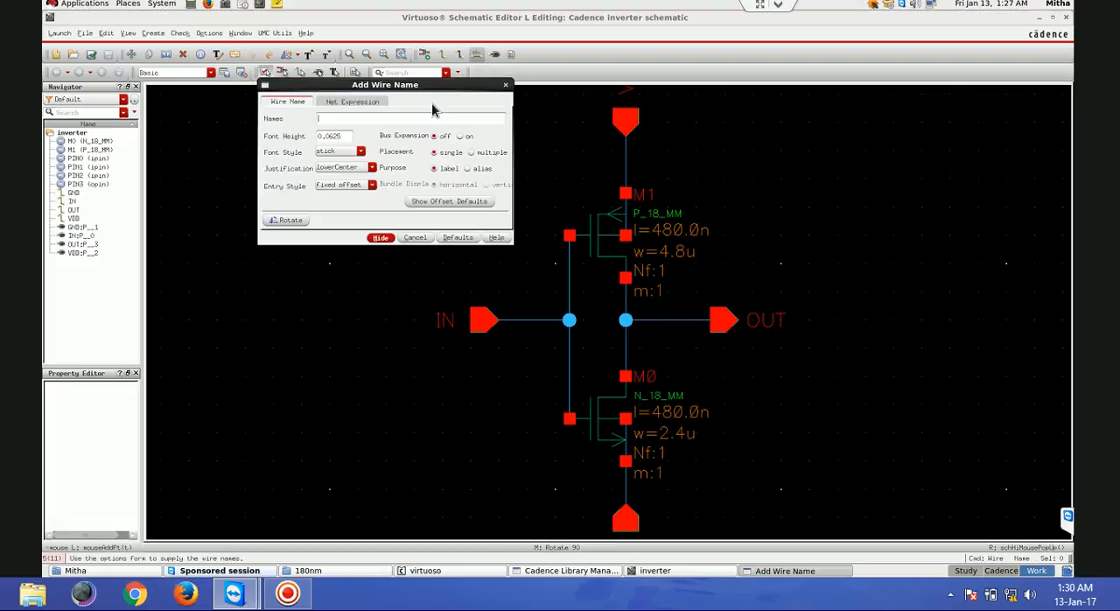
text(IN OUT)
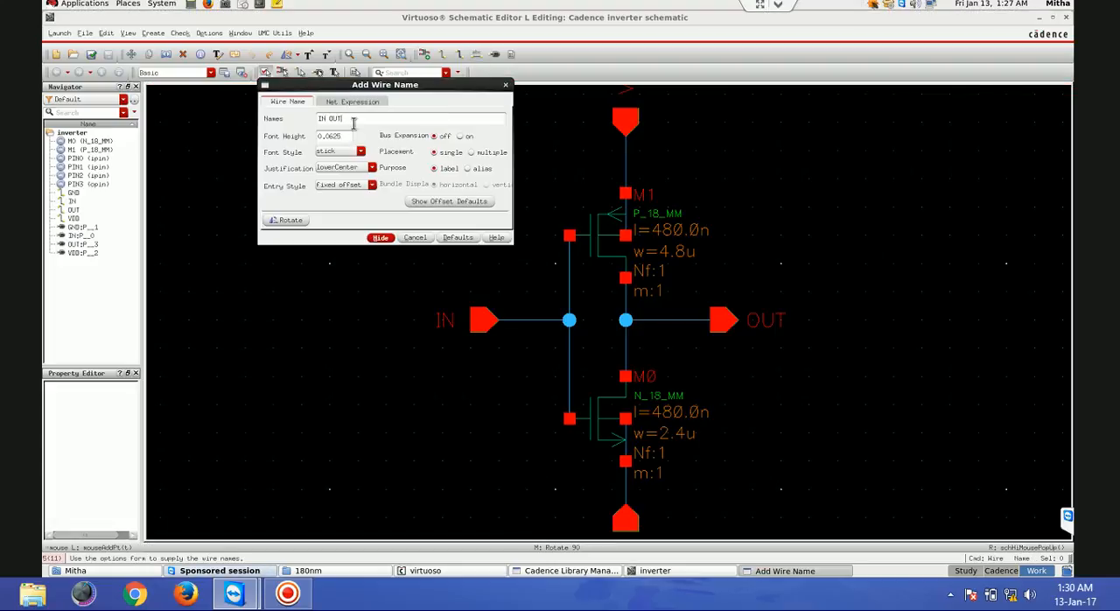
click(381, 237)
click(547, 324)
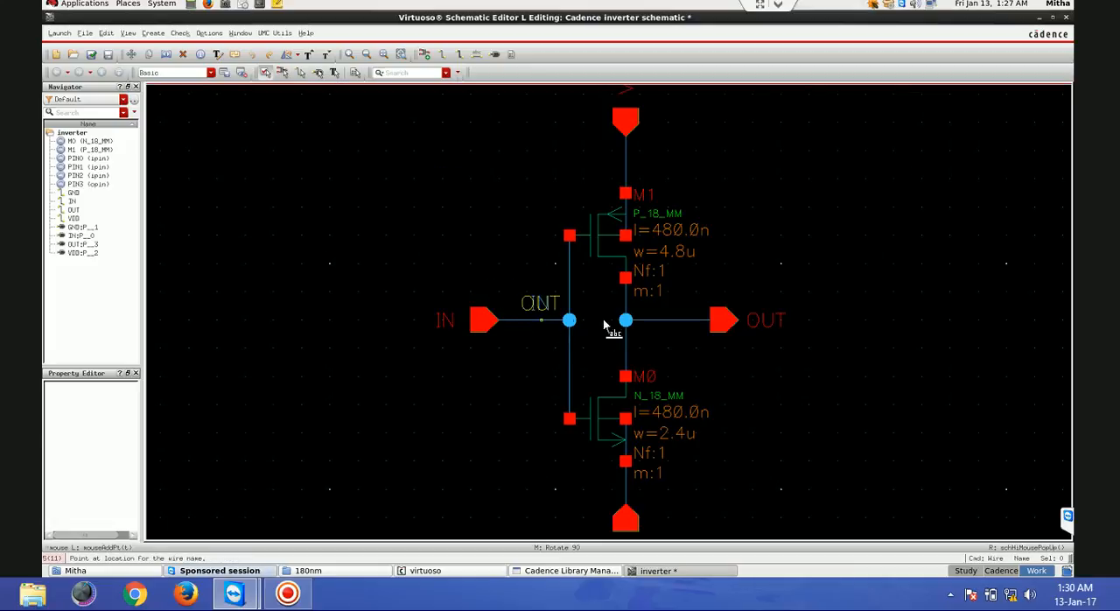
click(672, 324)
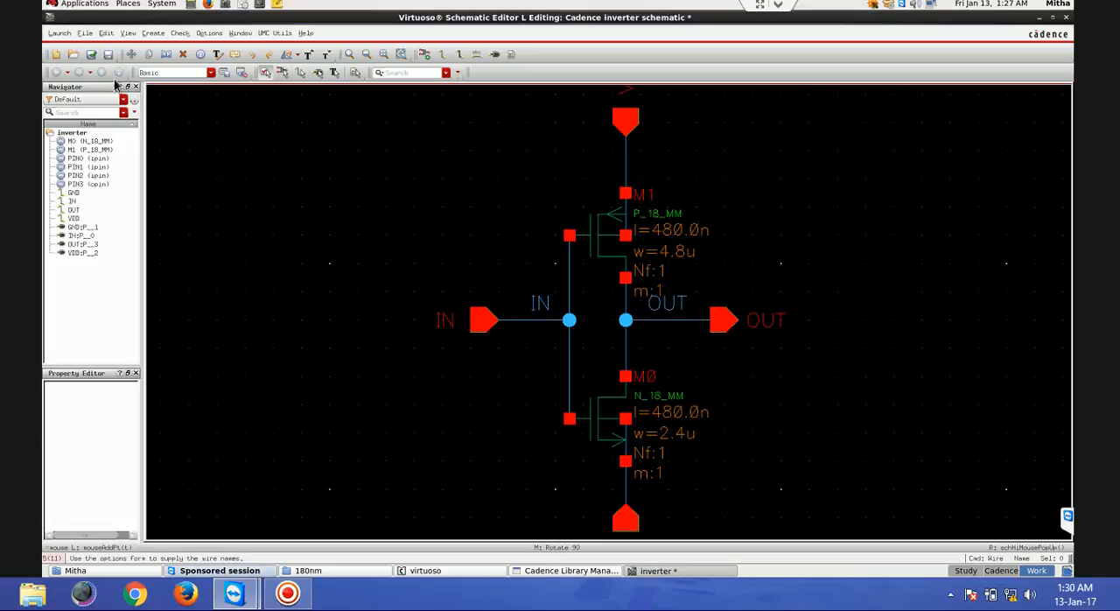
click(94, 55)
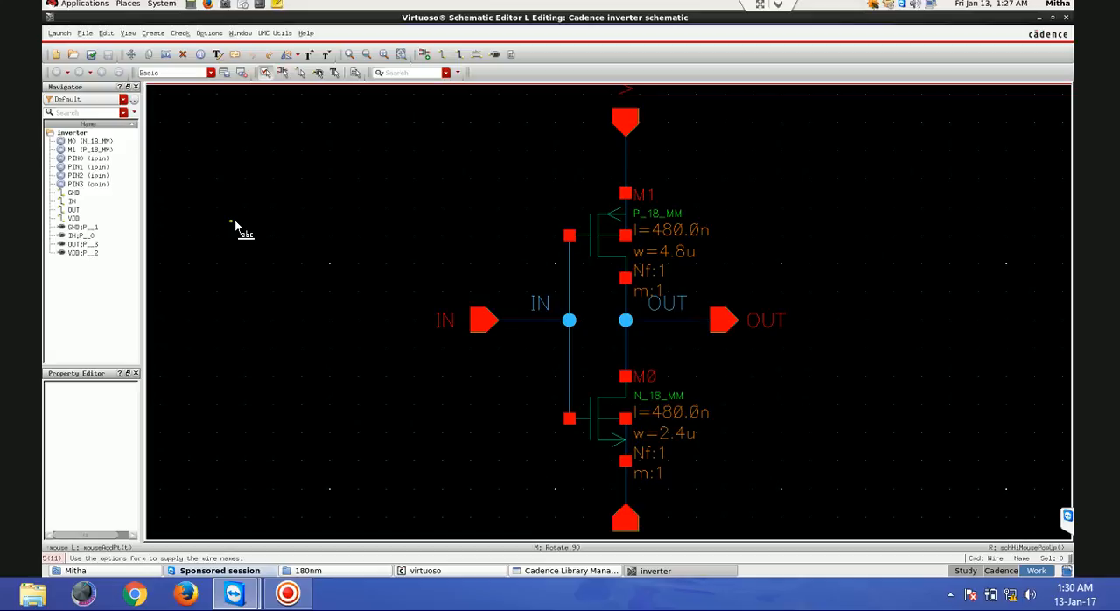
- Launch the ADE L simulation environment for the inverter schematic and move its window away from the circuit
click(60, 33)
click(62, 45)
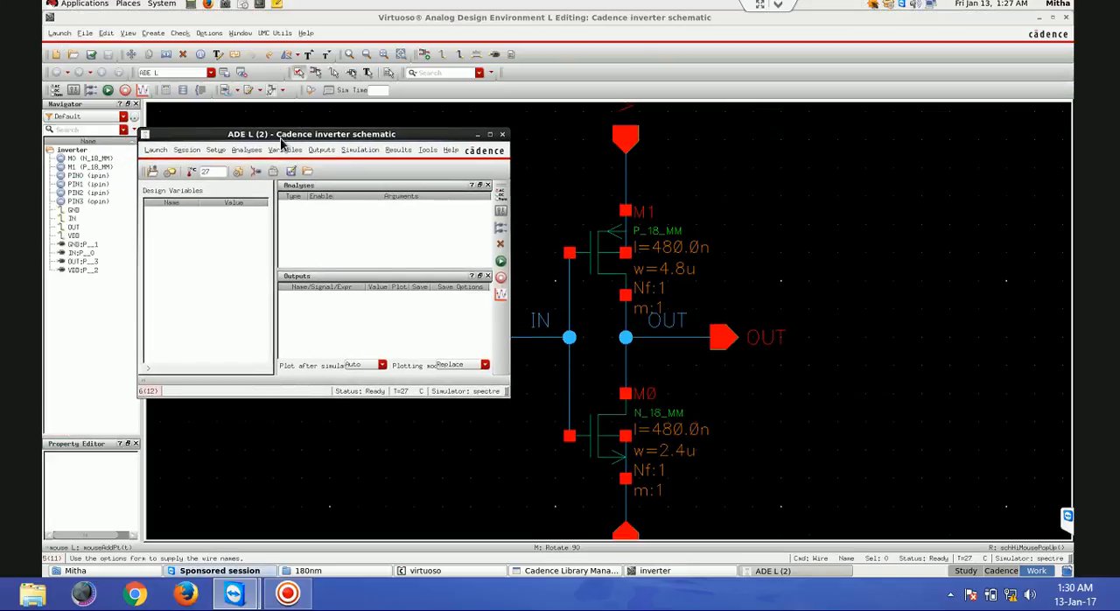
drag(285, 142, 218, 108)
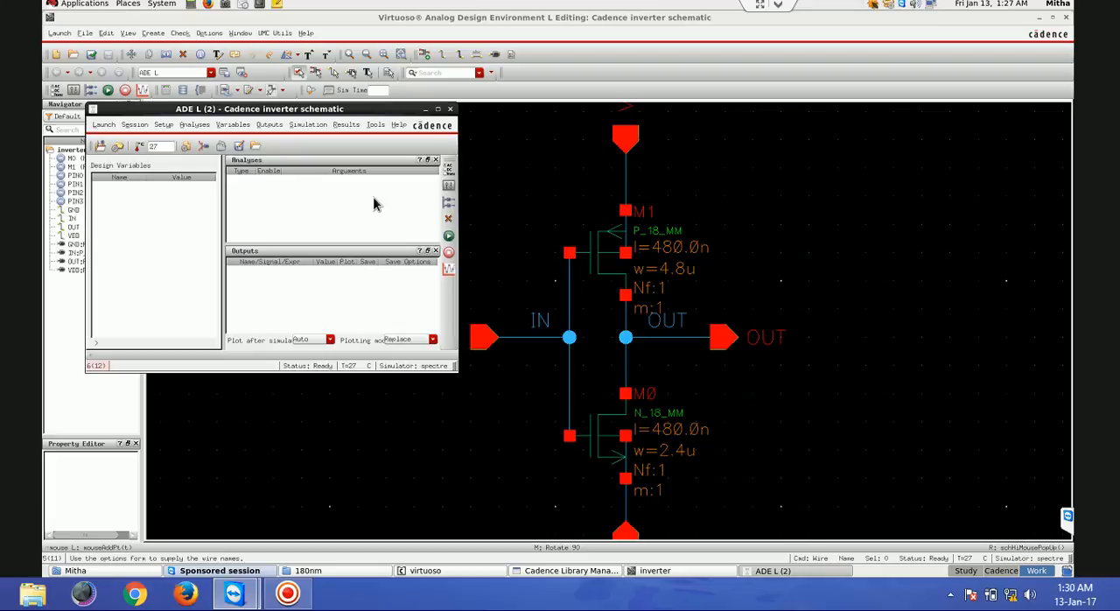
click(162, 125)
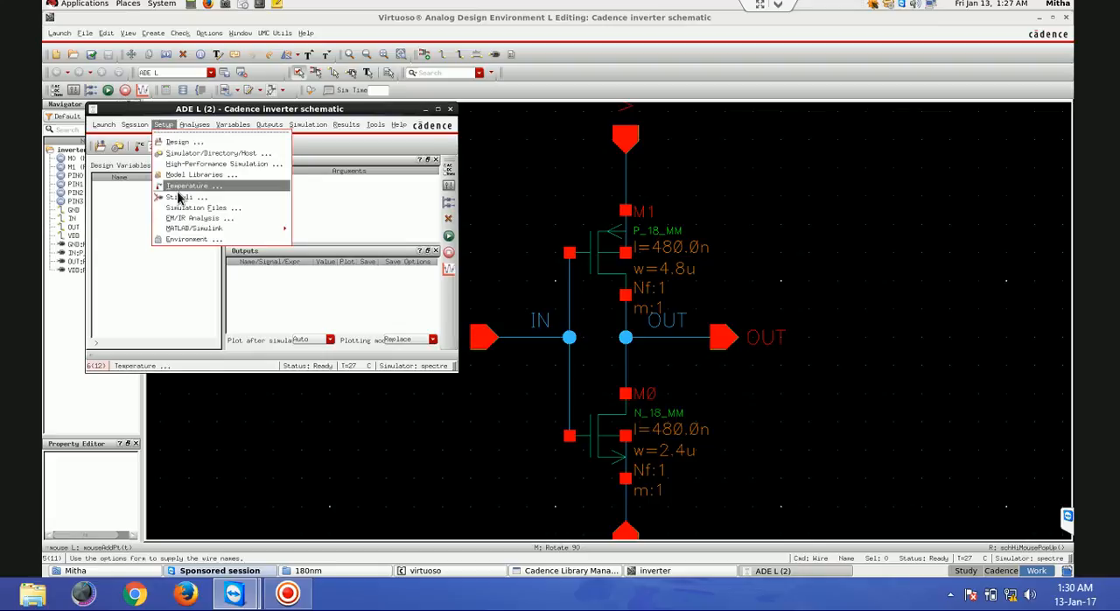
click(336, 219)
- Set up the analog stimuli with an enabled dc voltage source of 1.8 V for VDD
click(202, 149)
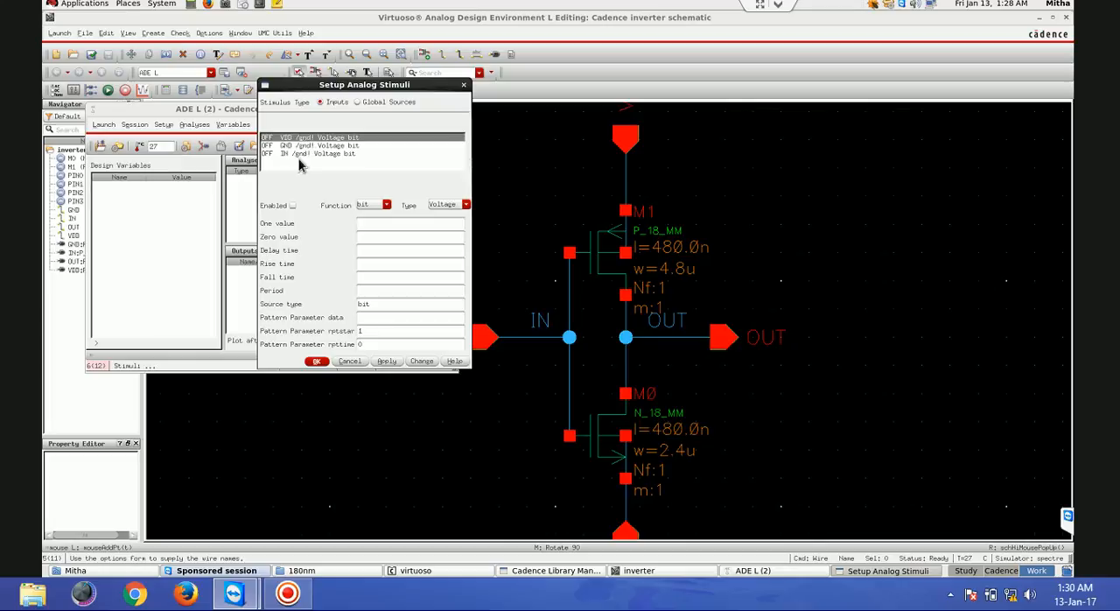
click(292, 206)
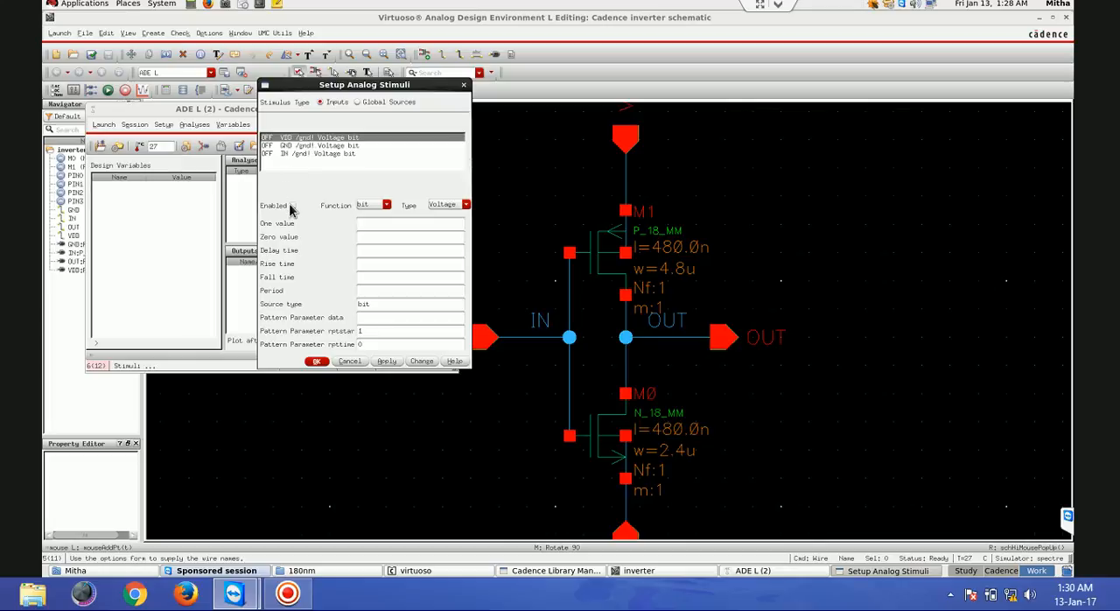
click(371, 205)
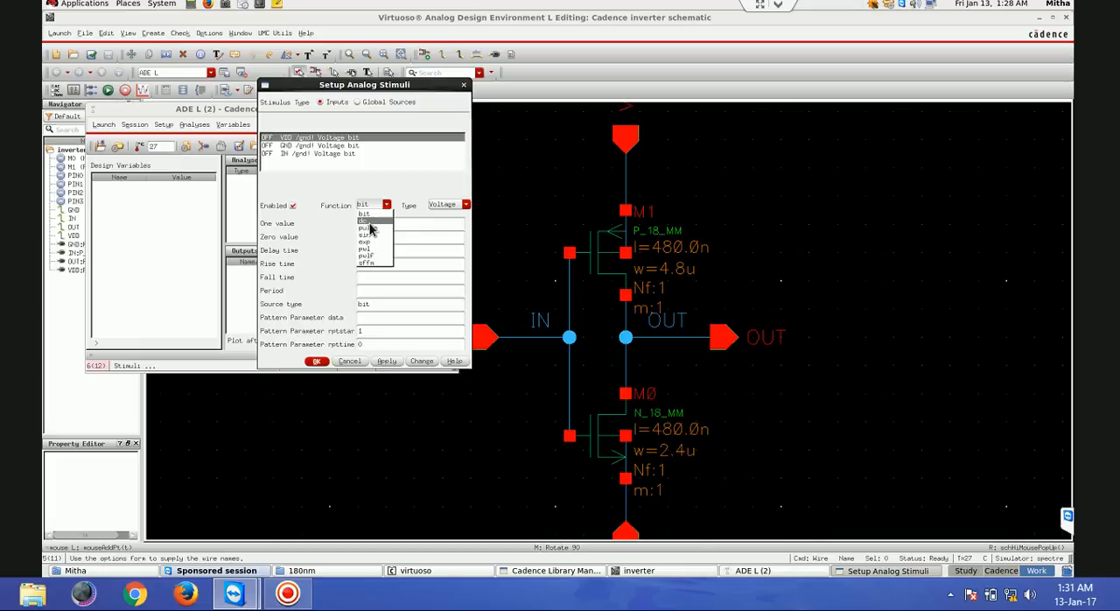
click(371, 223)
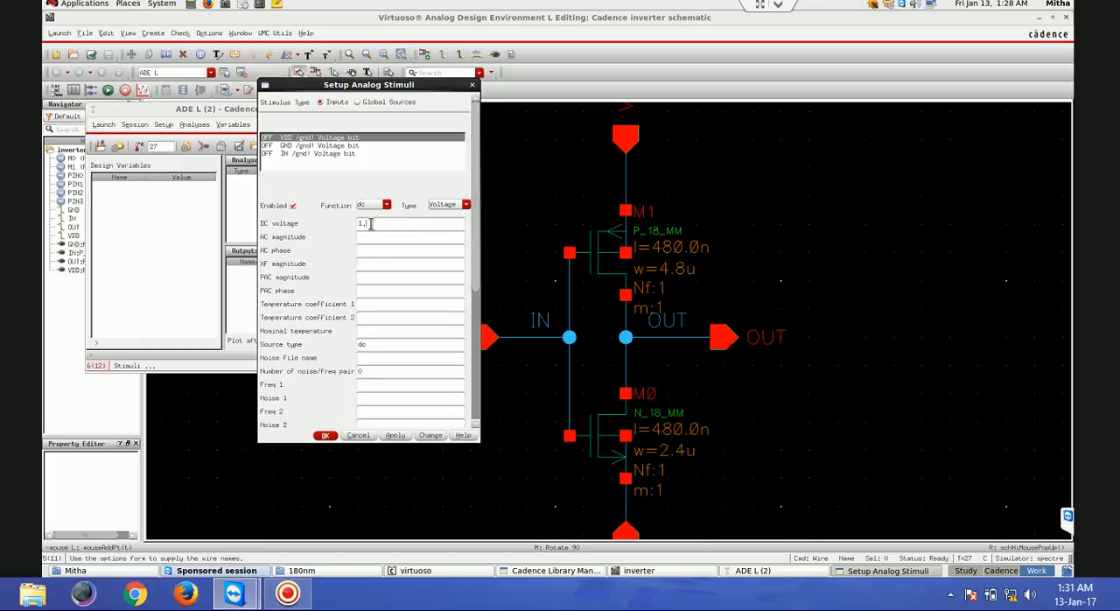
click(395, 436)
- Enable a dc voltage stimulus of 0 V for the GND input and apply it
click(314, 146)
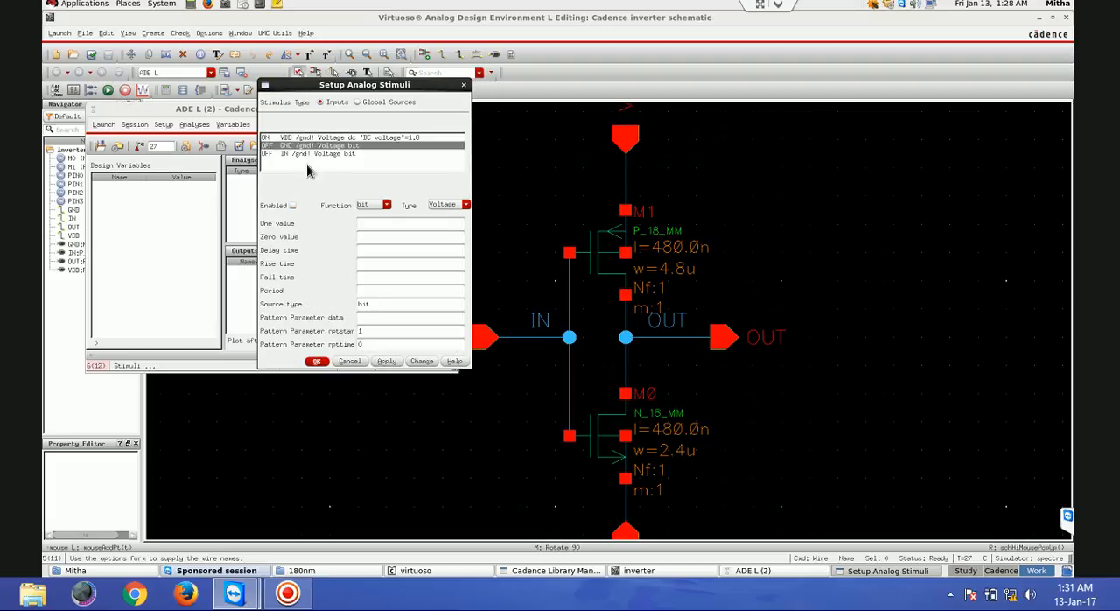
click(293, 205)
click(375, 205)
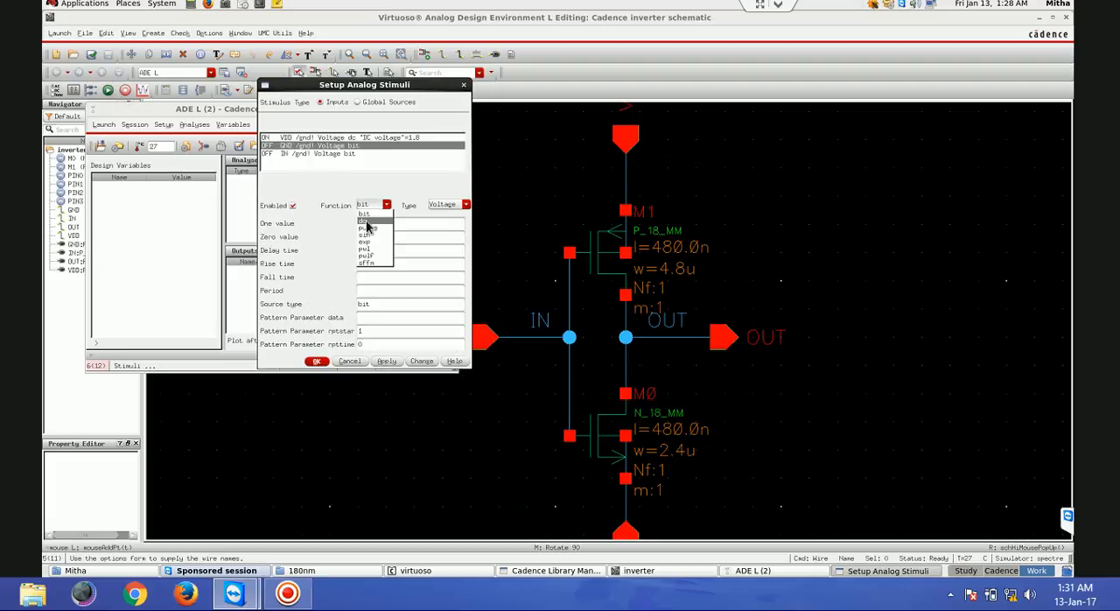
click(368, 222)
text(0)
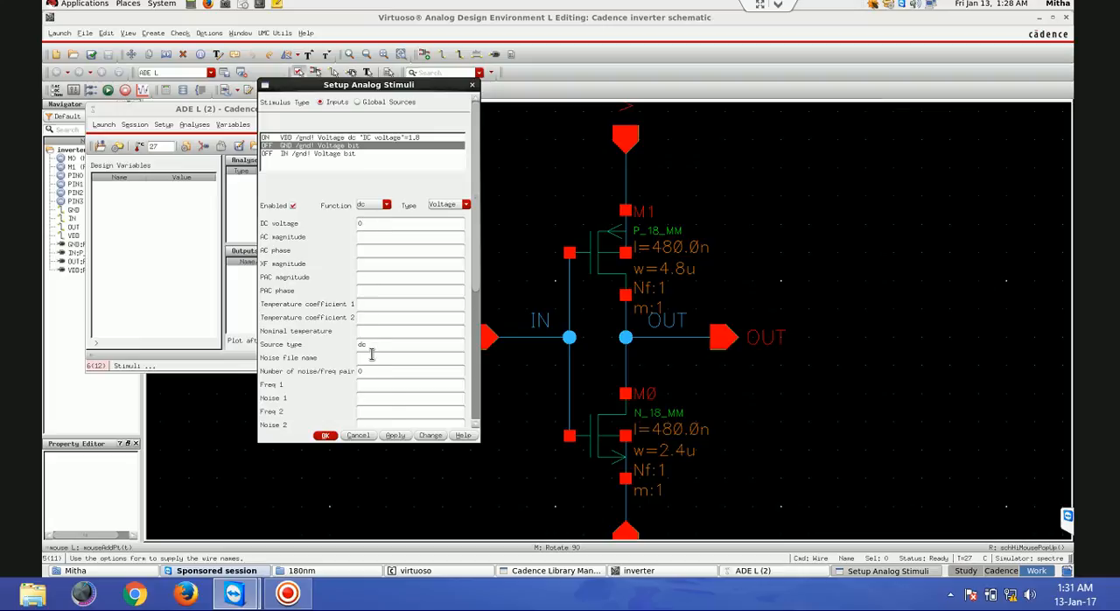
click(394, 435)
- Give the IN input an enabled pulse stimulus with DC voltage x, Voltage 1 0, Voltage 2 1.8 and period 20n
click(309, 154)
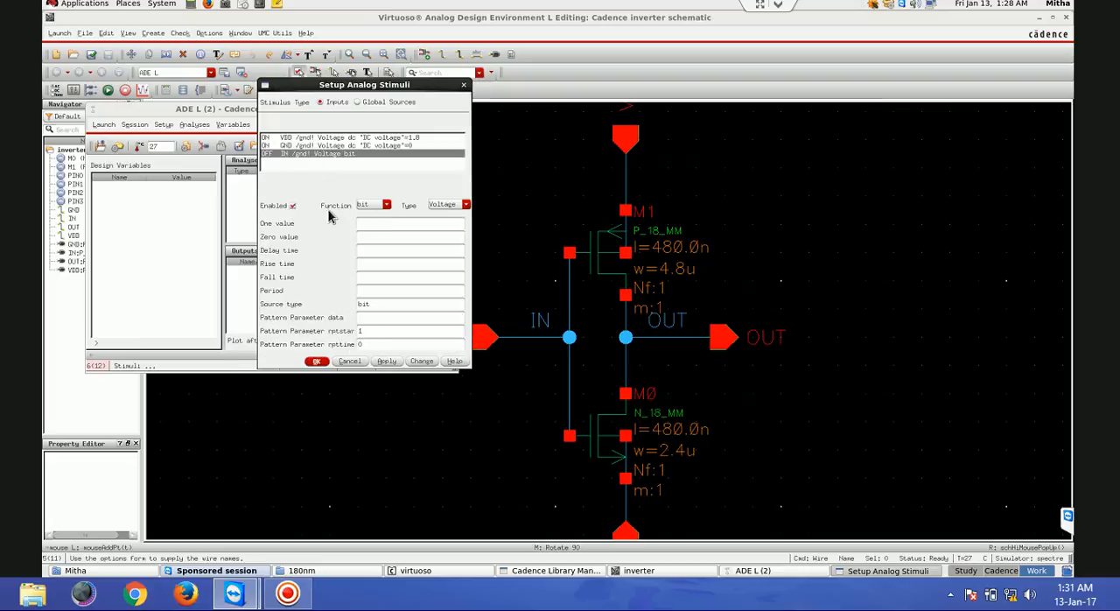
click(366, 206)
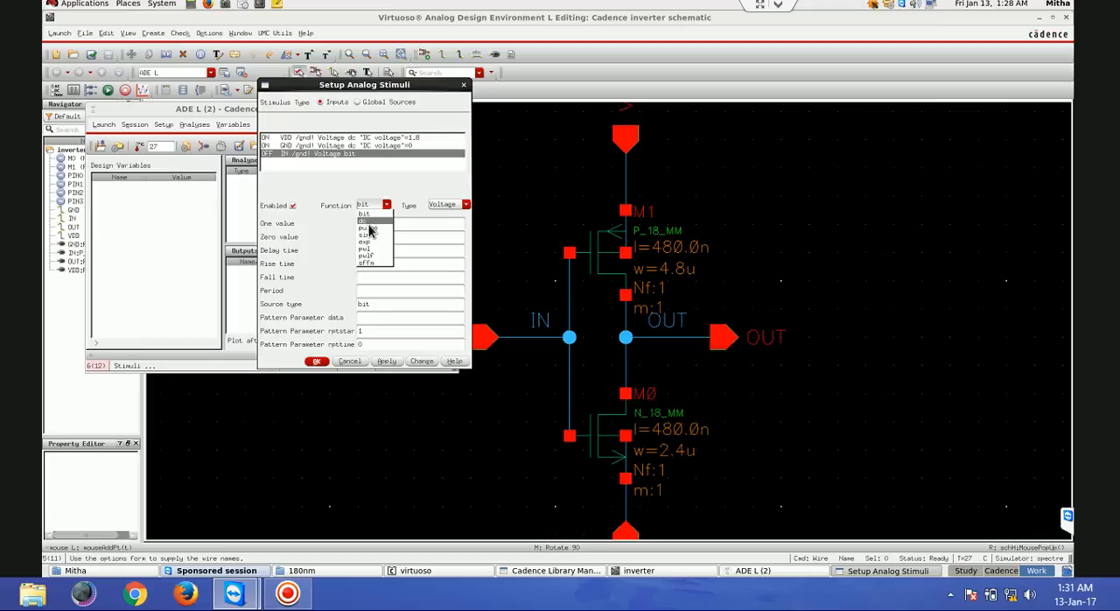
click(368, 227)
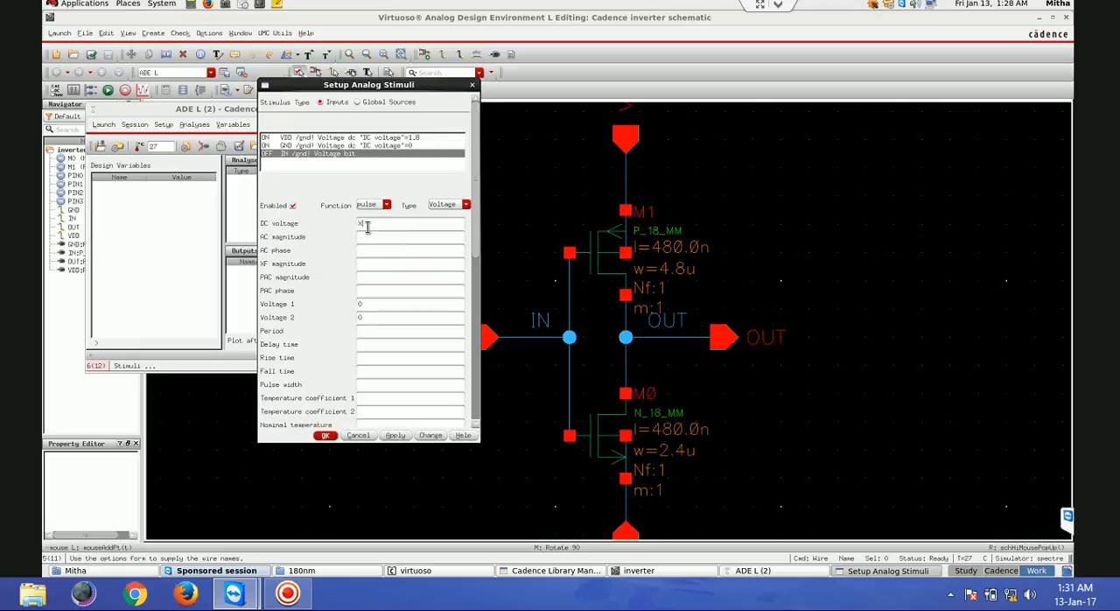
double_click(361, 317)
key(Tab)
click(326, 436)
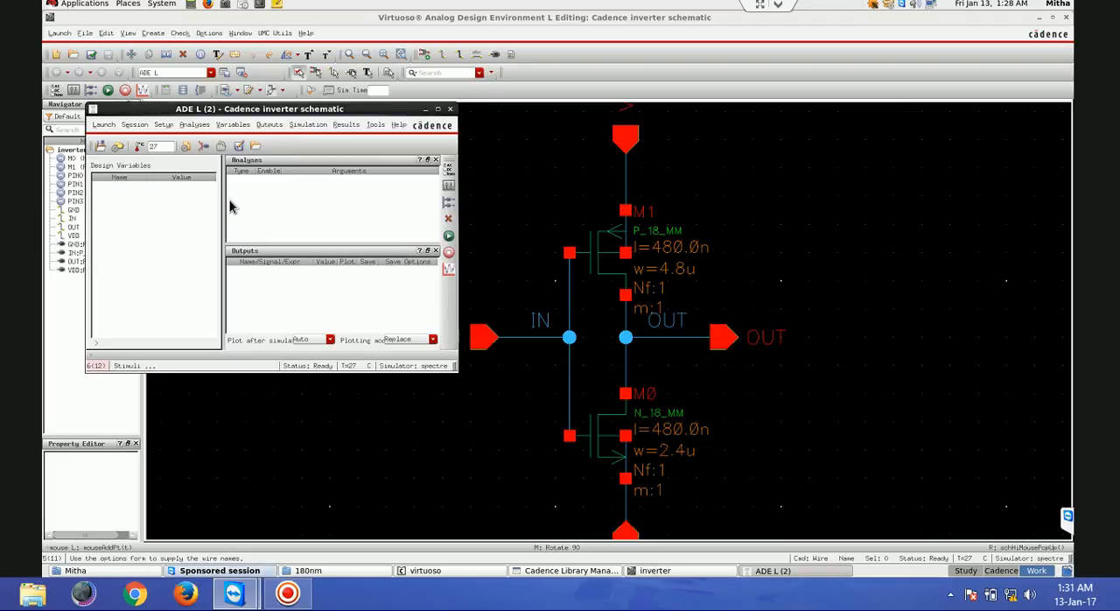
click(203, 149)
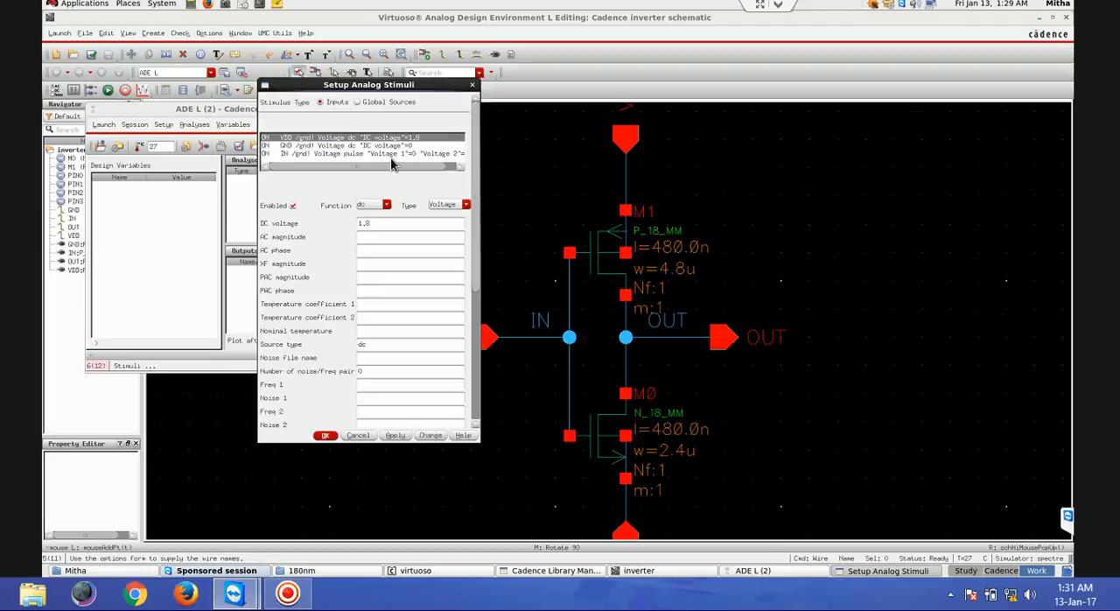
click(325, 435)
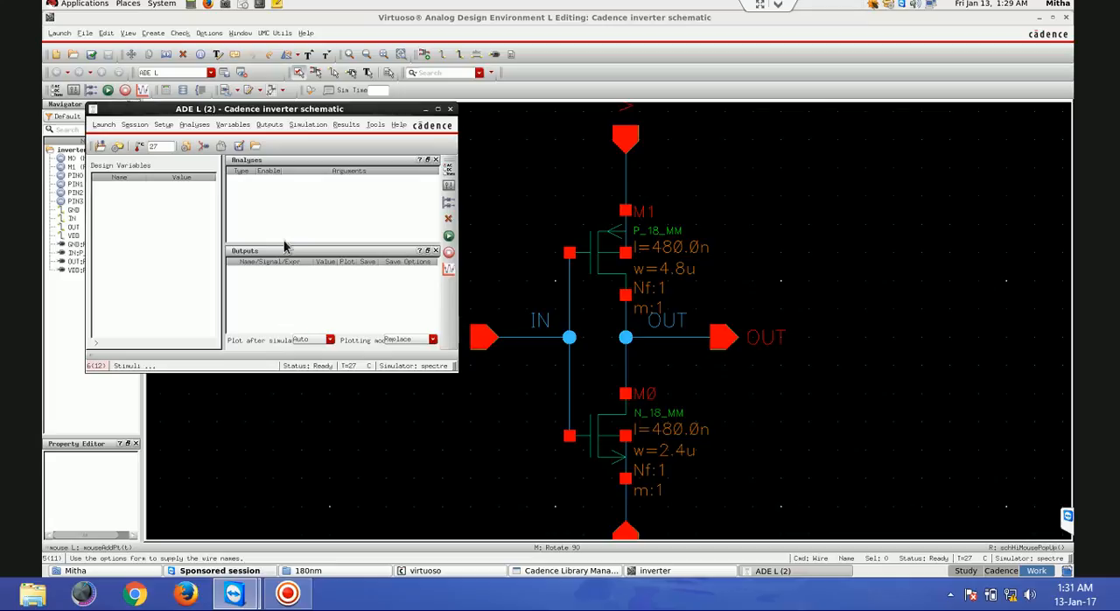
- Set up a dc analysis that saves the DC operating point and a conservative transient analysis with stop time 100n
click(449, 168)
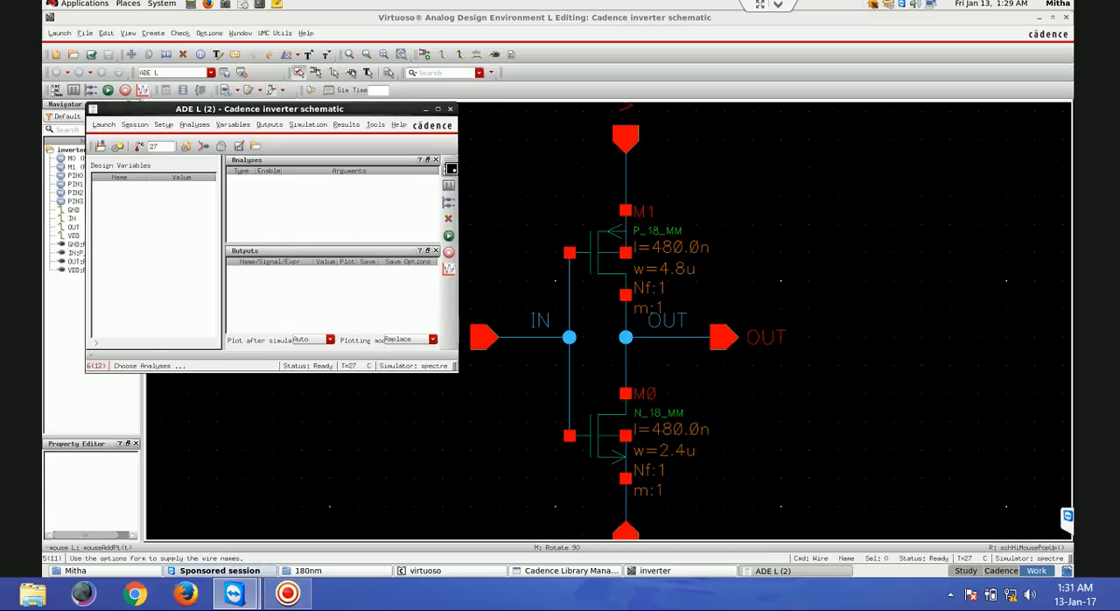
click(353, 101)
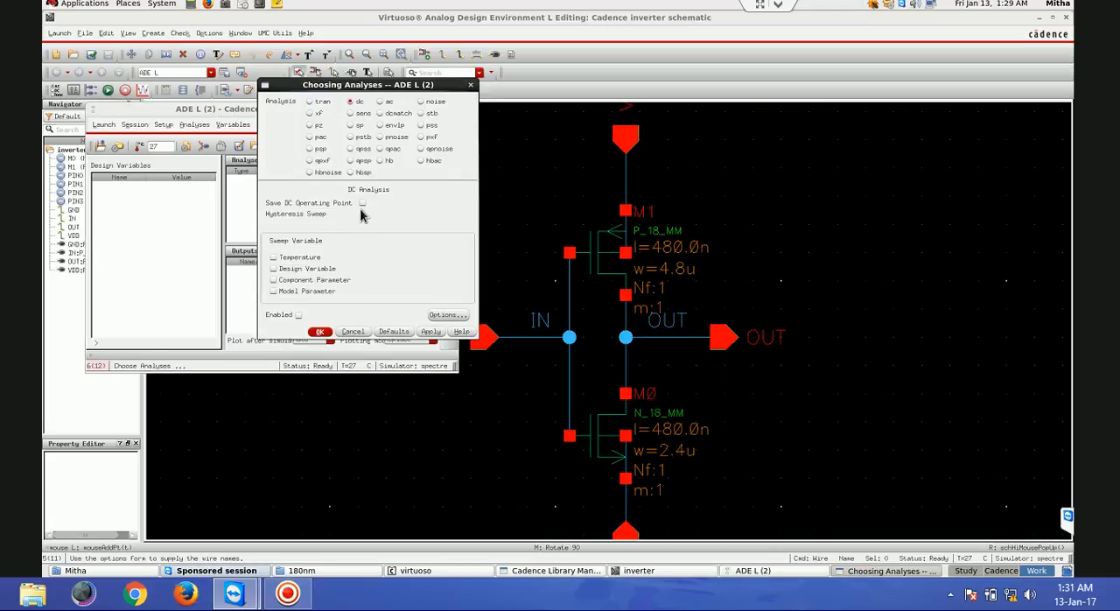
click(362, 203)
click(429, 332)
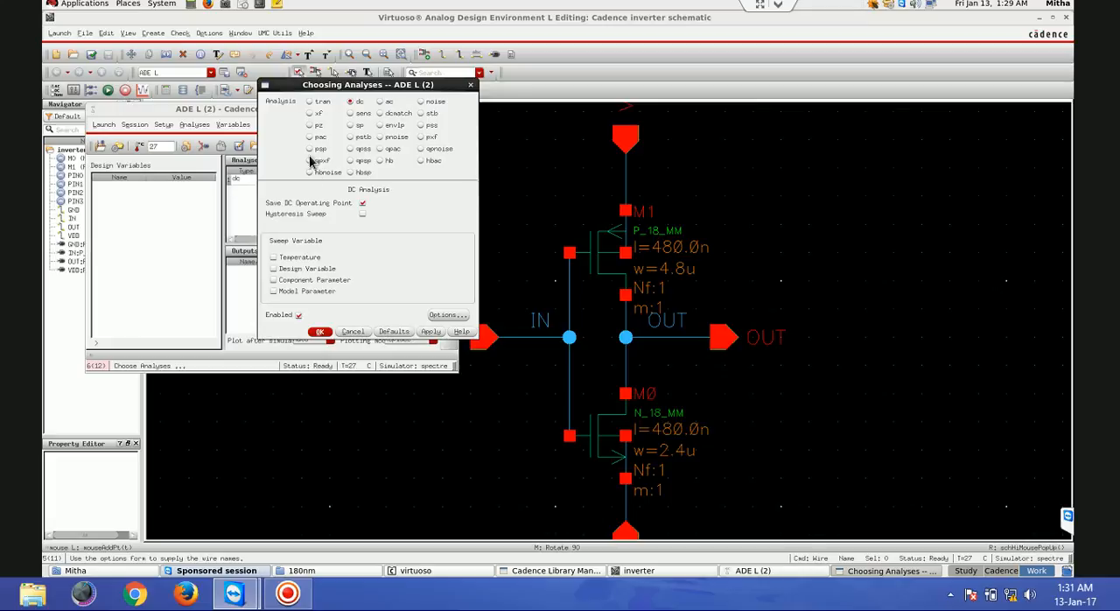
click(311, 102)
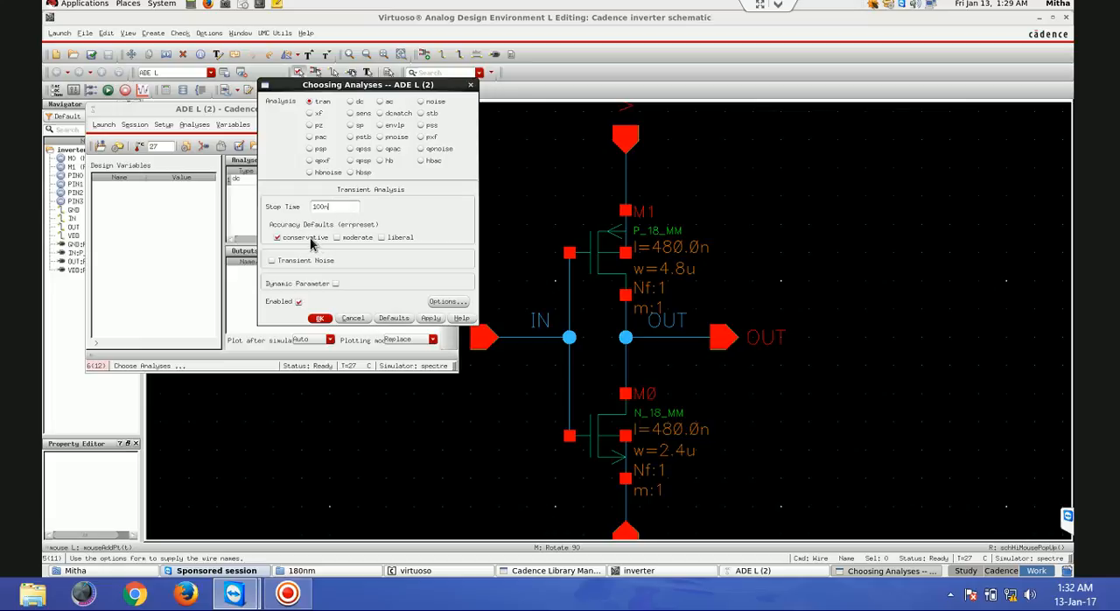
click(319, 318)
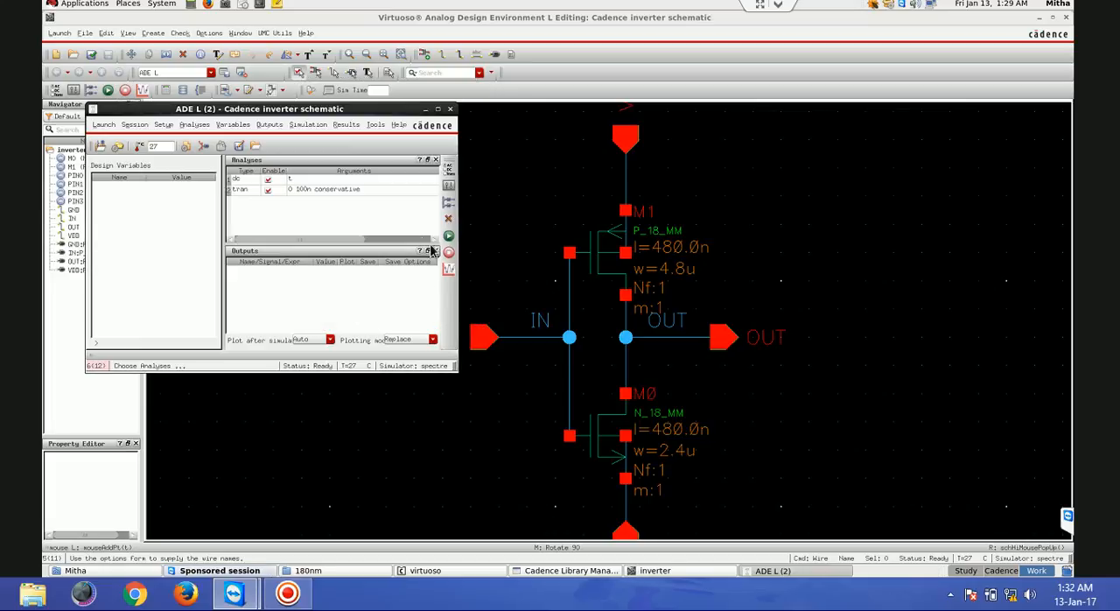
- Select the OUT and IN wires on the schematic as outputs to plot and return to the ADE L window
click(449, 203)
click(469, 137)
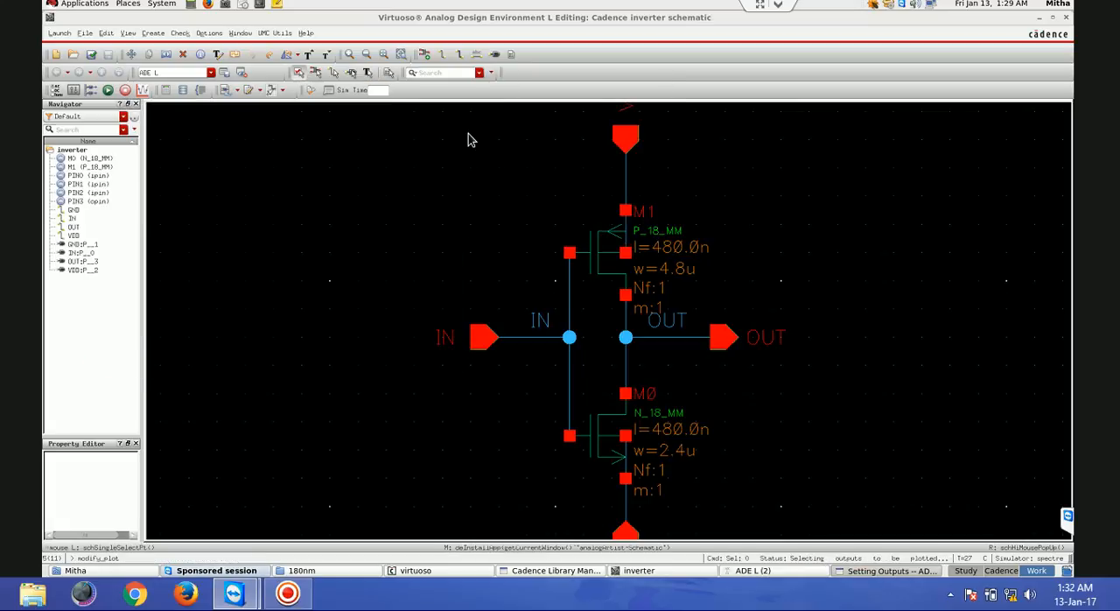
click(686, 341)
click(523, 337)
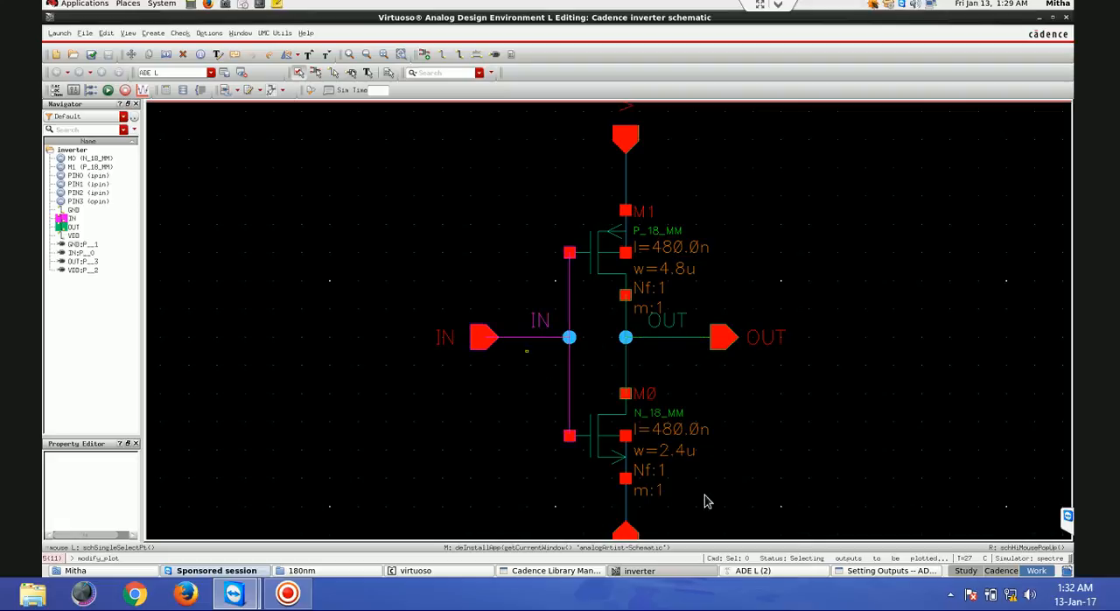
click(865, 570)
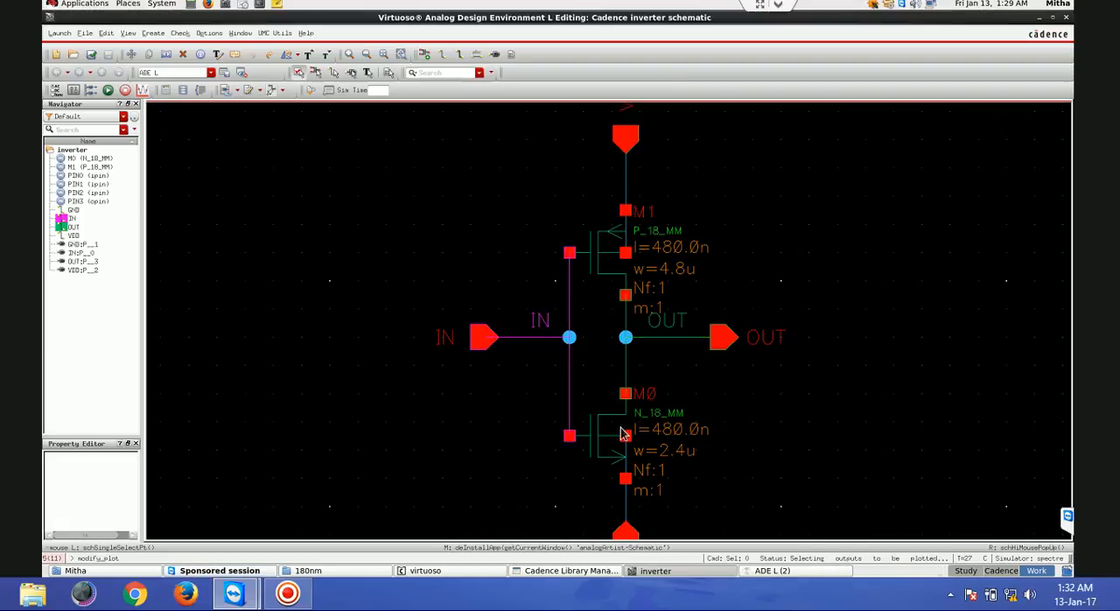
click(775, 571)
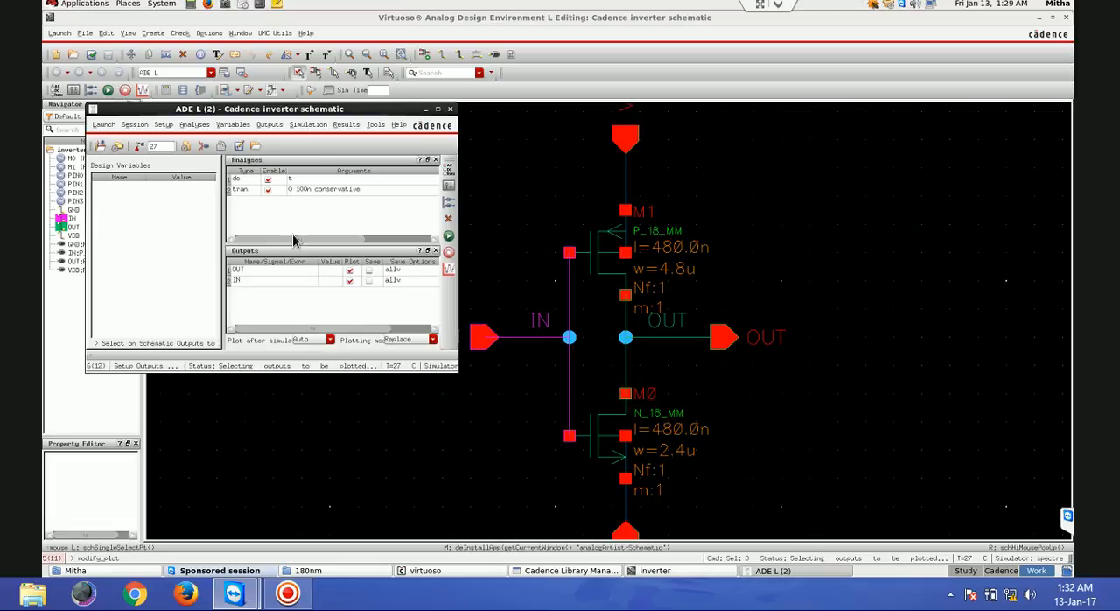
- Review the pulse stimulus settings of the IN input
click(204, 146)
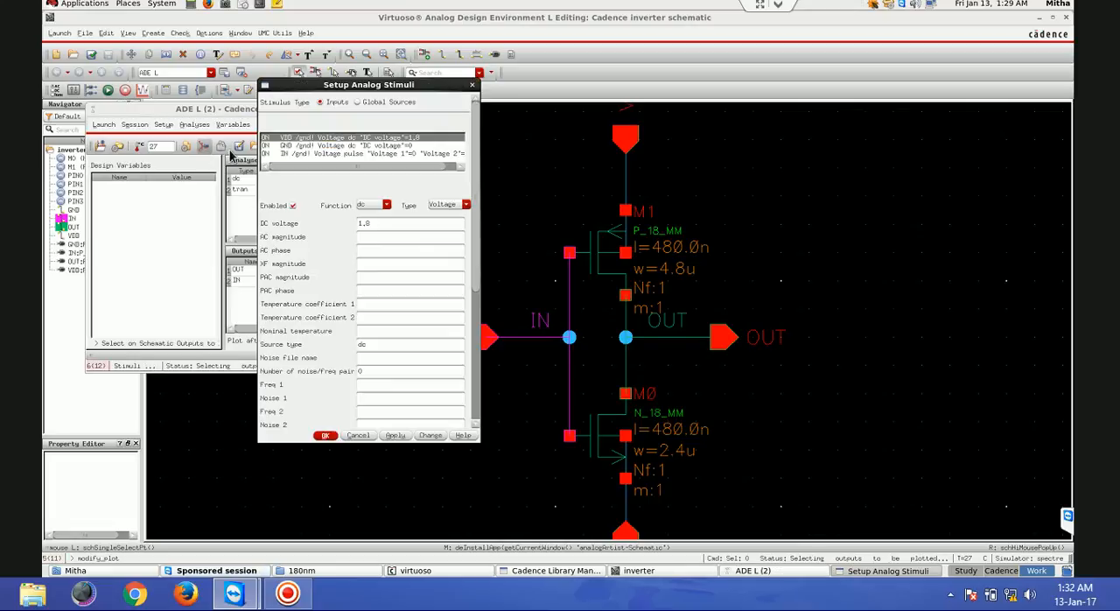
click(324, 154)
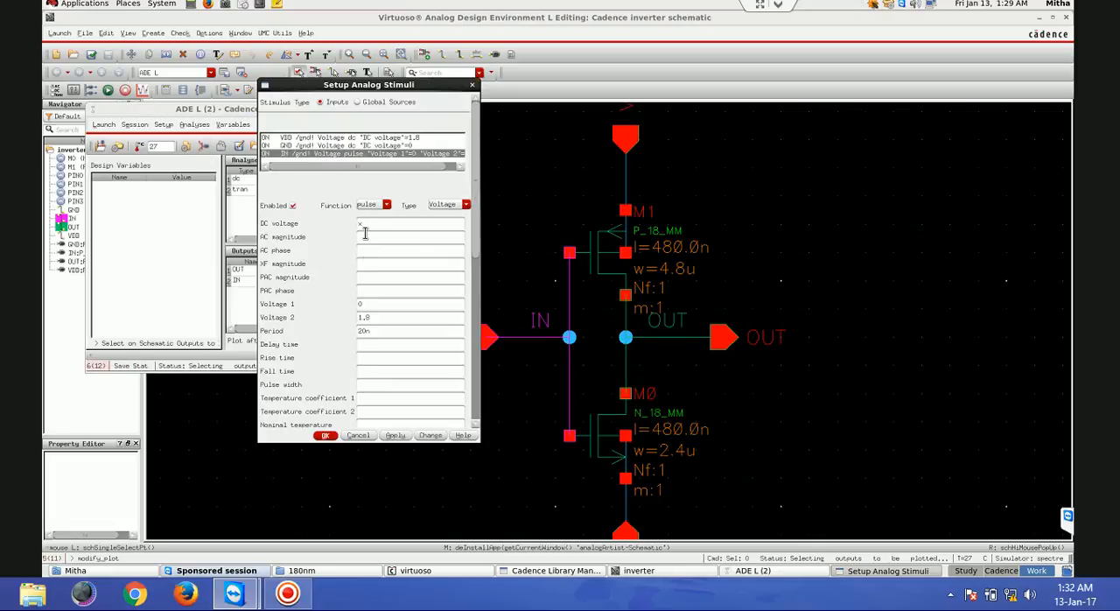
click(325, 435)
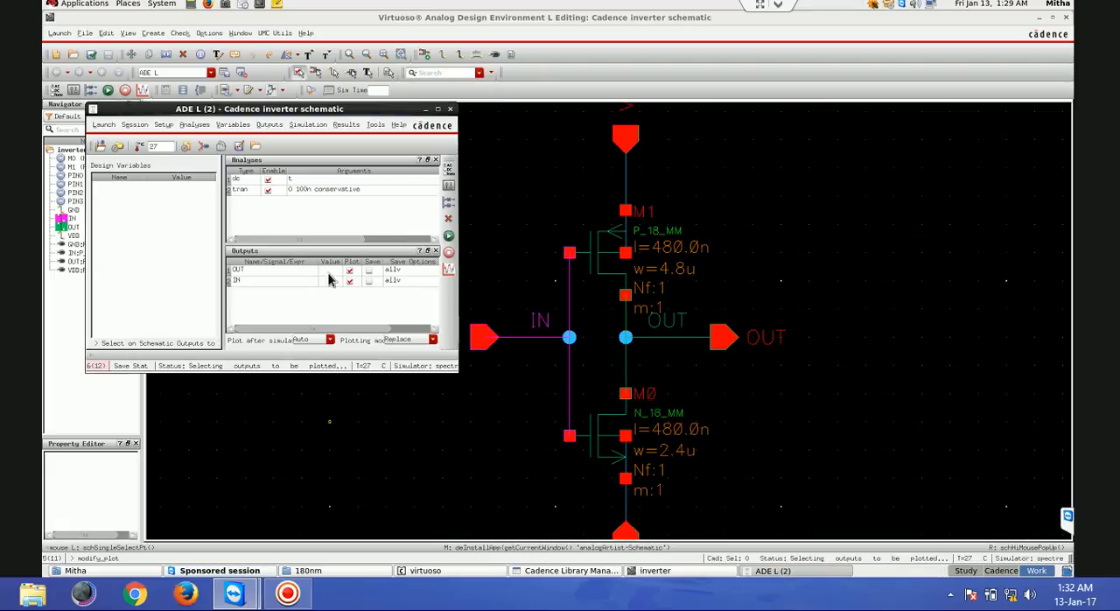
- Add a design variable named x with the value 600m
click(448, 186)
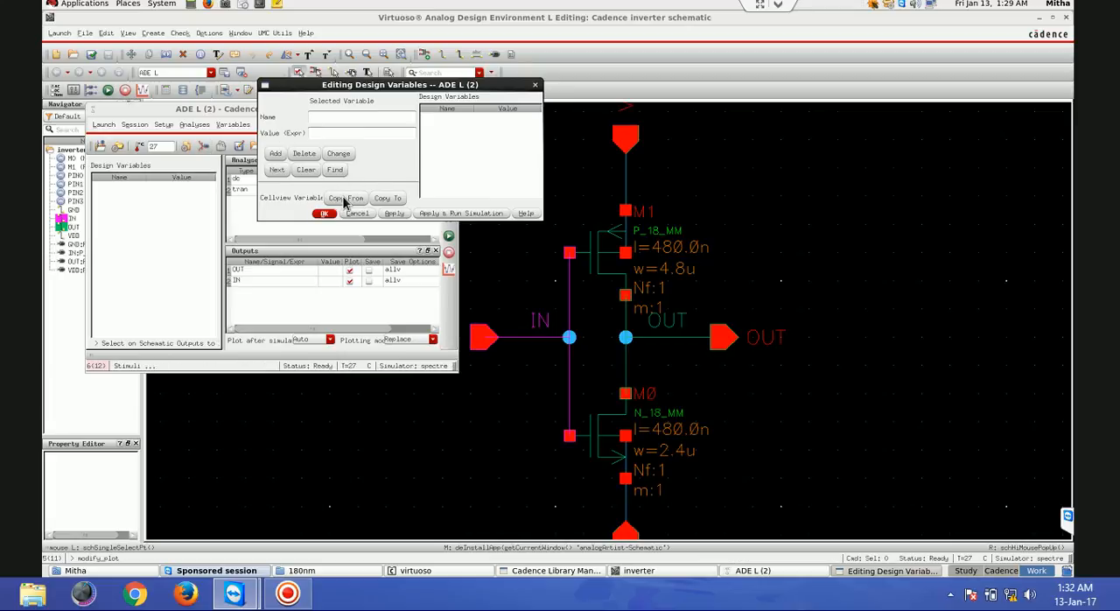
text(x)
click(338, 133)
text(600m)
click(324, 214)
- Make the dc analysis sweep design variable x from 0 to 1.8 with the automatic sweep type
double_click(309, 177)
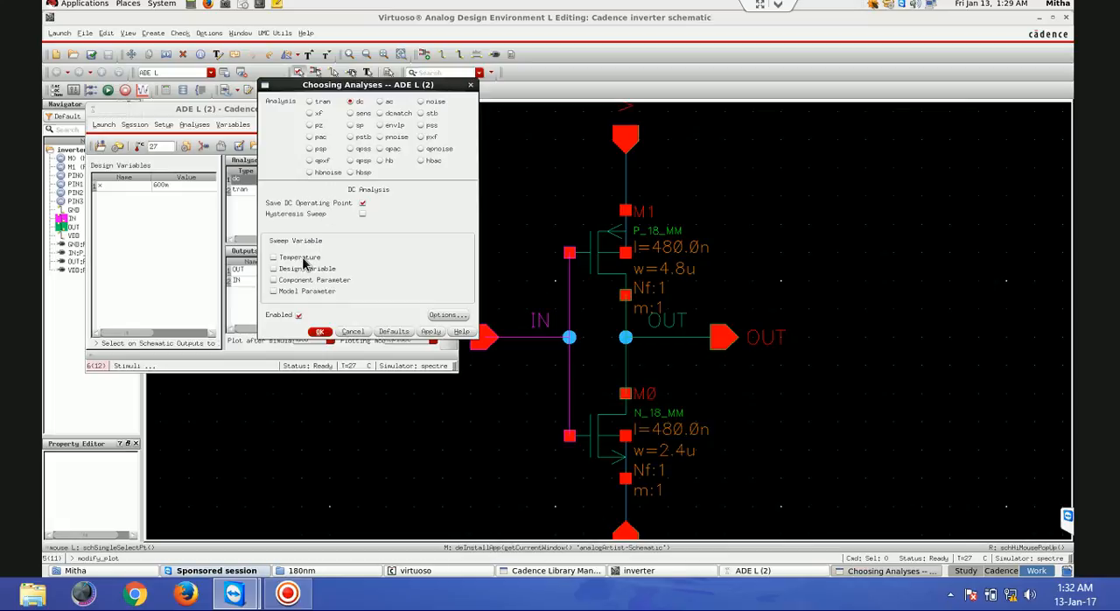
click(274, 269)
click(455, 265)
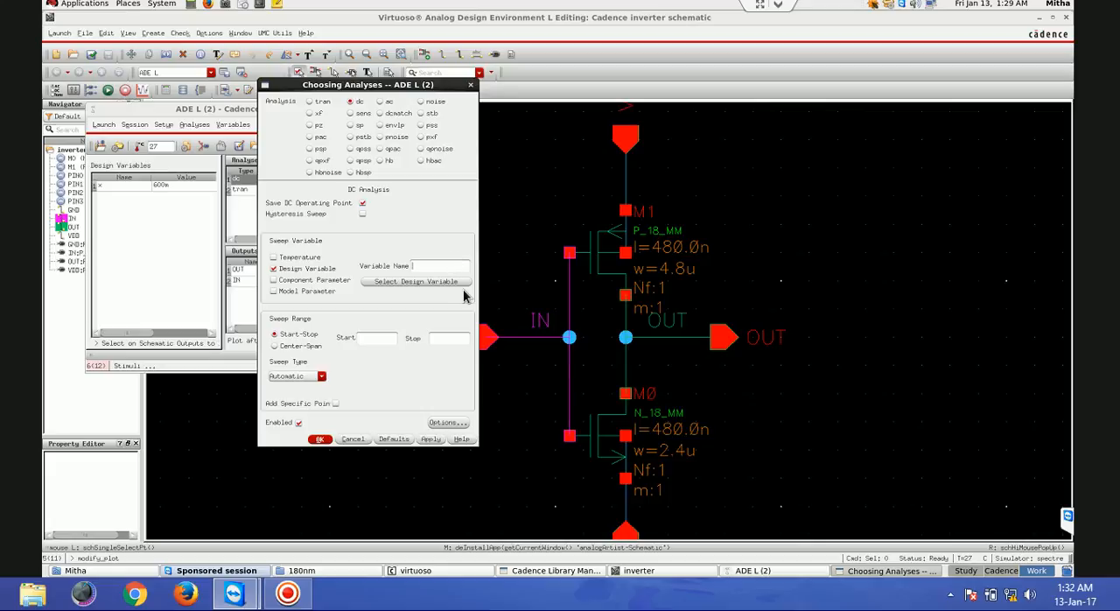
click(454, 282)
click(282, 209)
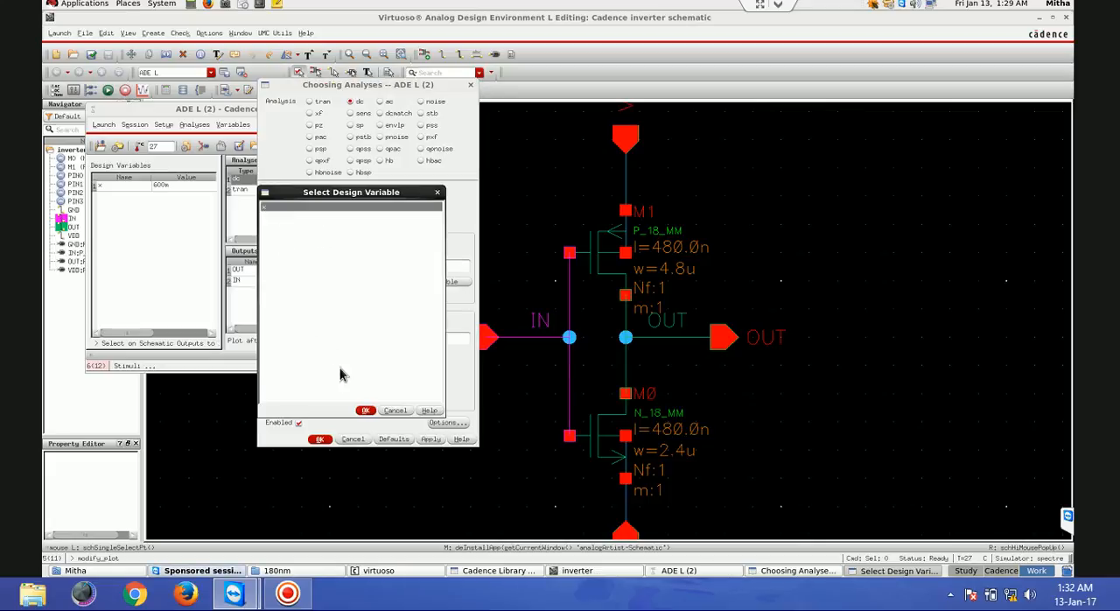
click(366, 411)
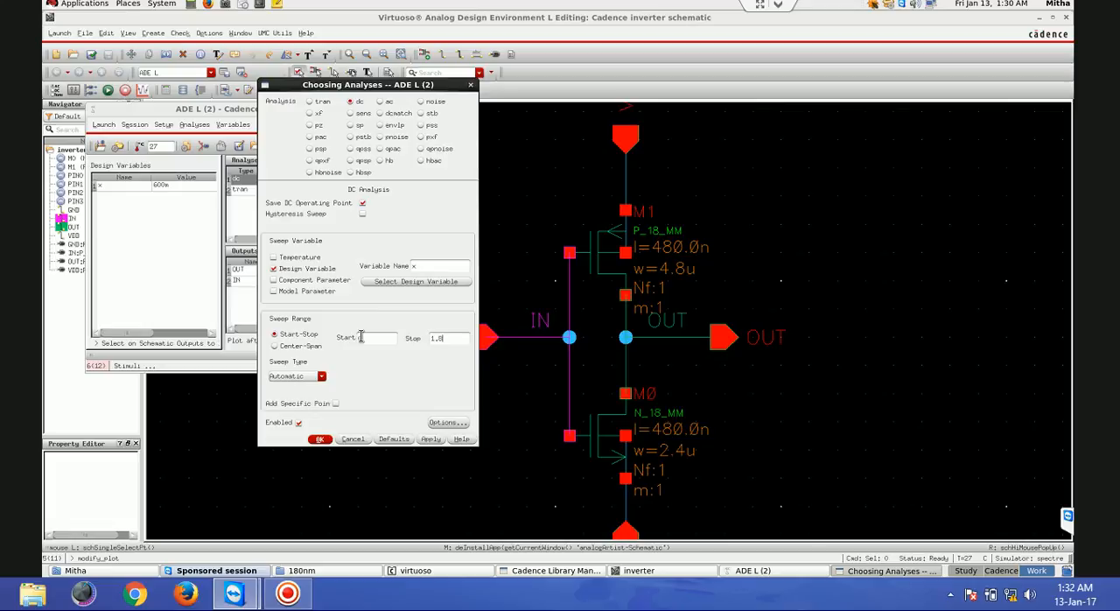
click(320, 439)
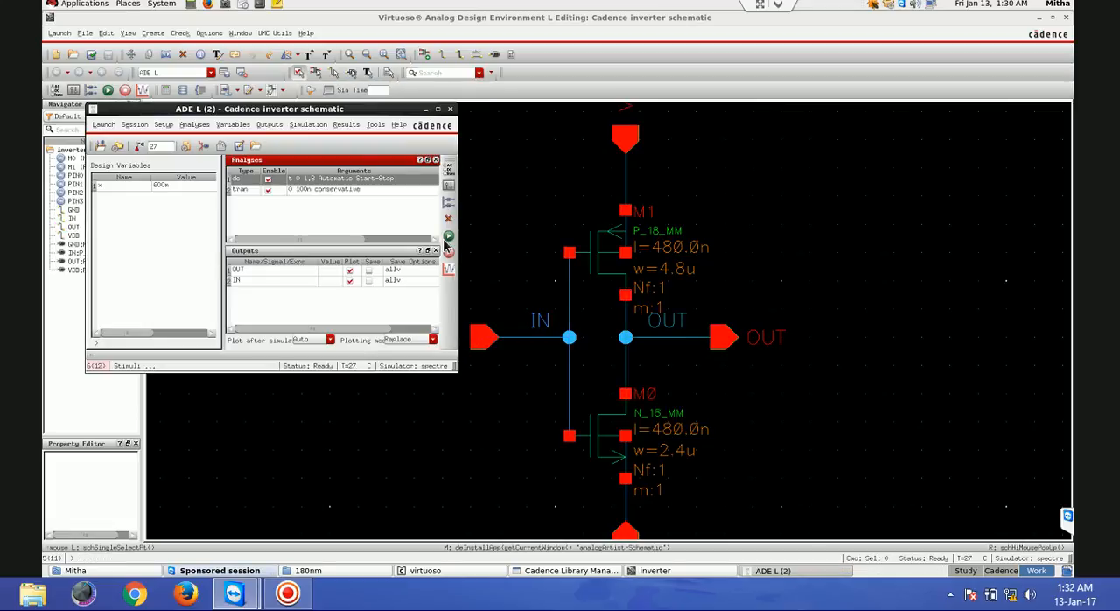
- Run the simulation and maximize the waveform window with the transient and DC responses
click(448, 237)
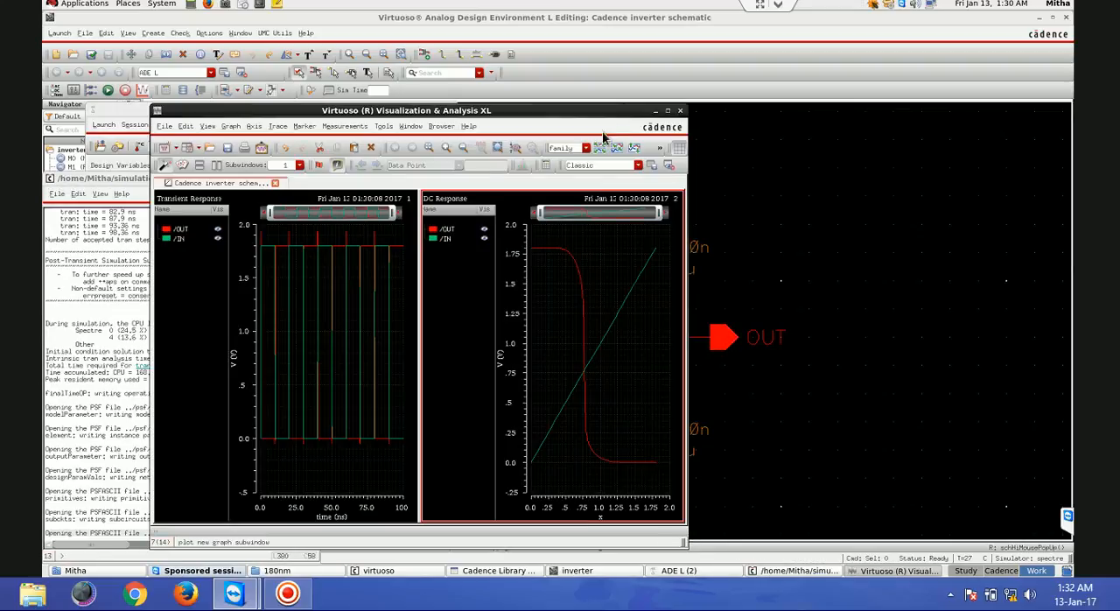
click(668, 110)
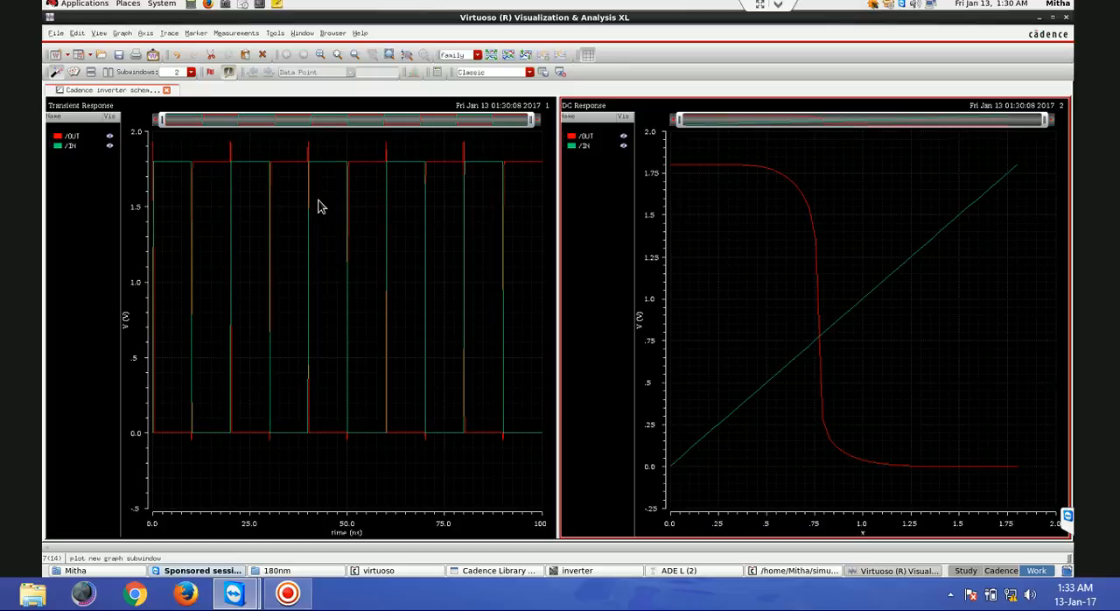
- Split the transient response into separate OUT and IN strips, then close the waveform window and minimize the simulation log
click(506, 55)
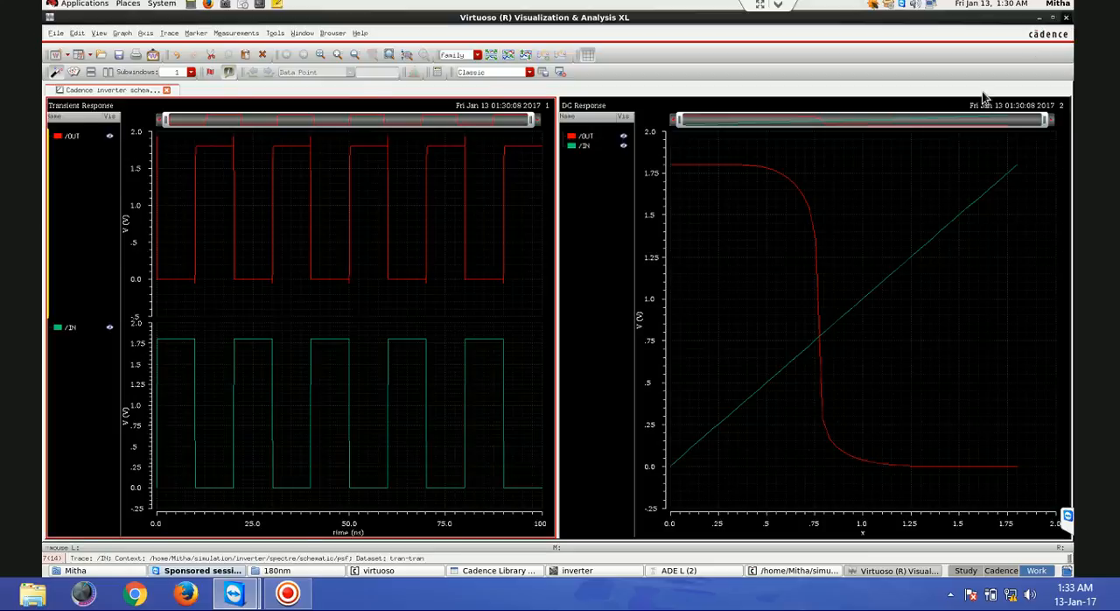
click(1067, 17)
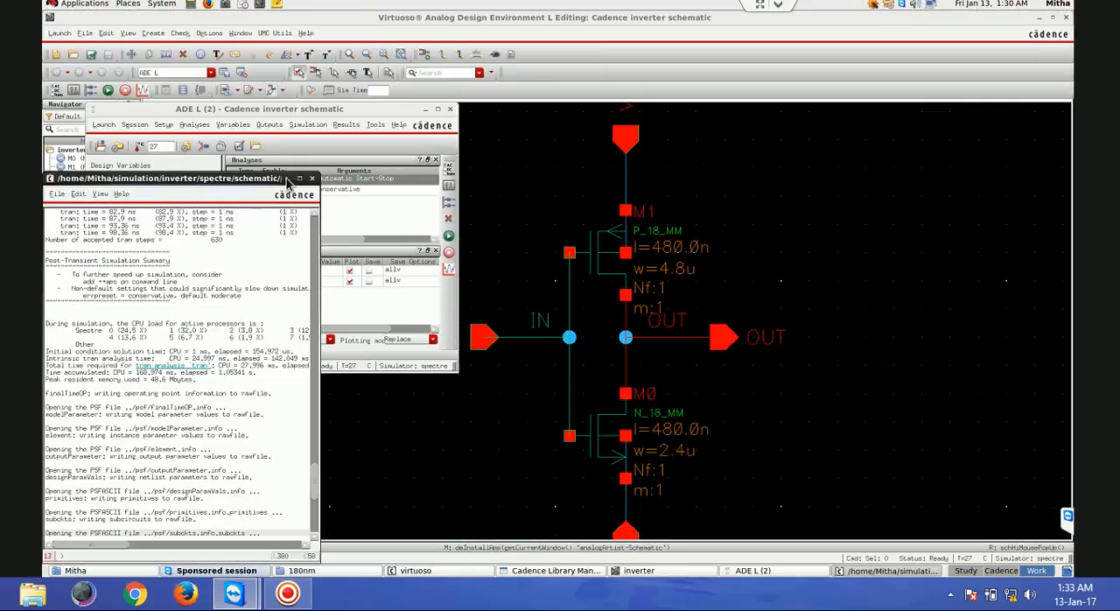
click(300, 178)
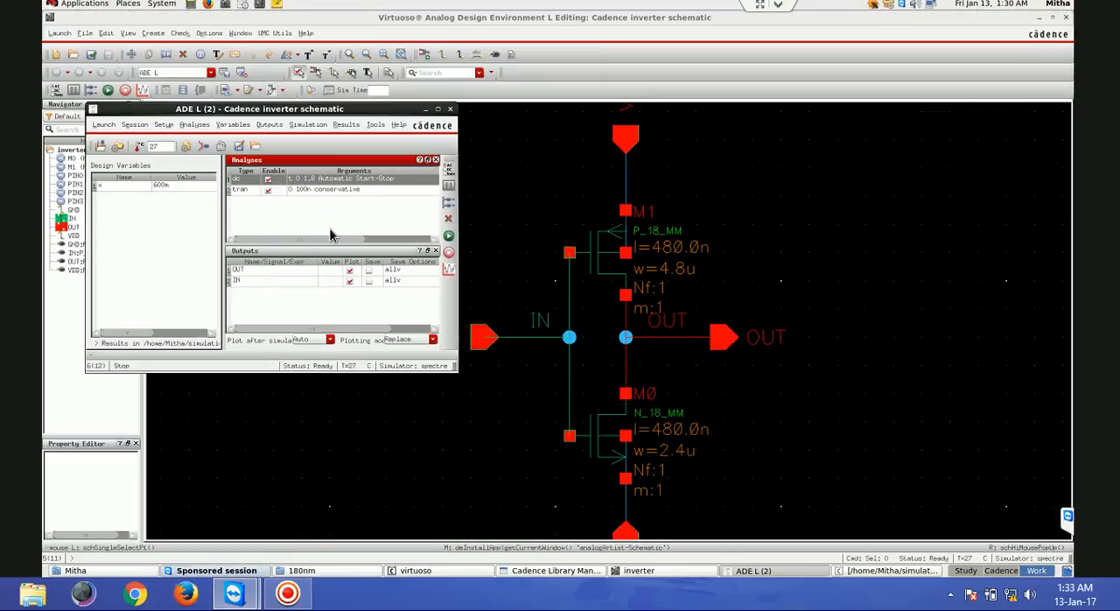
- Check the inverter cell's views in Library Manager and save the ADE L state as cellview spectre_state1 of that cell
click(240, 149)
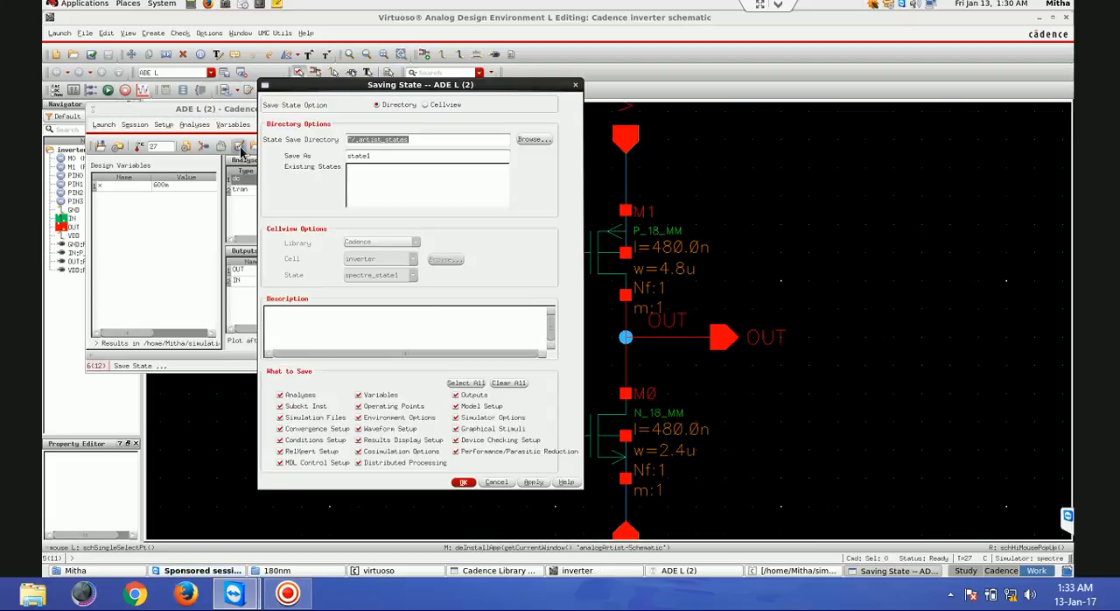
click(426, 105)
click(405, 105)
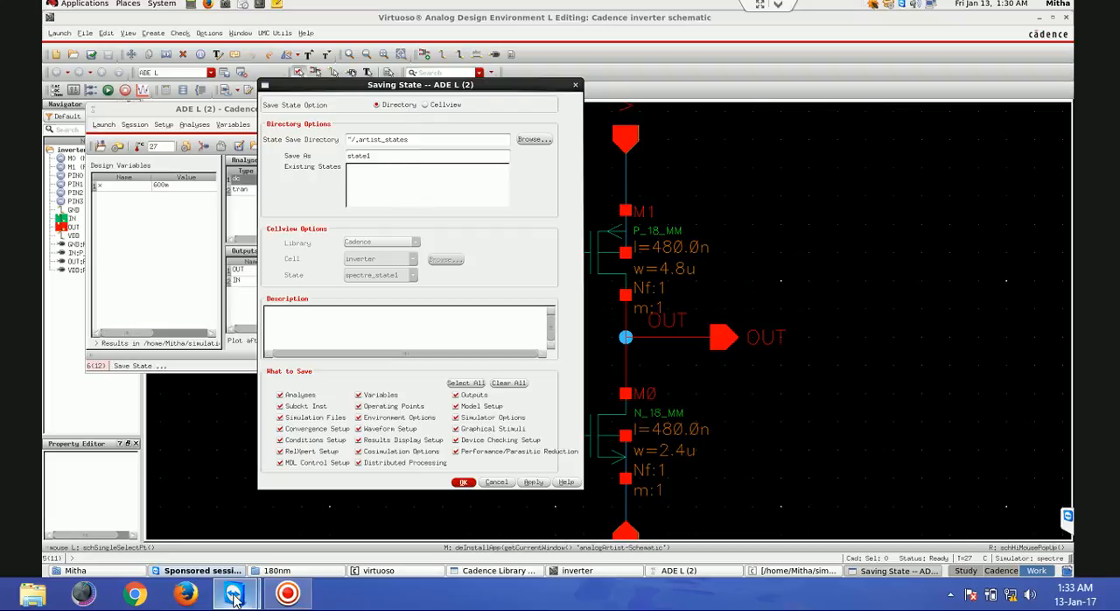
click(470, 571)
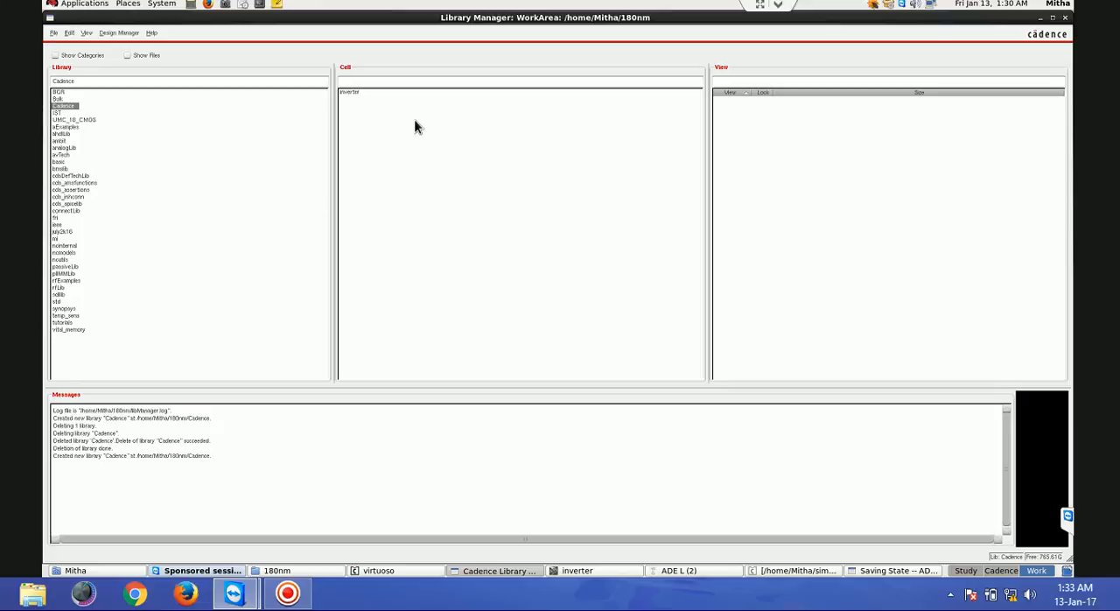
click(351, 91)
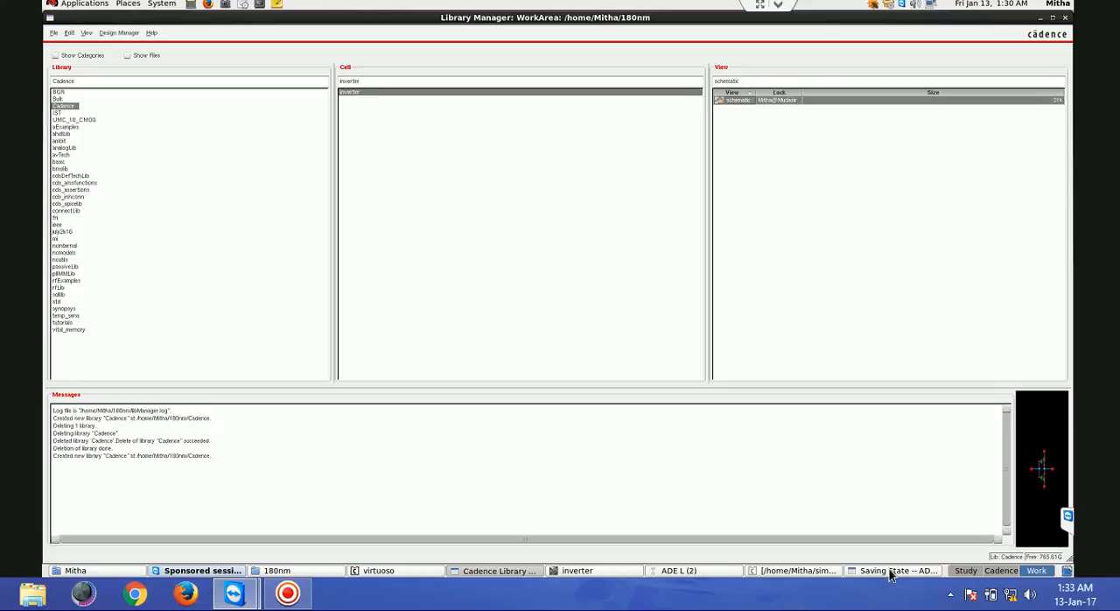
click(707, 576)
click(892, 570)
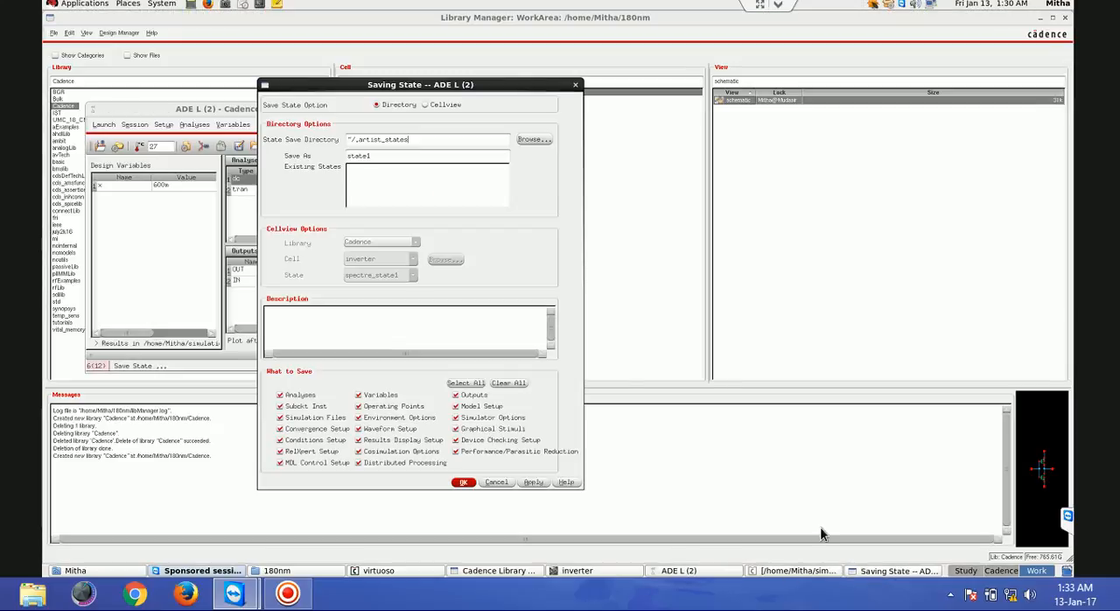
click(441, 106)
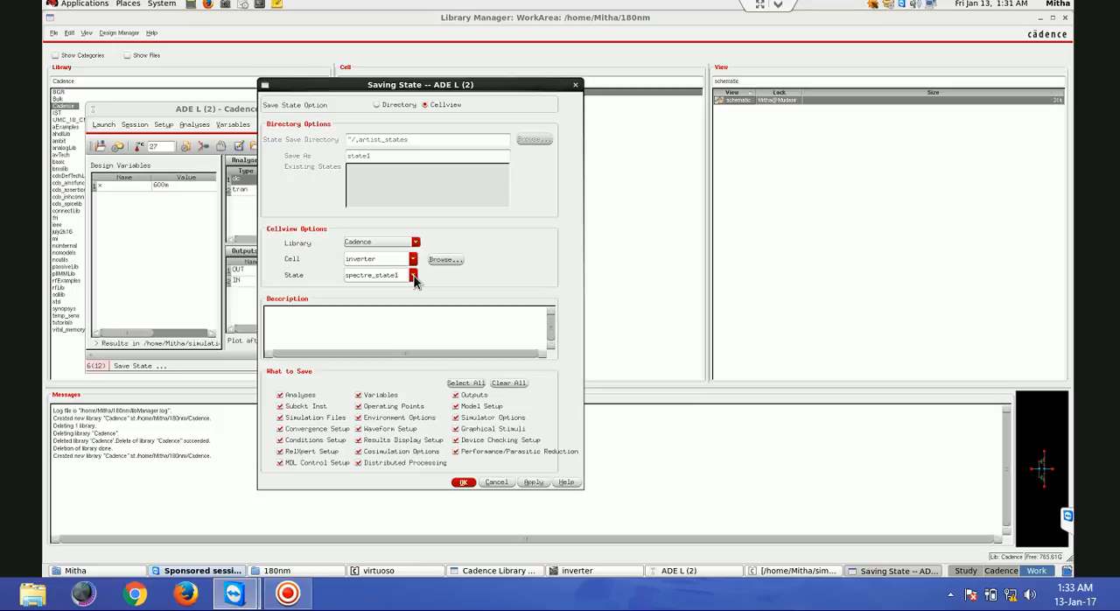
click(458, 481)
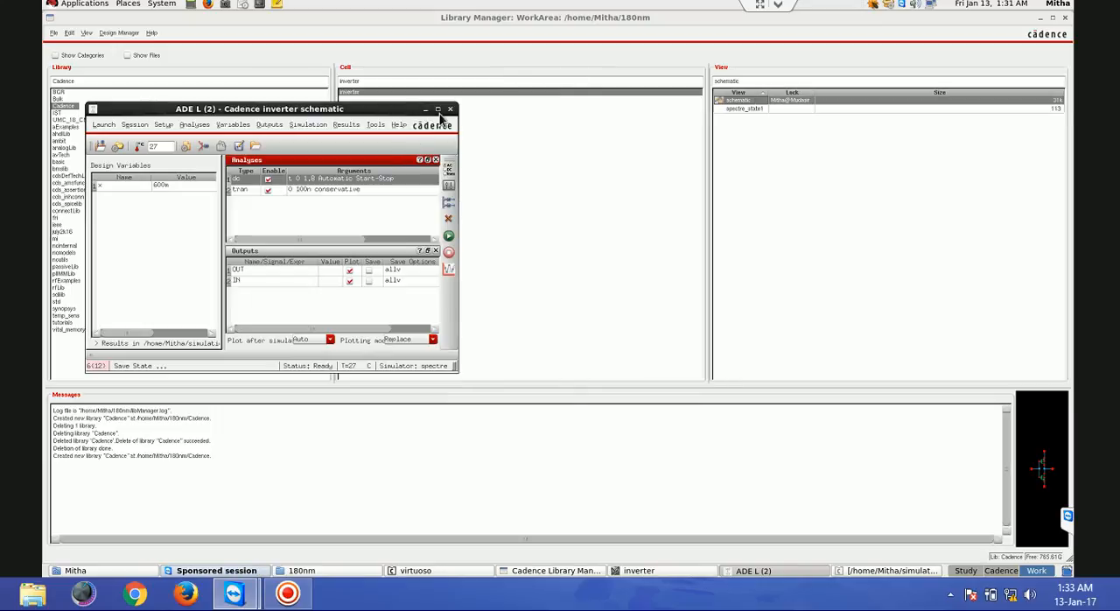
- Return to the inverter schematic and create a symbol cellview from its schematic view with the schematicSymbol data type
click(667, 573)
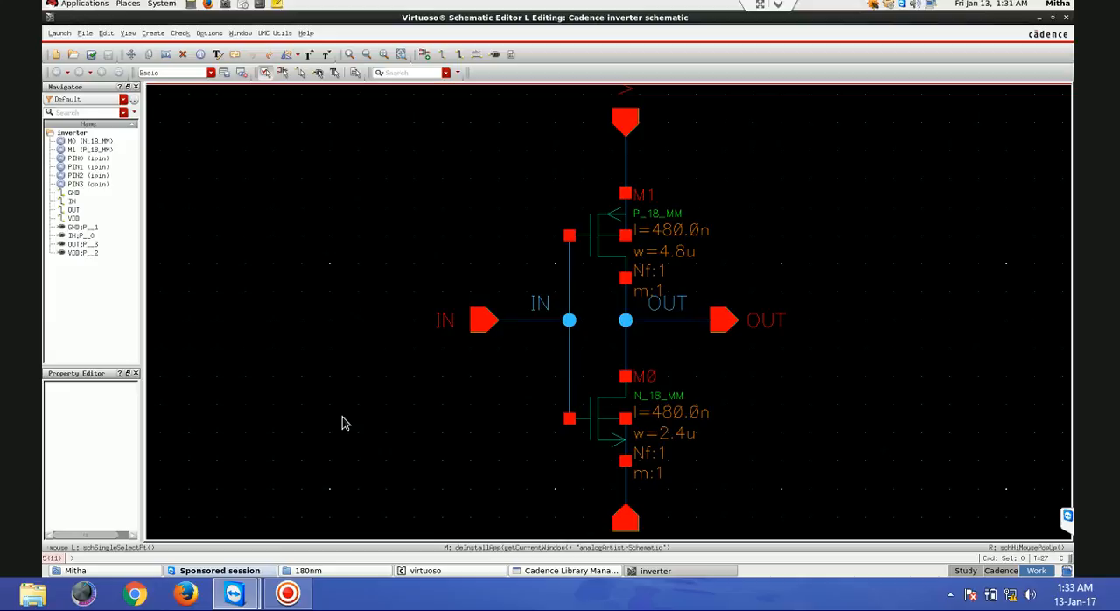
key(f)
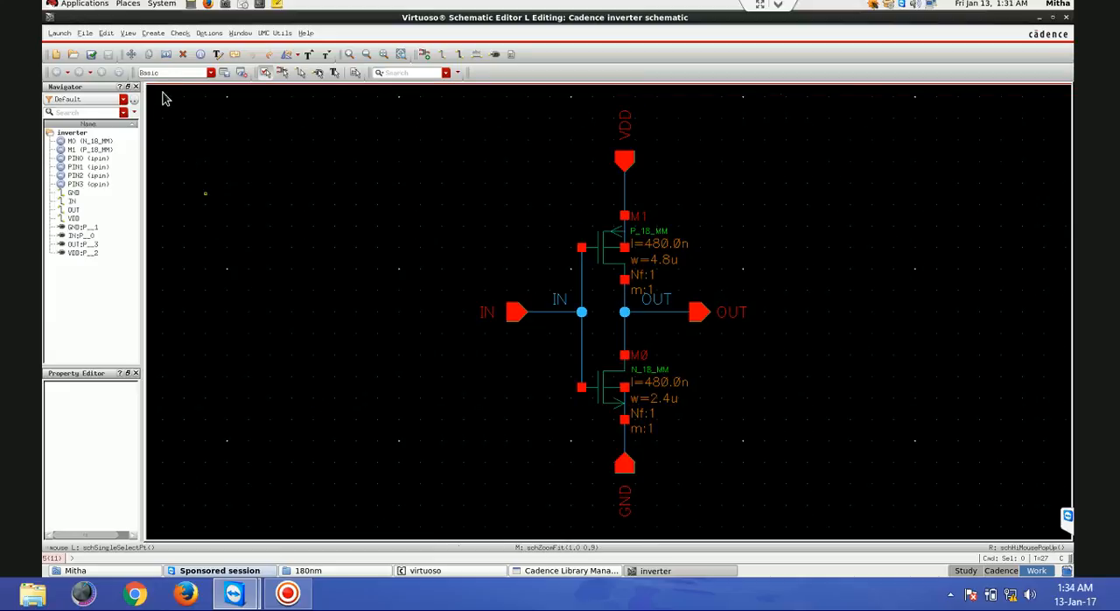
click(154, 34)
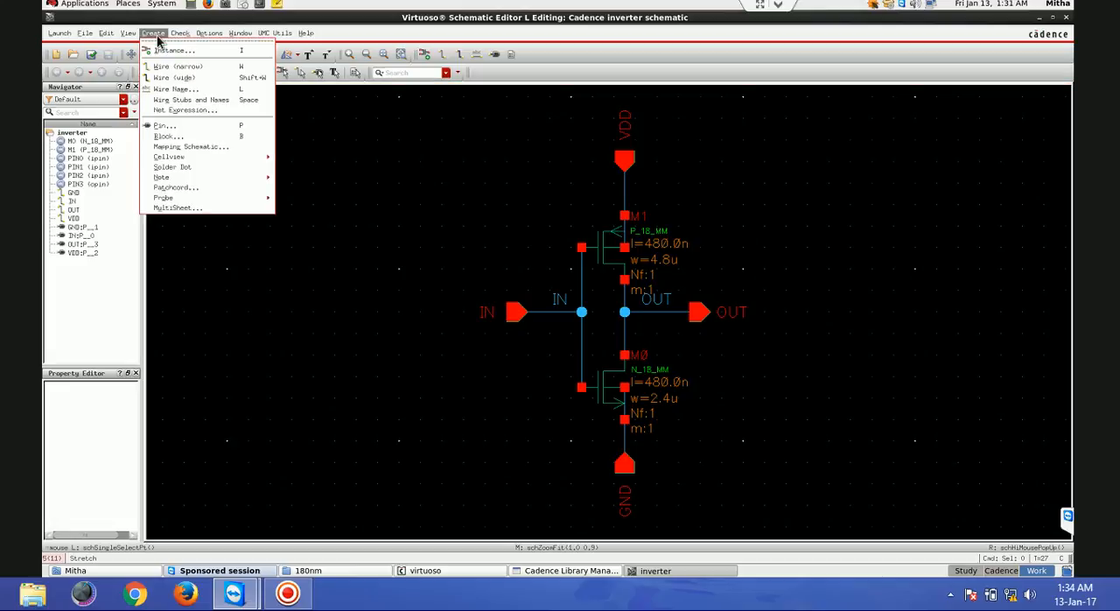
mouse_move(201, 157)
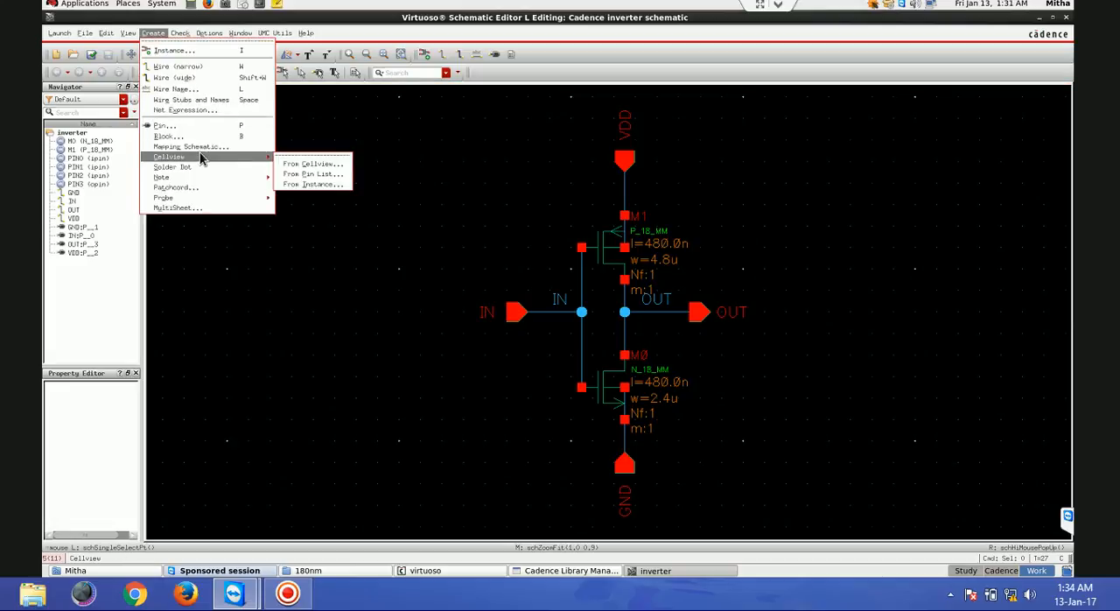
click(299, 165)
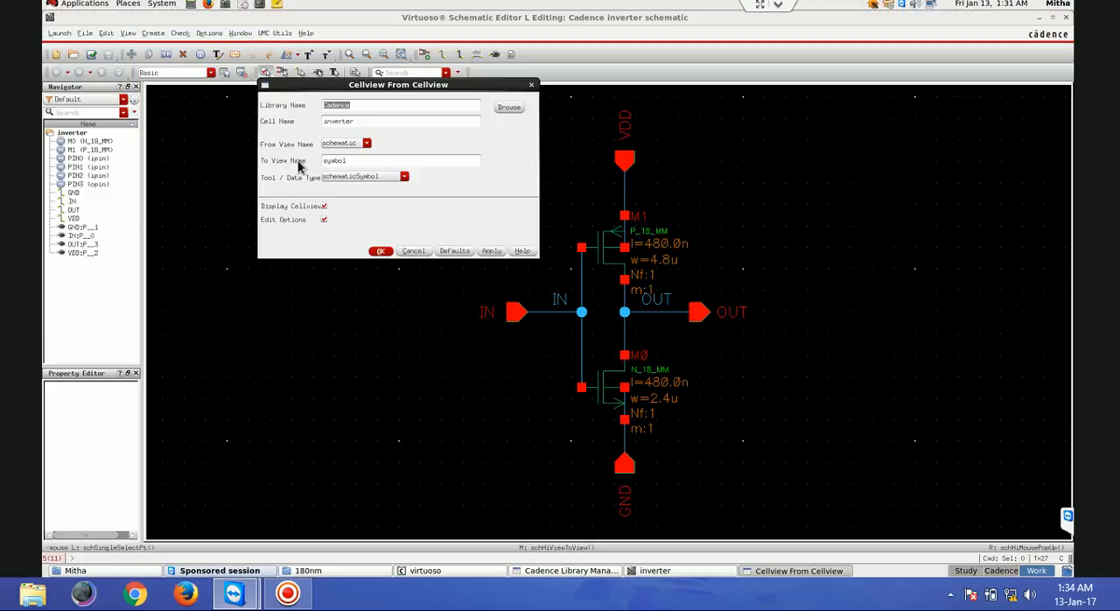
click(379, 251)
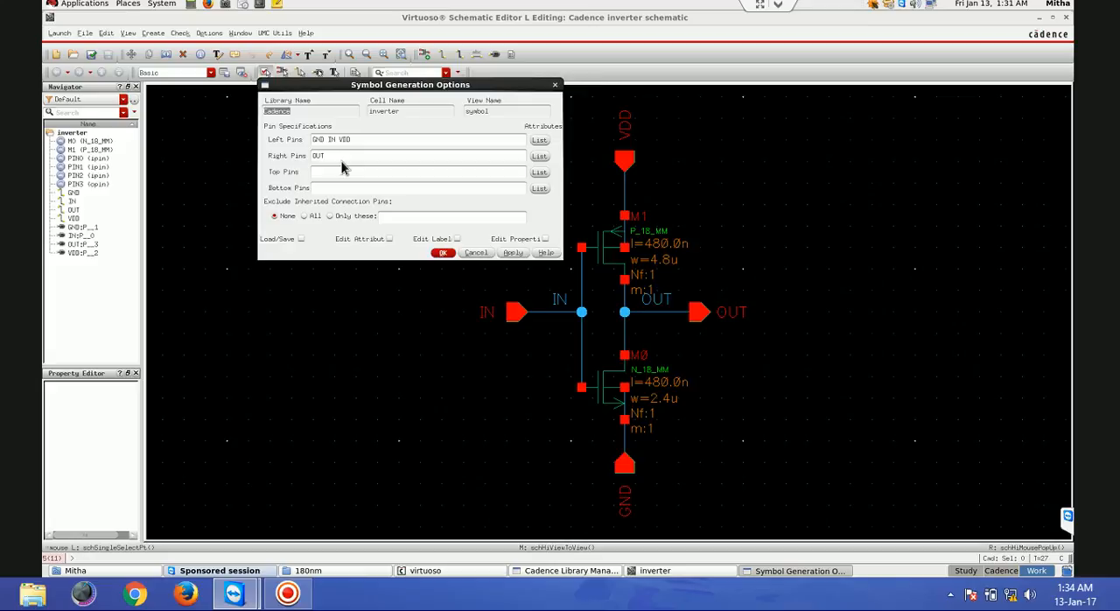
- Generate the symbol with IN as left pin, OUT as right pin, VDD as top pin and GND as bottom pin
click(344, 171)
click(362, 141)
drag(303, 146, 298, 145)
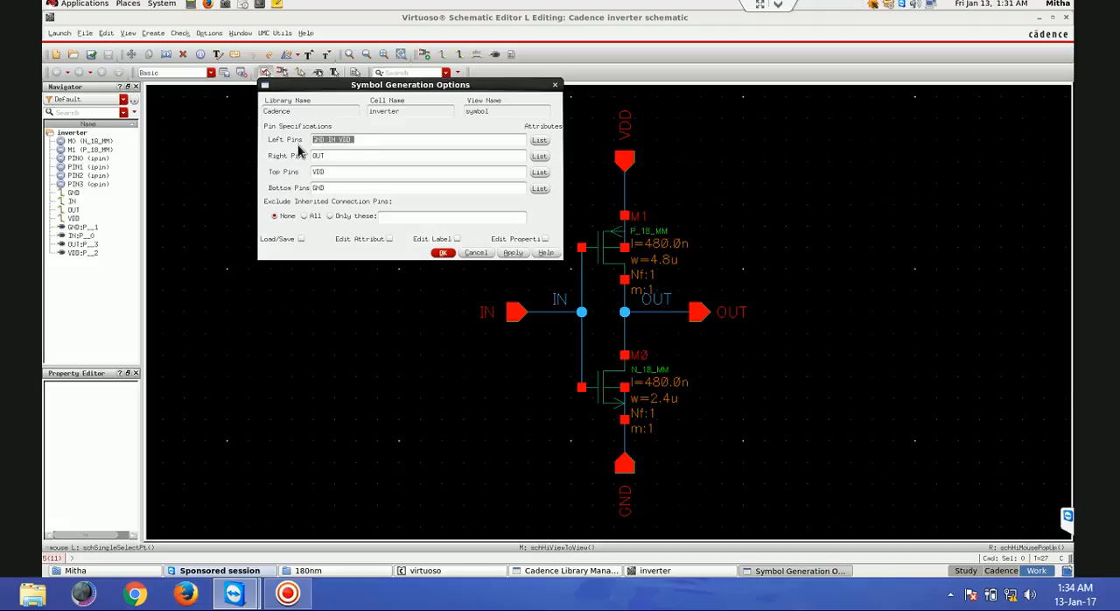
text(IN)
click(442, 252)
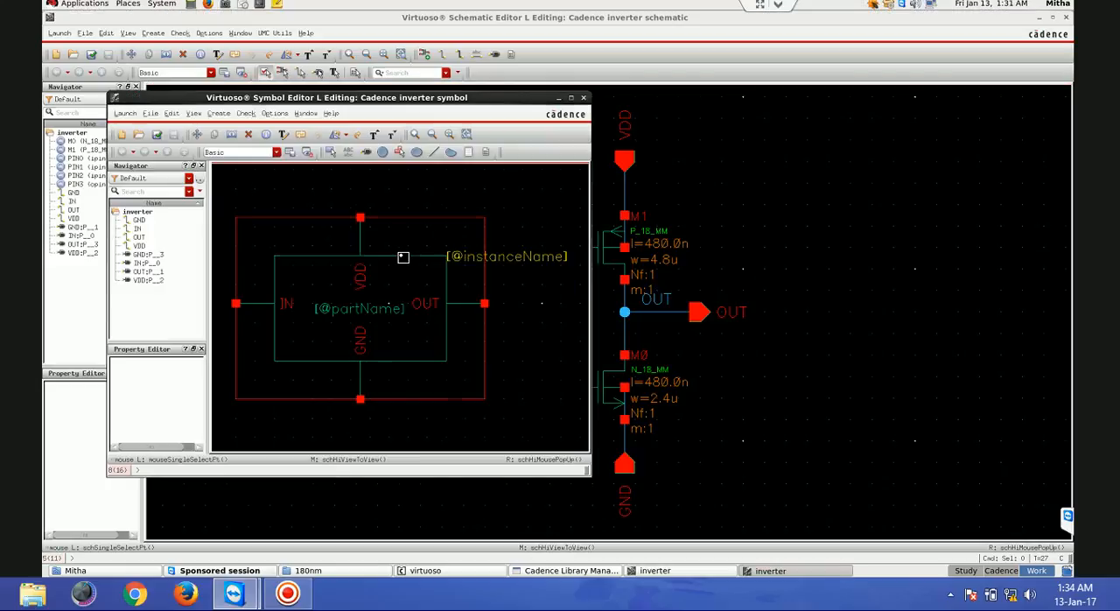
double_click(391, 100)
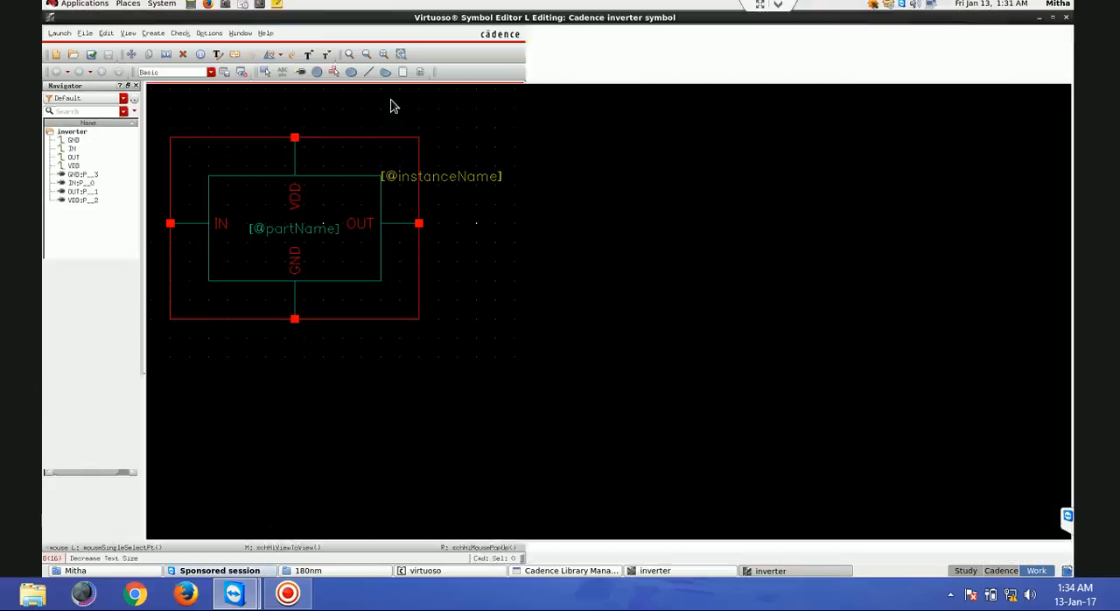
key(f)
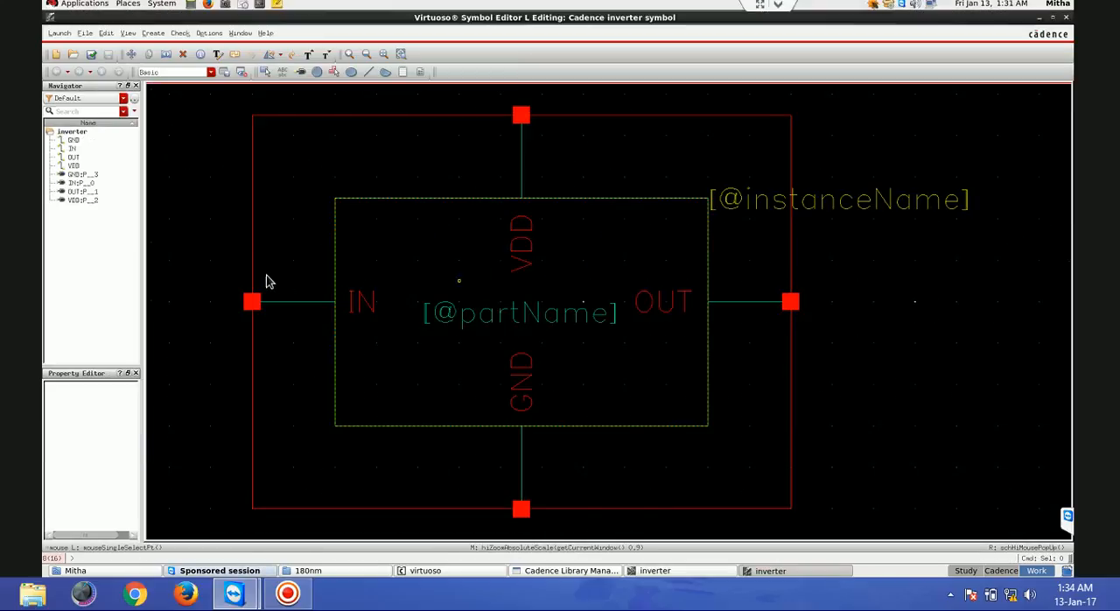
click(465, 203)
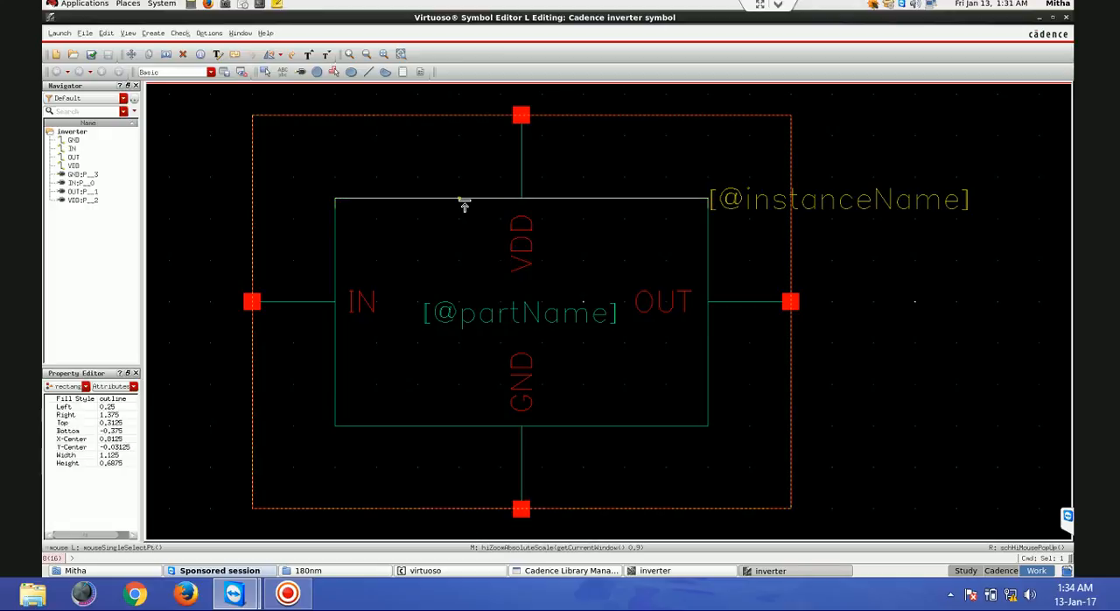
key(Delete)
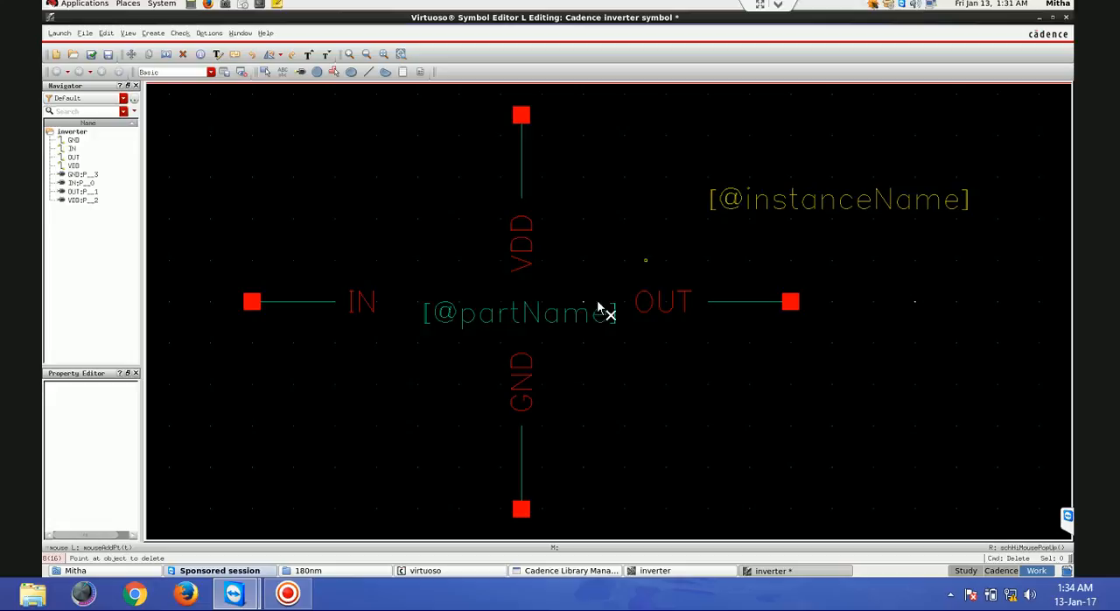
click(565, 321)
key(Escape)
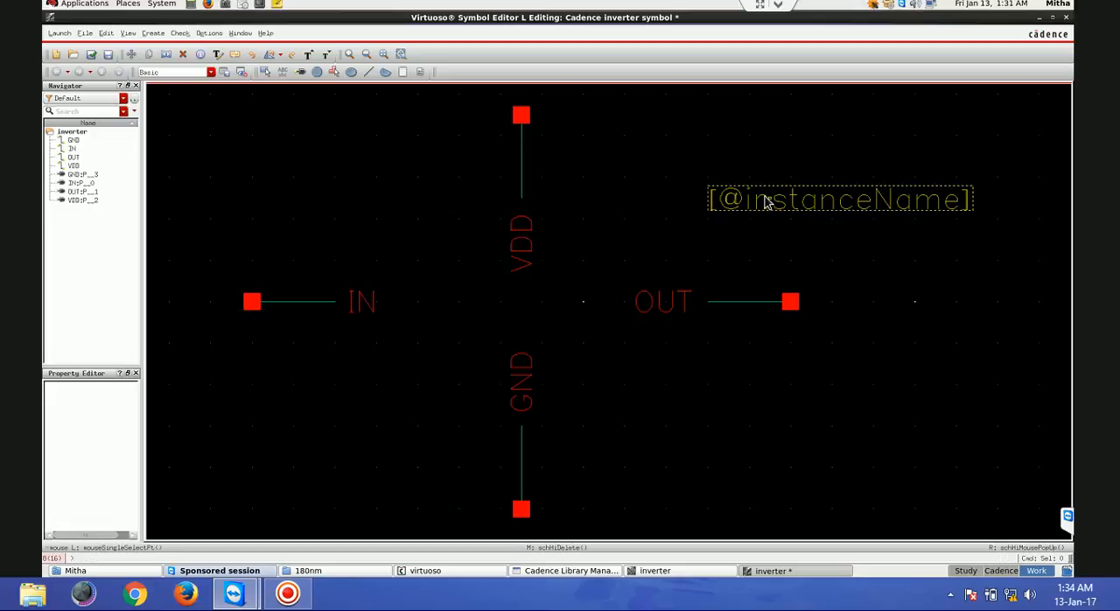
double_click(764, 198)
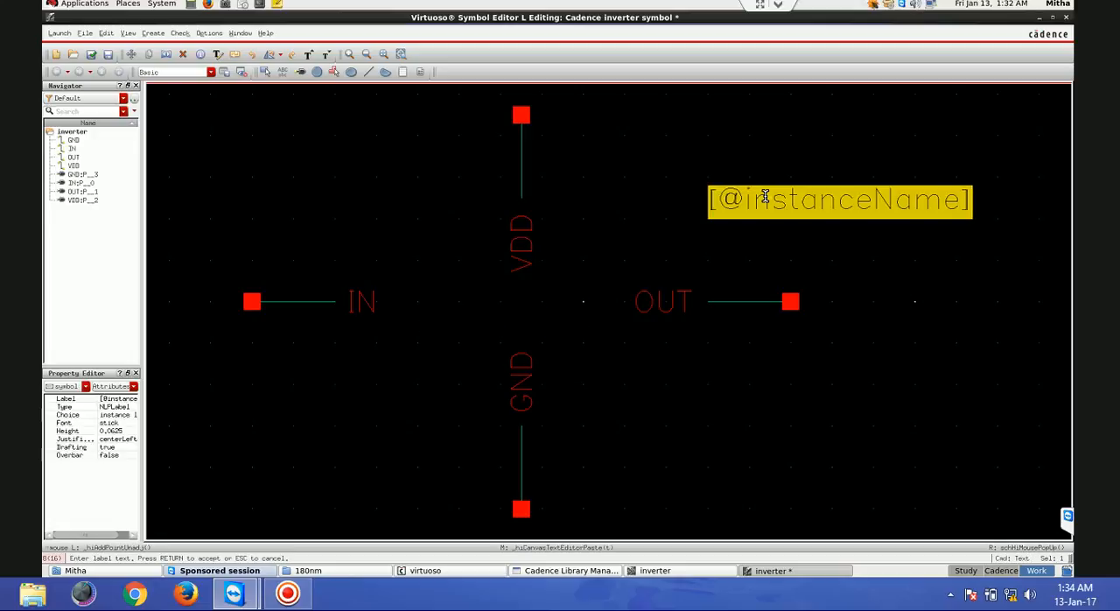
text(IN)
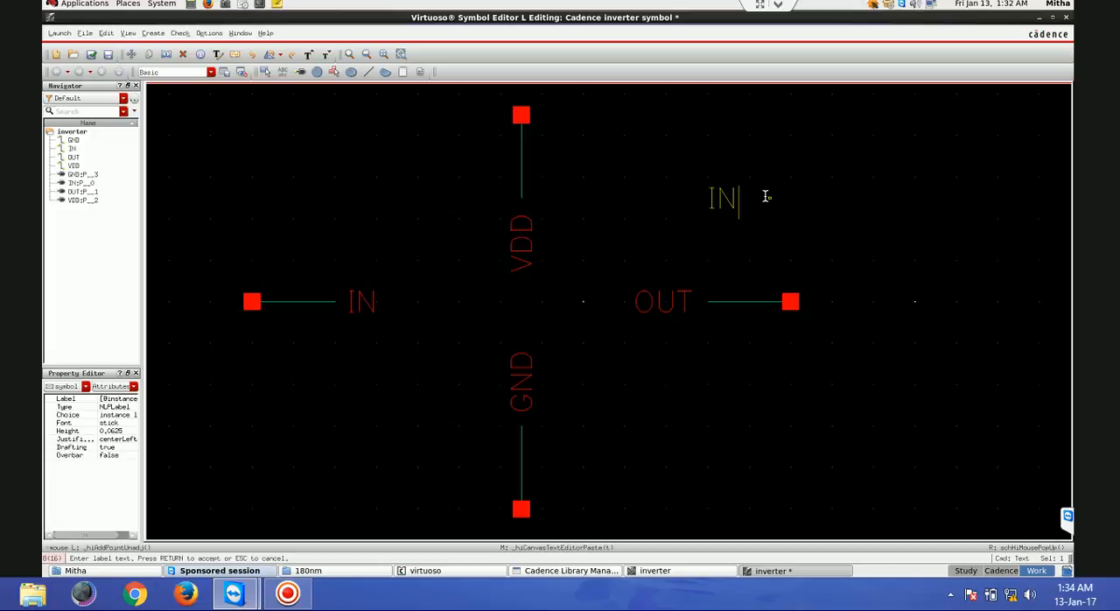
text(VERTER)
key(Return)
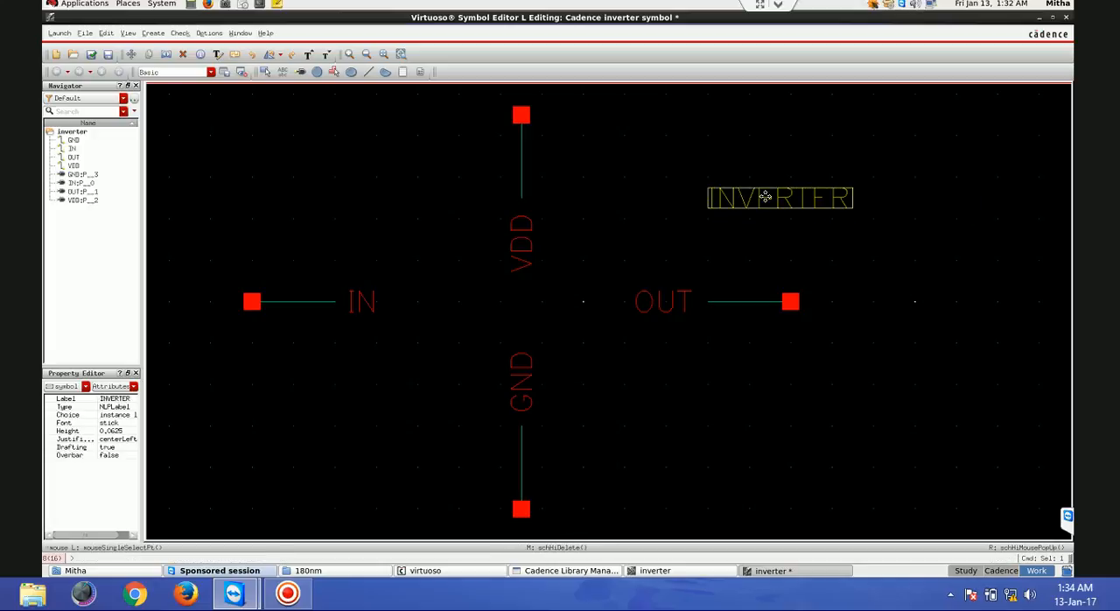
drag(766, 196, 500, 303)
click(504, 310)
click(250, 211)
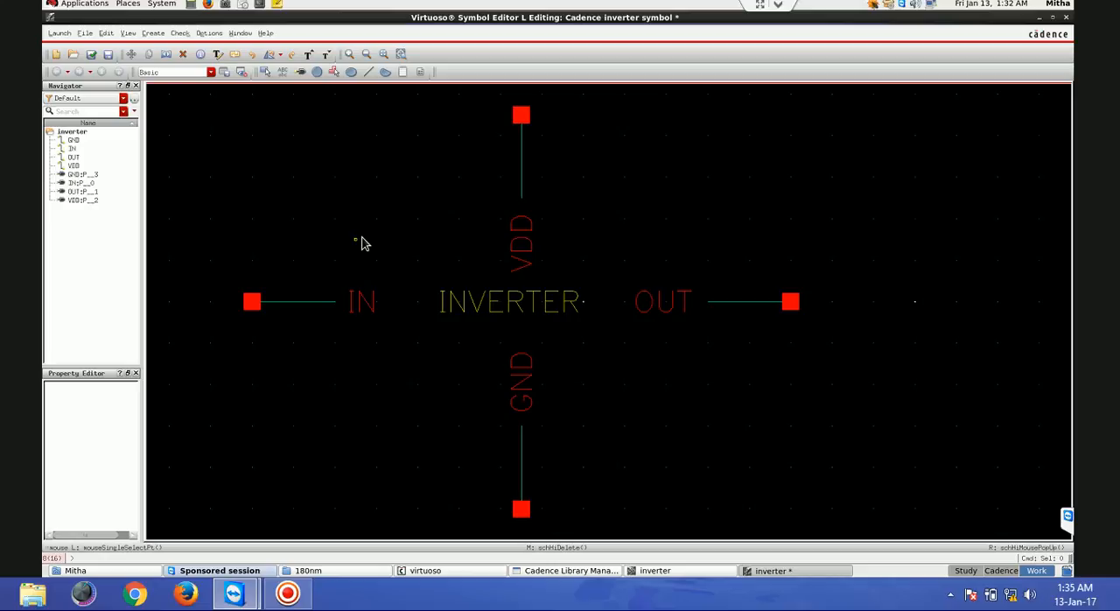
click(368, 72)
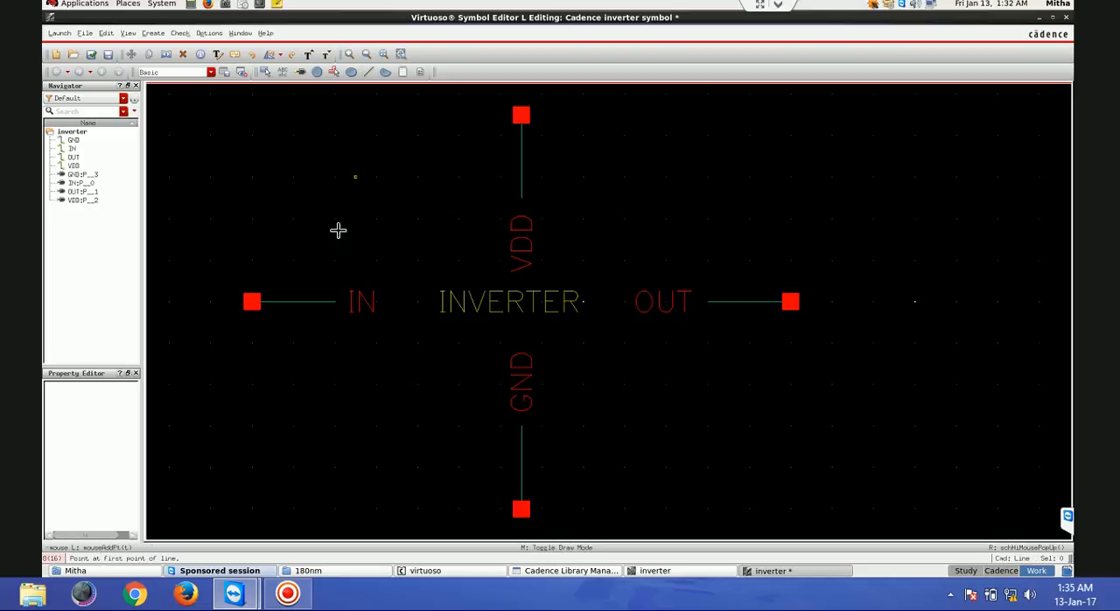
click(338, 182)
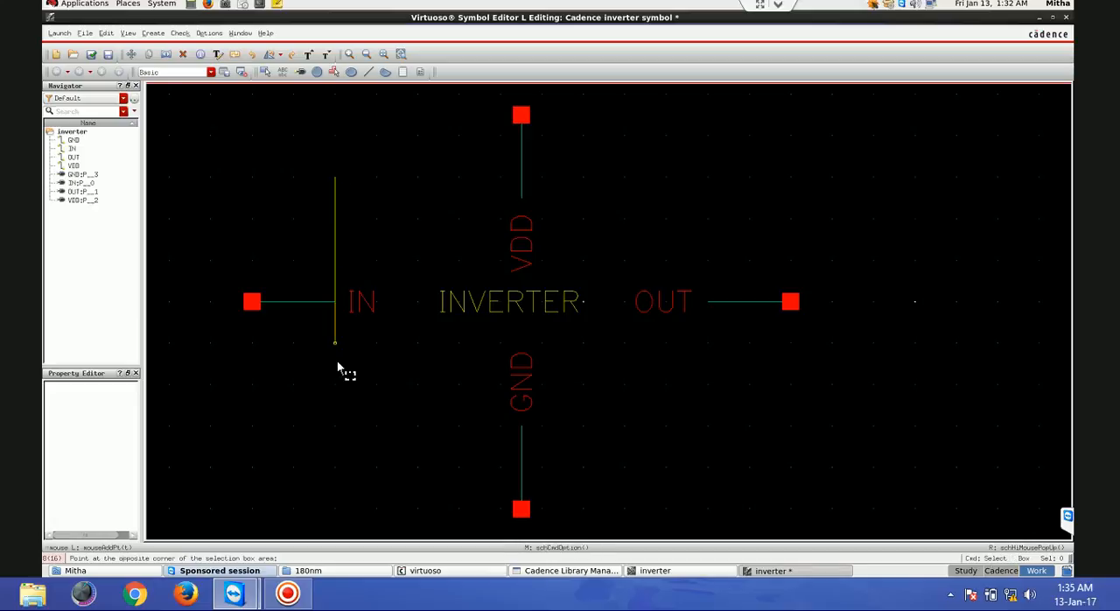
key(Escape)
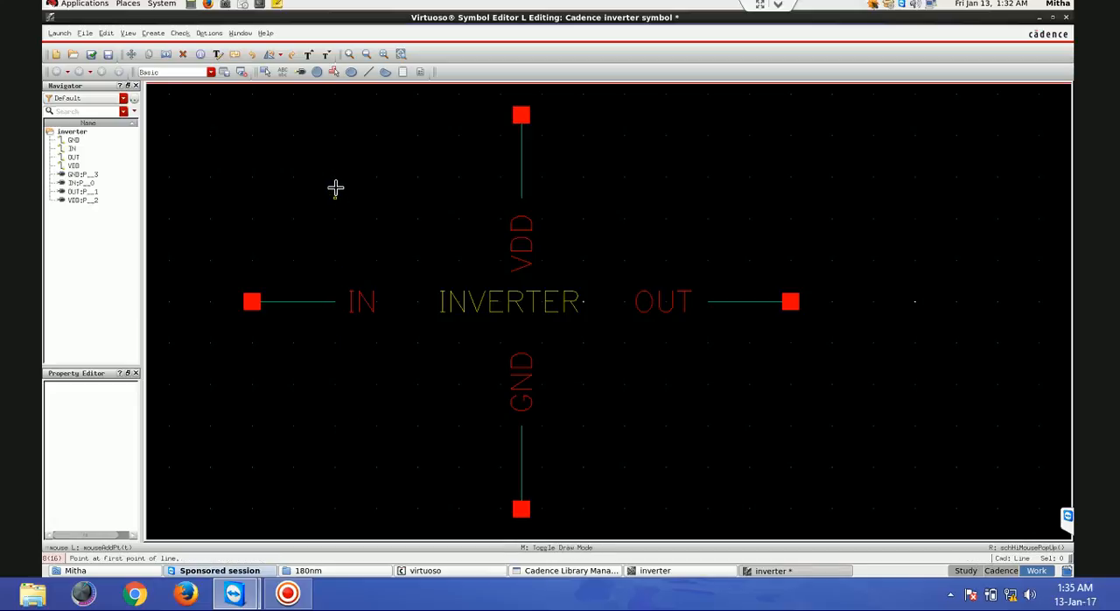
- Draw a closed line triangle with its vertical side at the IN pin's stub and its tip towards OUT, and shift the INVERTER label inside it
click(369, 74)
click(335, 177)
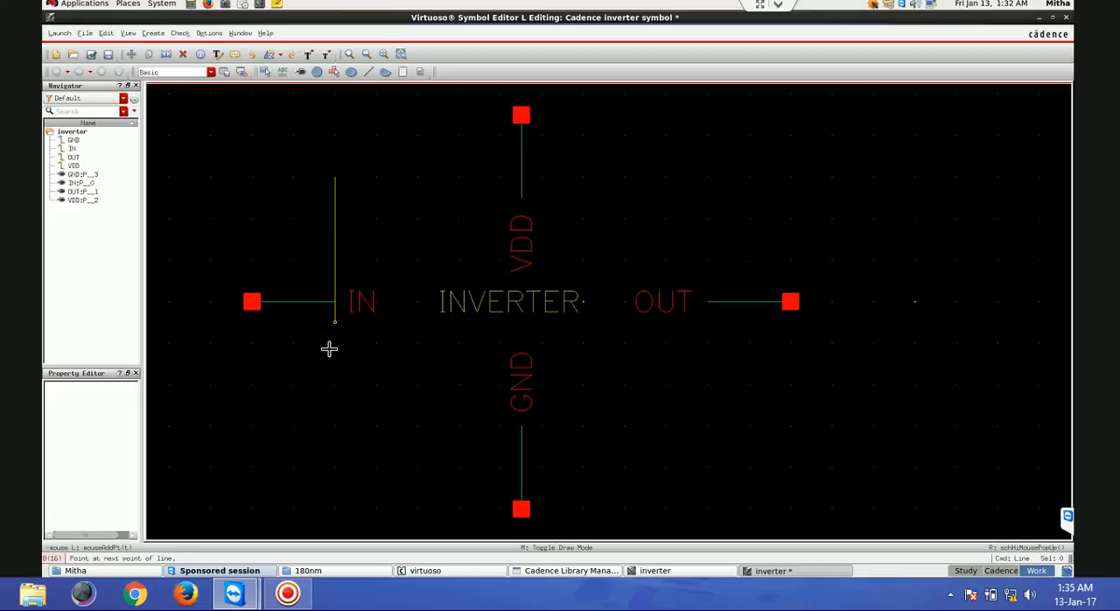
click(335, 426)
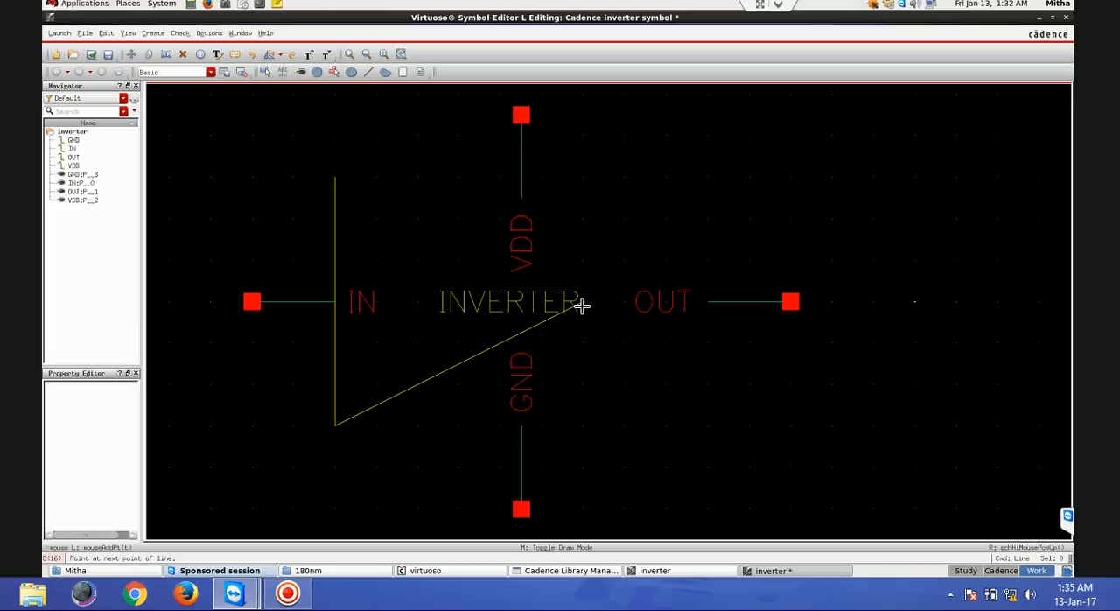
click(583, 302)
click(336, 178)
click(336, 177)
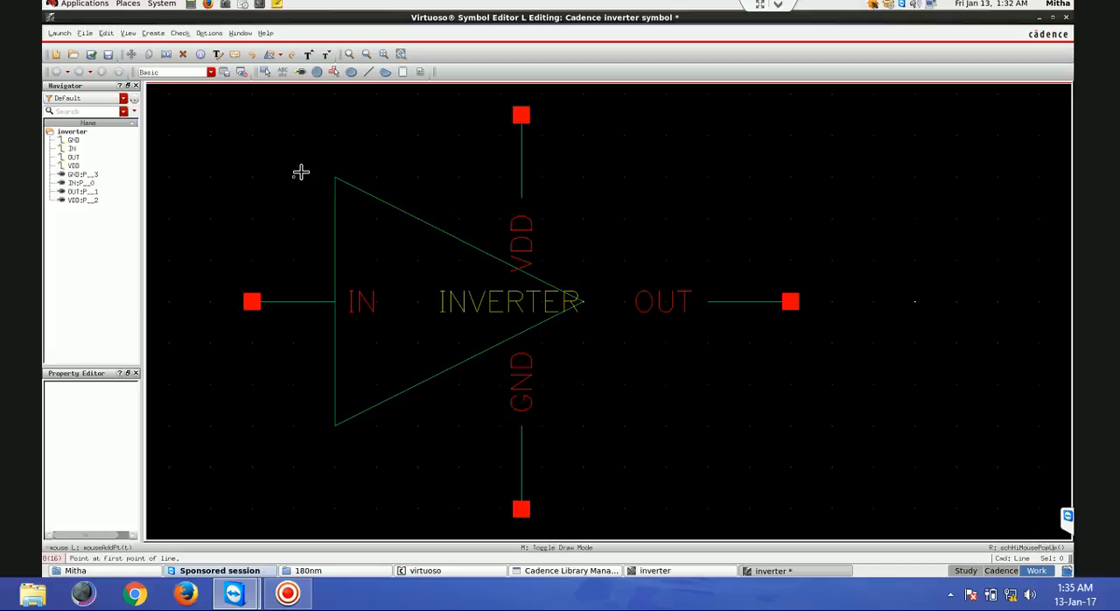
key(Escape)
drag(496, 301, 448, 301)
click(229, 179)
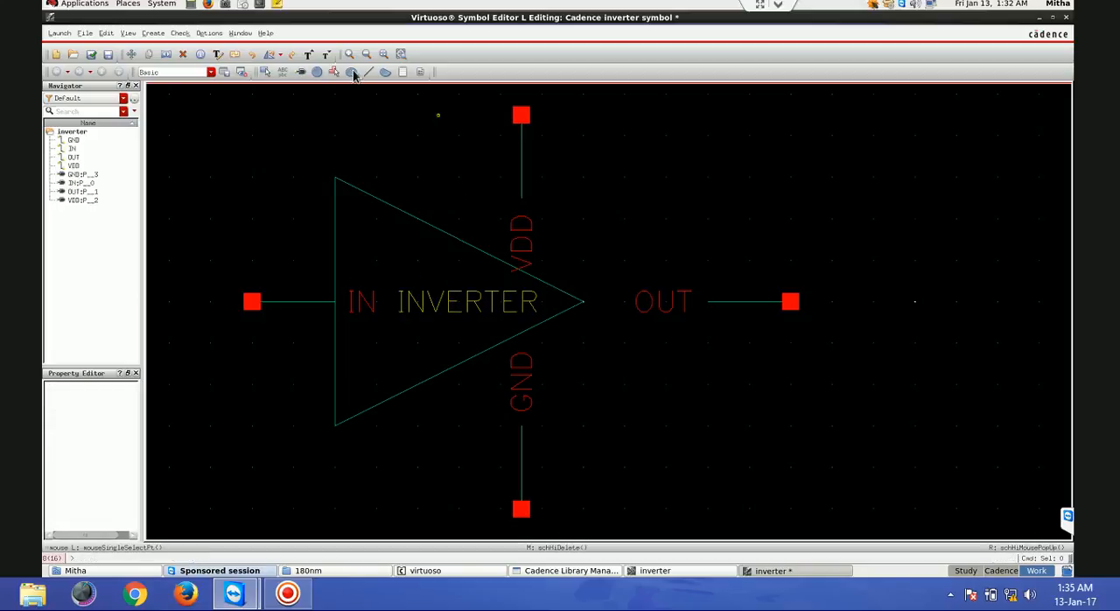
- Draw a circle of about 0.0875 radius and move it to the triangle's tip, centred on the IN–OUT axis
click(317, 72)
drag(605, 278, 643, 325)
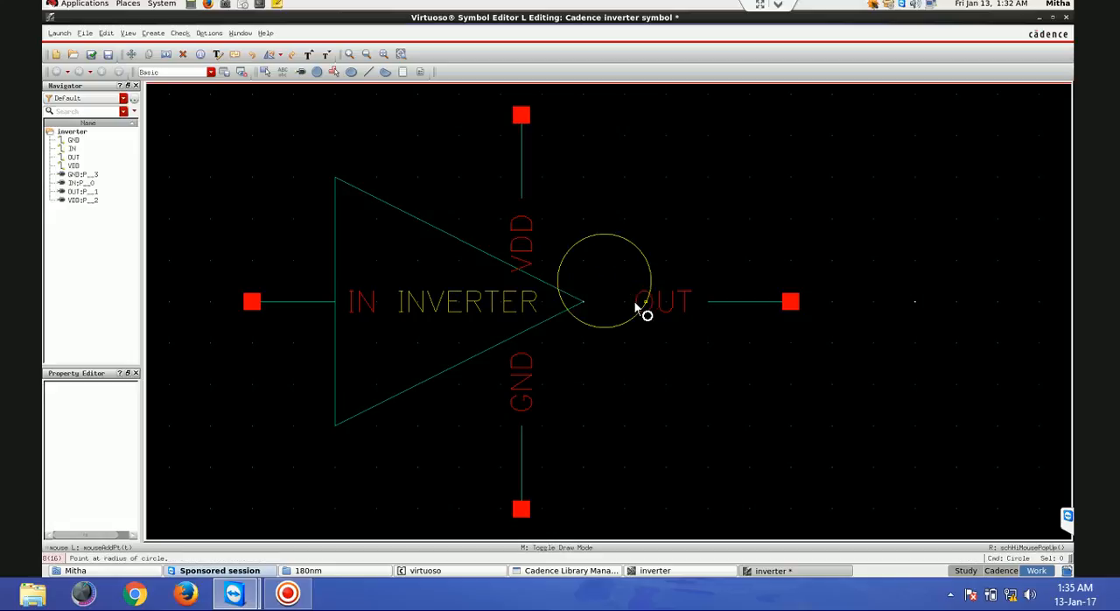
click(633, 299)
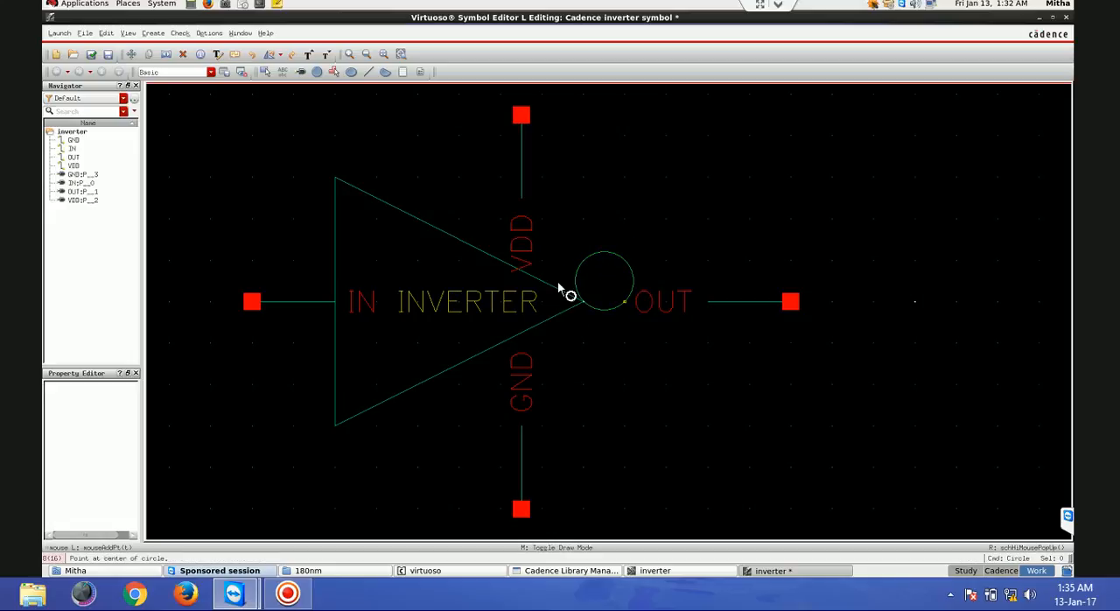
key(Escape)
click(613, 261)
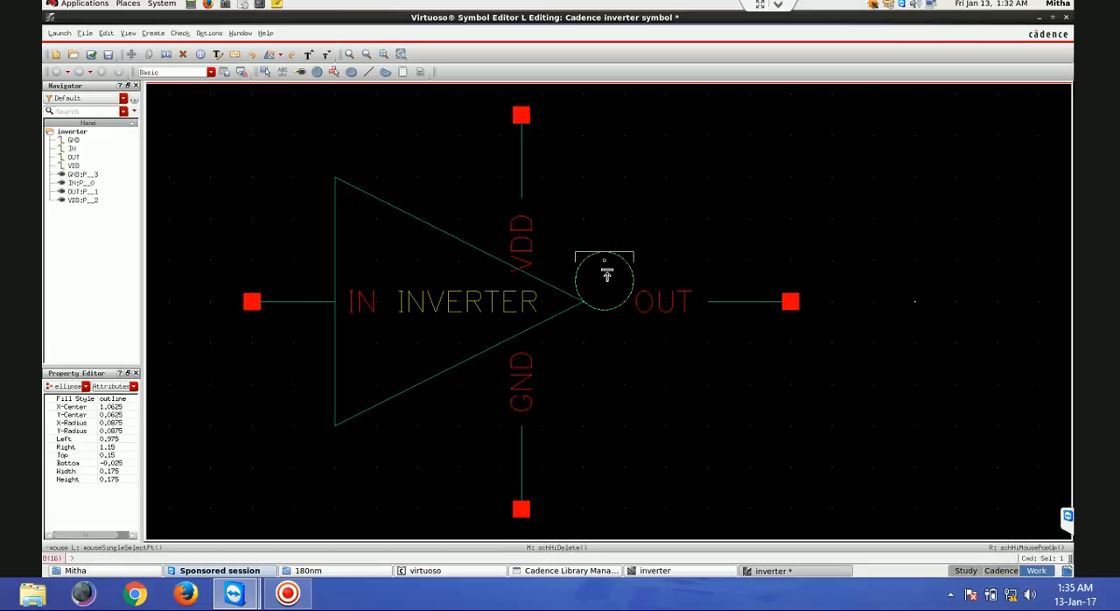
drag(605, 278, 607, 306)
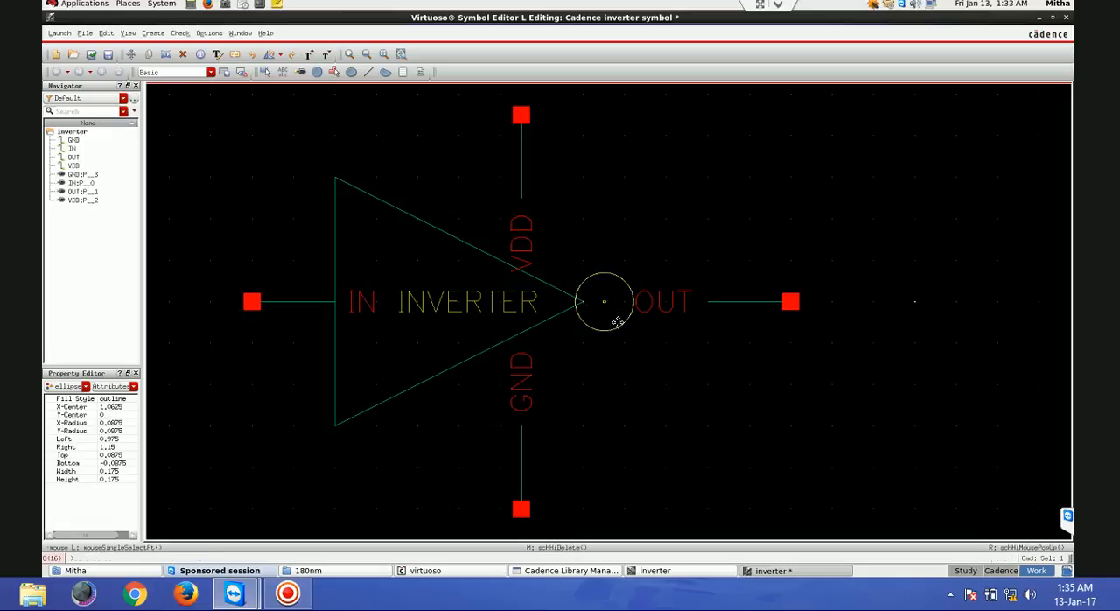
- Place the OUT label above its stub and move the OUT pin, stub and label in to meet the circle
drag(685, 303, 735, 282)
drag(854, 363, 685, 281)
click(688, 345)
- Place the VDD label beside its stub and move the VDD pin, stub and label to just above the triangle's upper edge
click(472, 187)
click(526, 241)
drag(513, 189, 498, 158)
drag(560, 218, 456, 83)
drag(501, 156, 440, 178)
- Move the GND pin with its label beside the stub to below the triangle, aligned with VDD, and place the IN label above its stub
click(523, 374)
drag(520, 374, 491, 435)
click(490, 448)
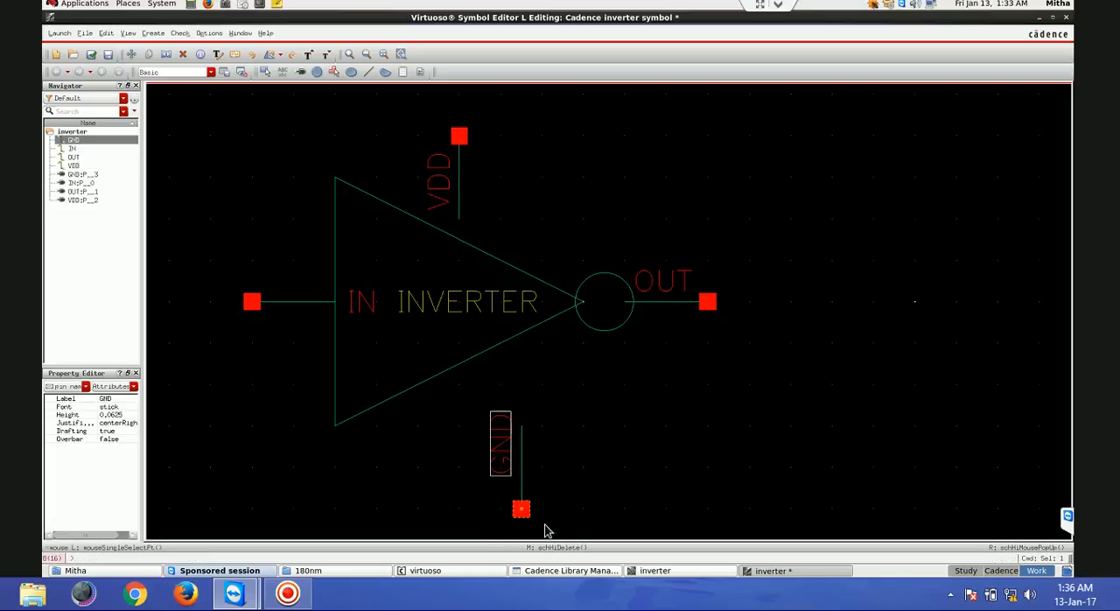
drag(563, 530, 438, 423)
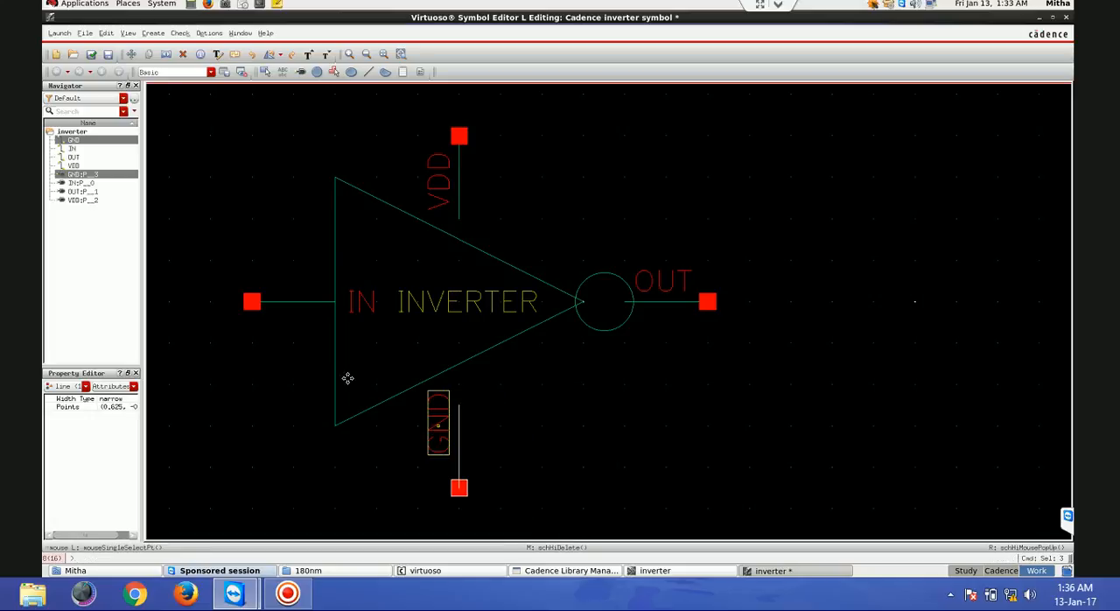
click(362, 300)
drag(363, 299, 307, 295)
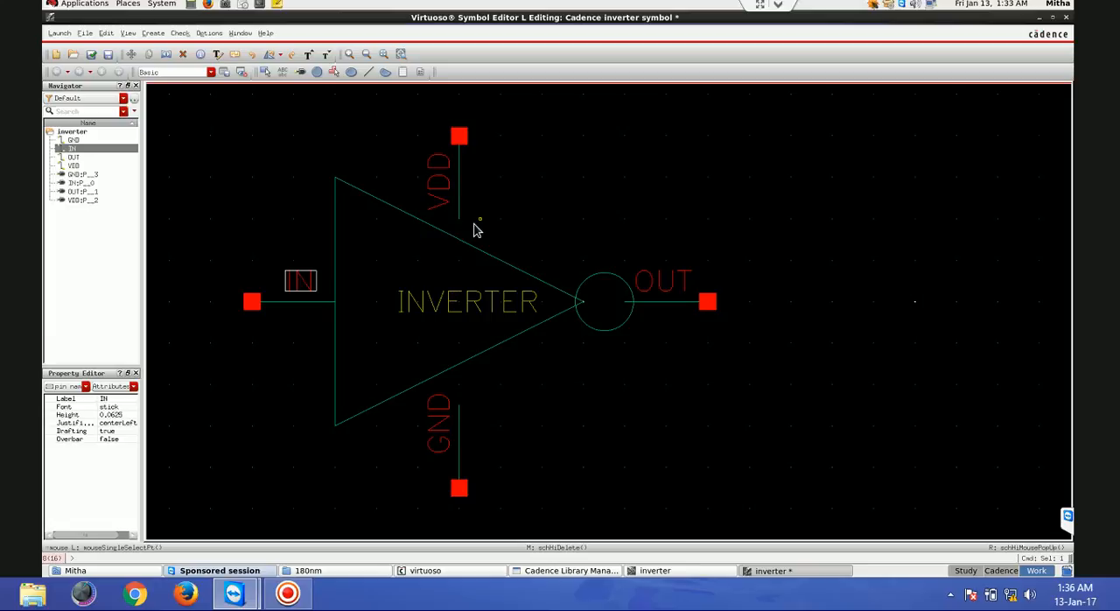
- Draw vertical lines joining the VDD and GND stubs to the triangle's sloping edges
click(368, 72)
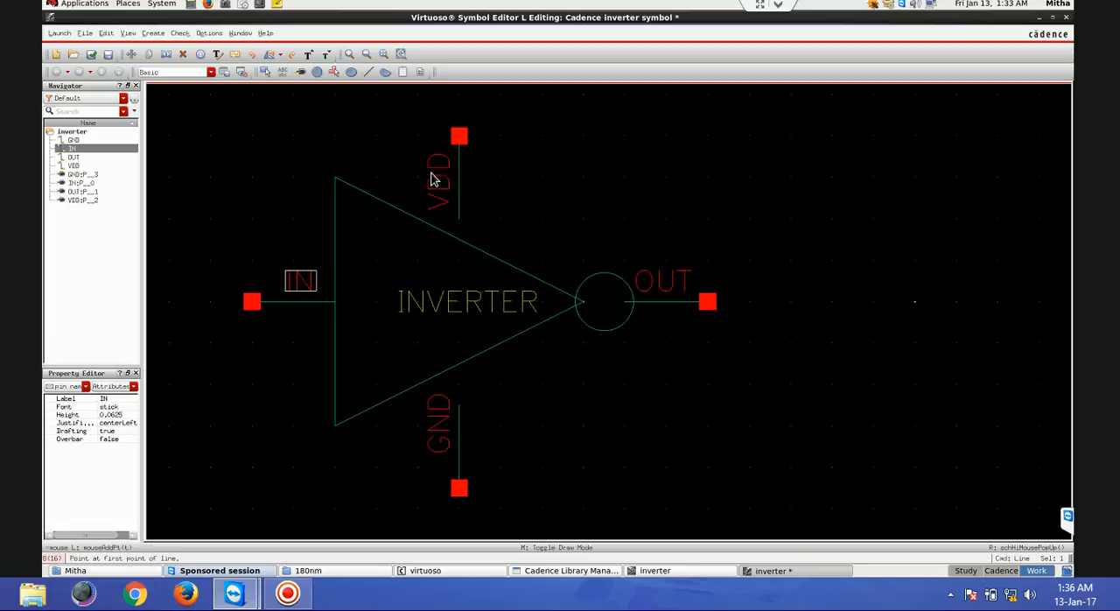
click(458, 217)
double_click(458, 237)
click(460, 403)
double_click(460, 366)
key(Escape)
- Shift the OUT pin, stub and label away from the circle and draw a line extending the stub back towards it
drag(812, 344, 604, 258)
drag(667, 291, 708, 295)
click(405, 90)
click(369, 71)
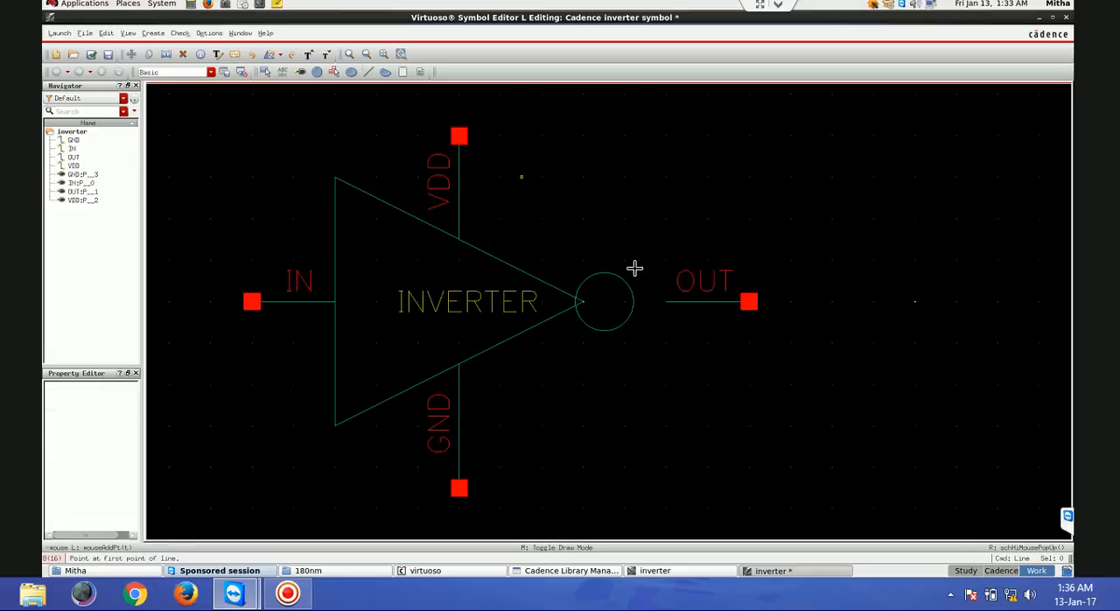
click(668, 302)
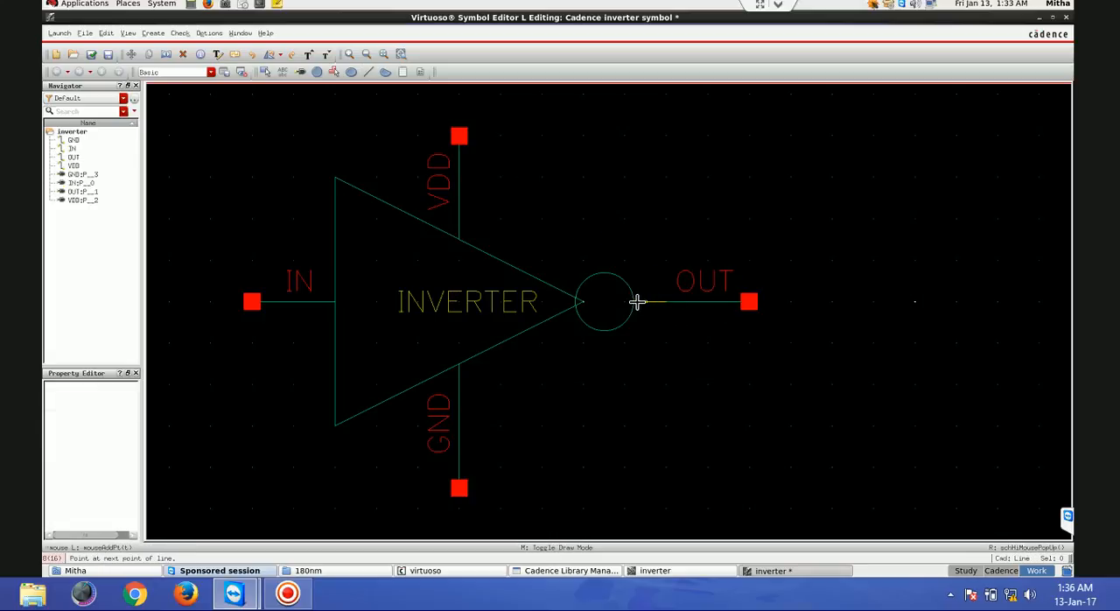
double_click(636, 302)
key(Escape)
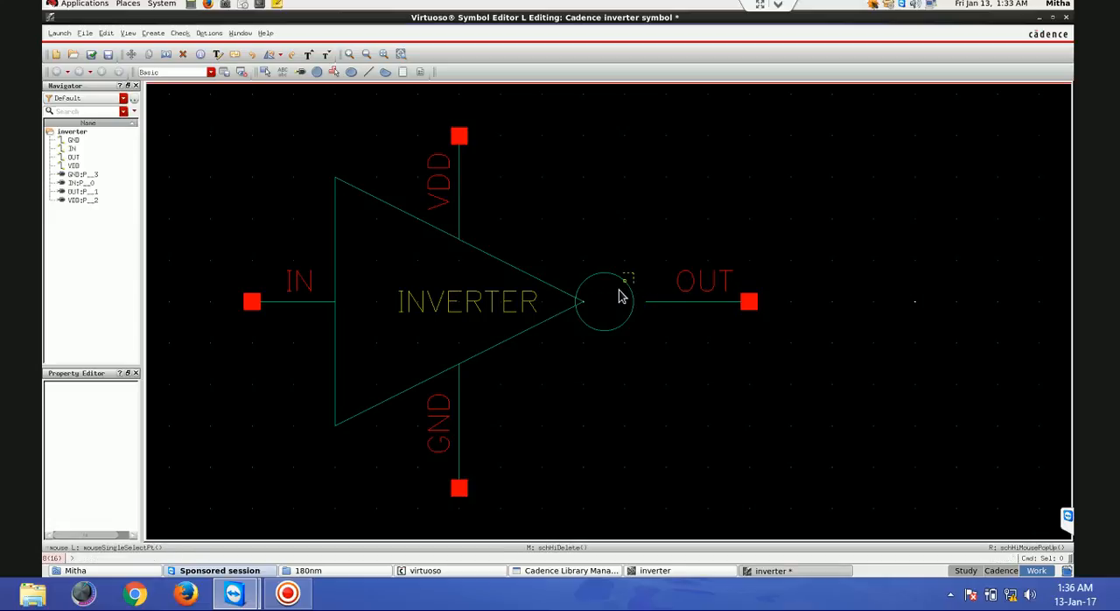
click(618, 297)
key(m)
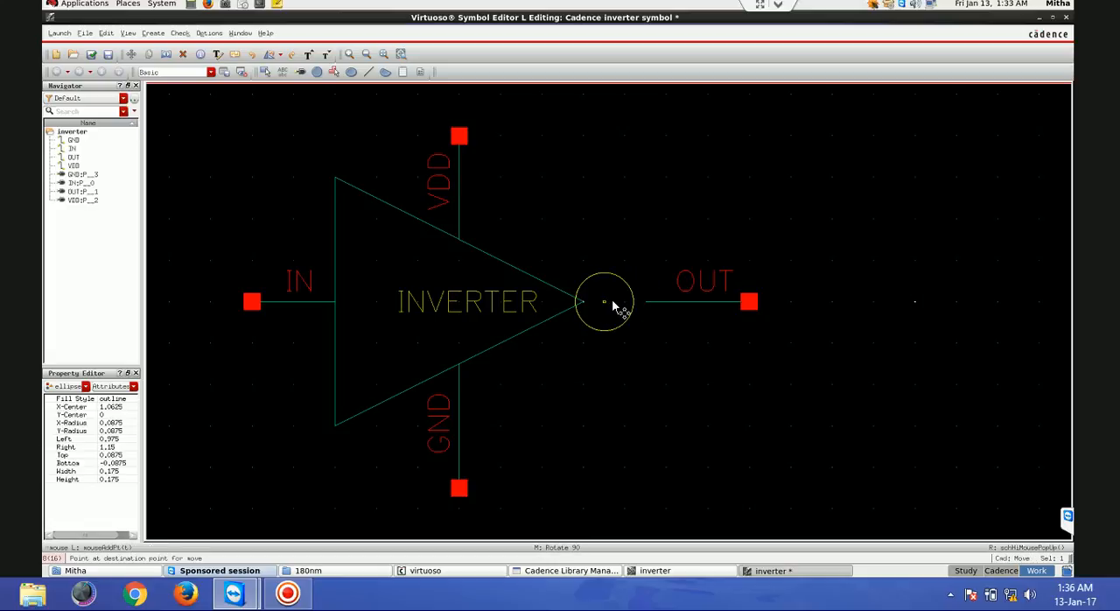
key(Escape)
- Try to close the gap at the circle by moving the short line segment beside the OUT stub, and return the segment to its place
click(652, 317)
key(m)
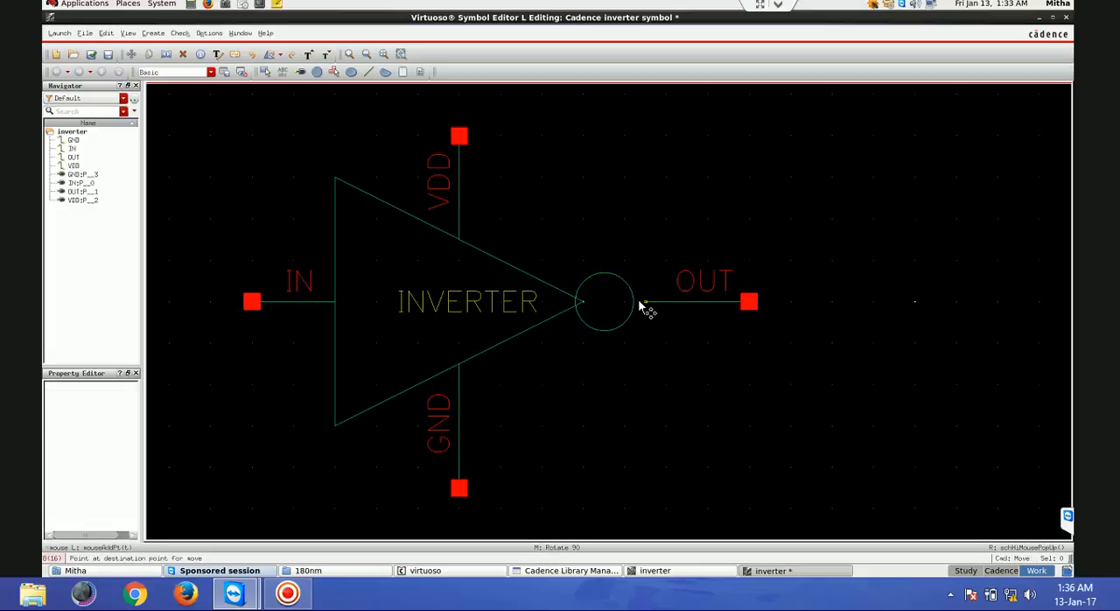
click(632, 303)
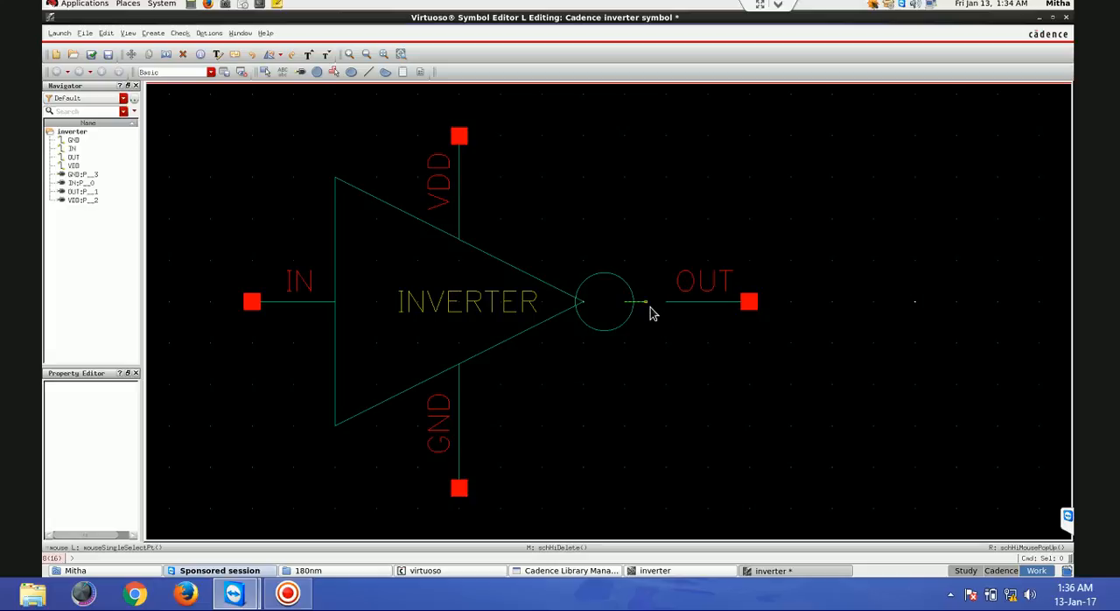
click(642, 301)
drag(642, 302, 663, 306)
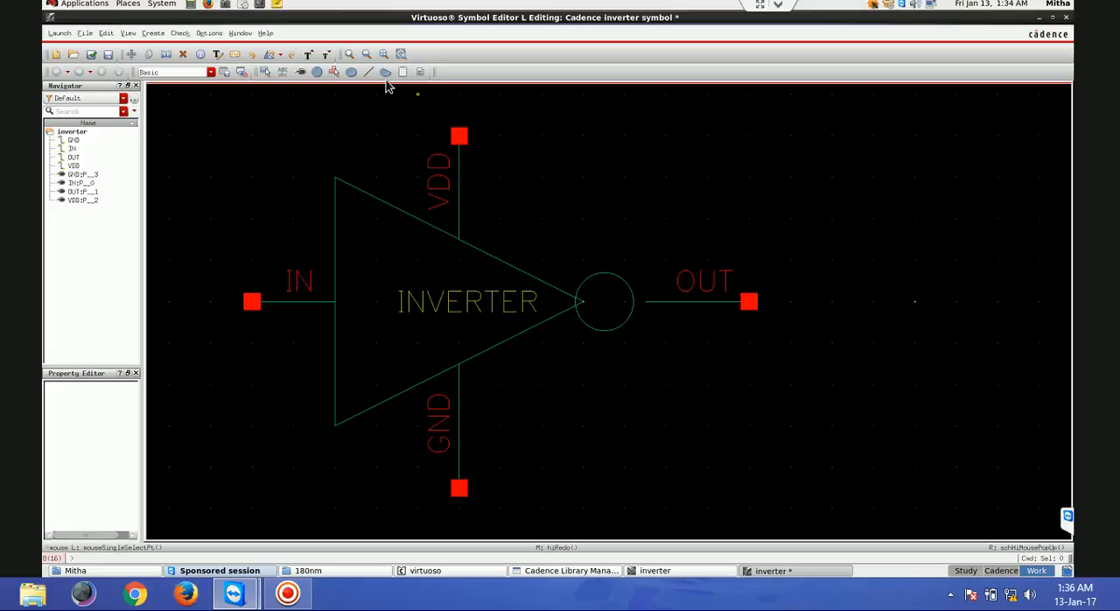
- Draw a line closing the gap between the circle and the OUT stub, and check and save the symbol
click(369, 72)
click(639, 303)
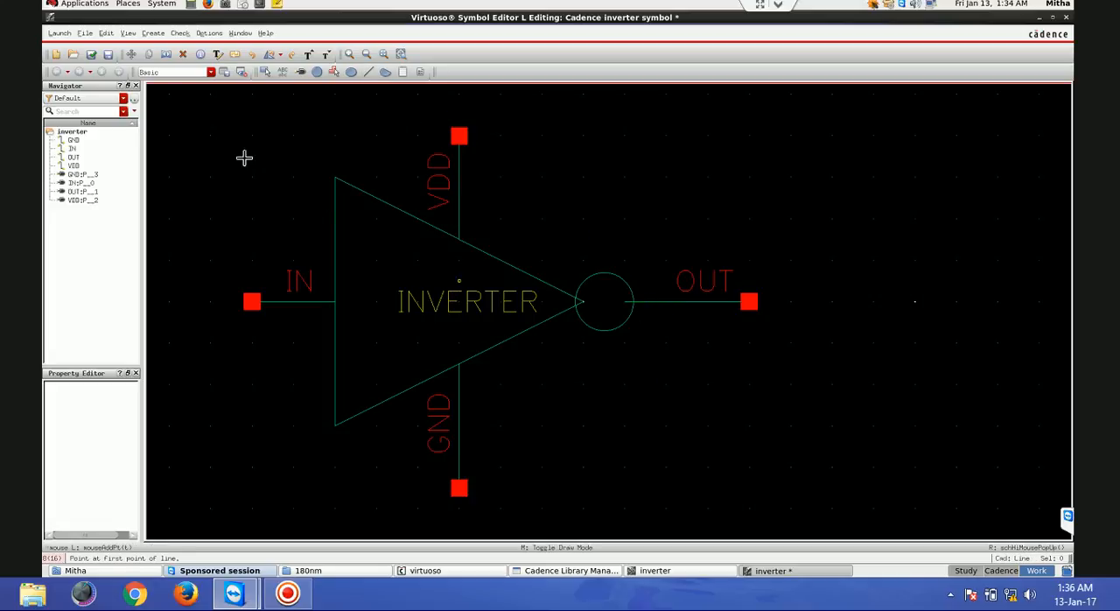
click(92, 55)
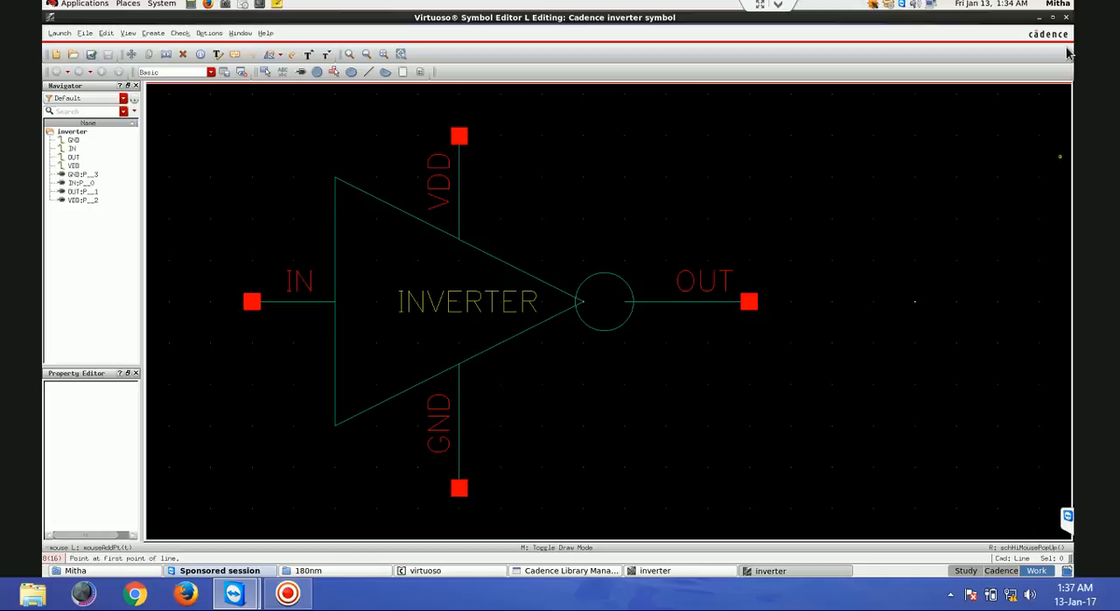
- Close the inverter symbol and schematic windows, create a schematic cell view named TRAIL in the Cadence library and maximize its editor
click(1066, 17)
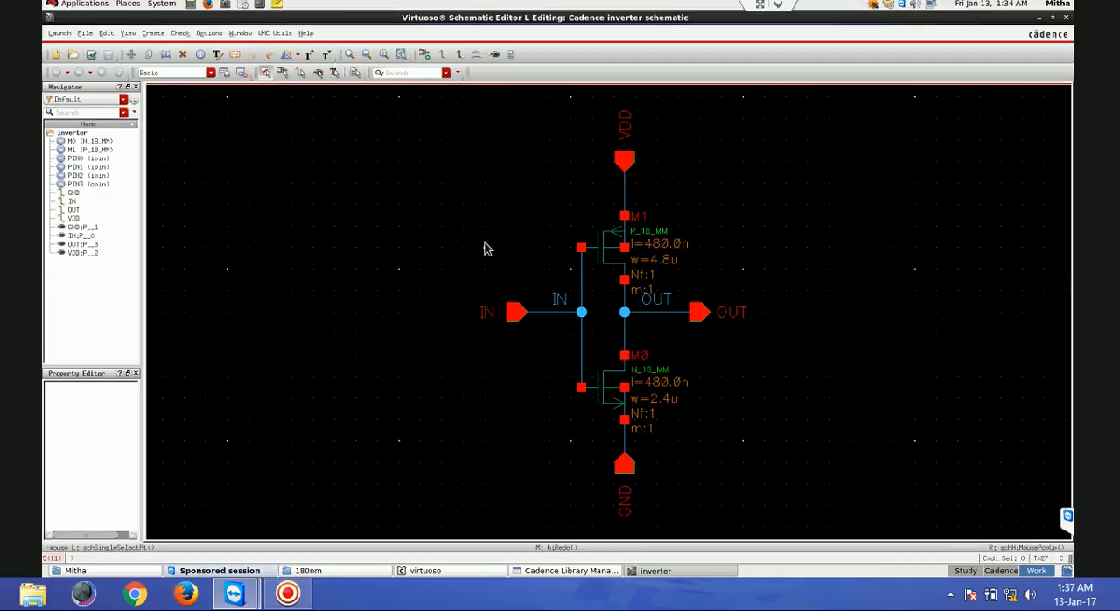
click(1066, 18)
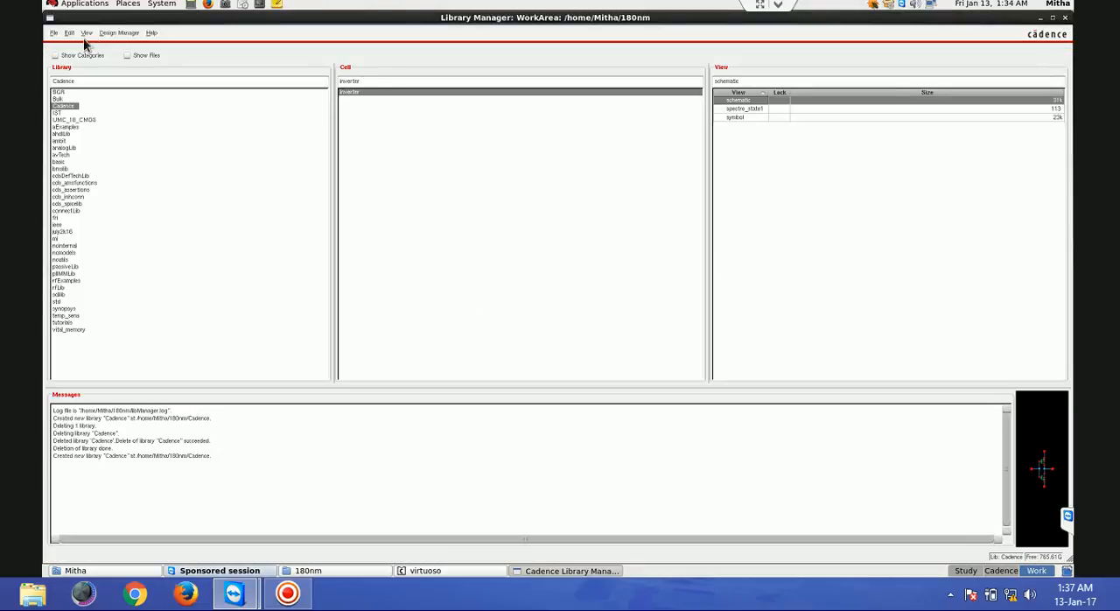
click(53, 32)
mouse_move(59, 43)
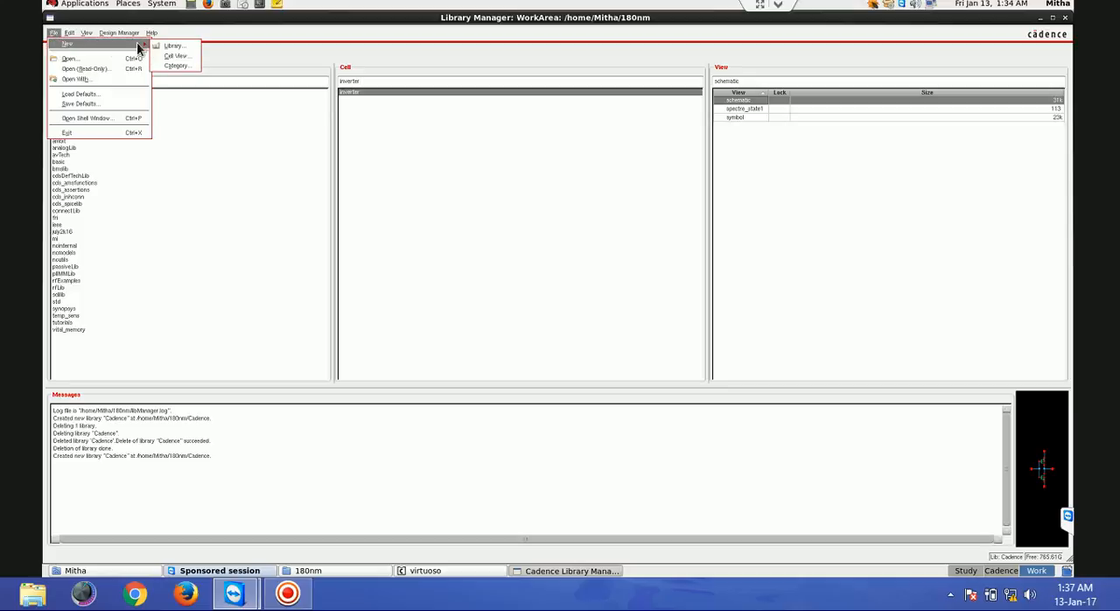
click(176, 56)
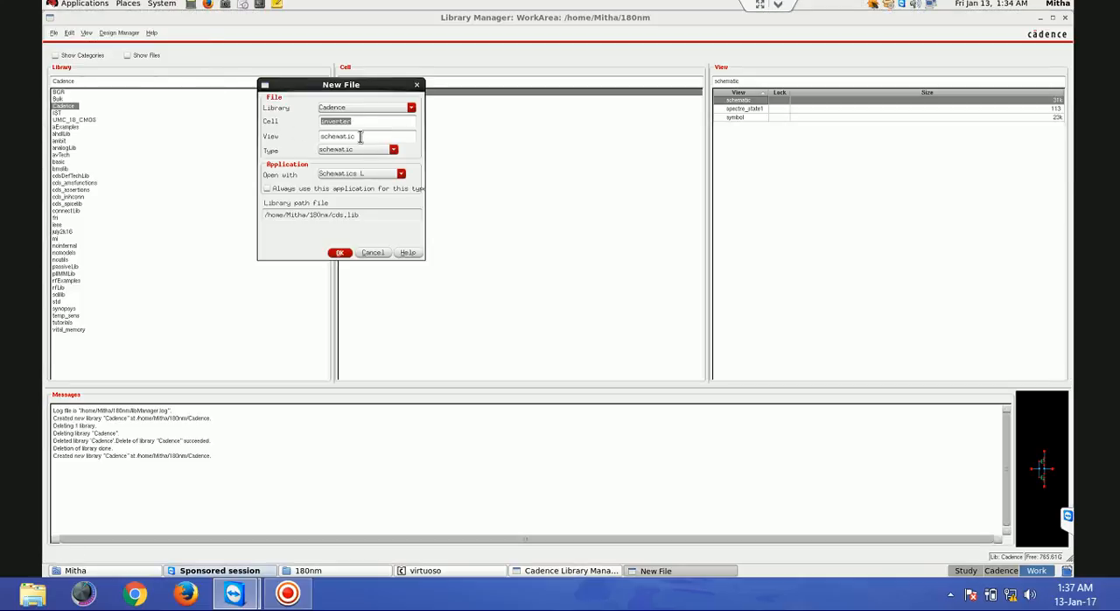
text(TRAIL)
click(339, 253)
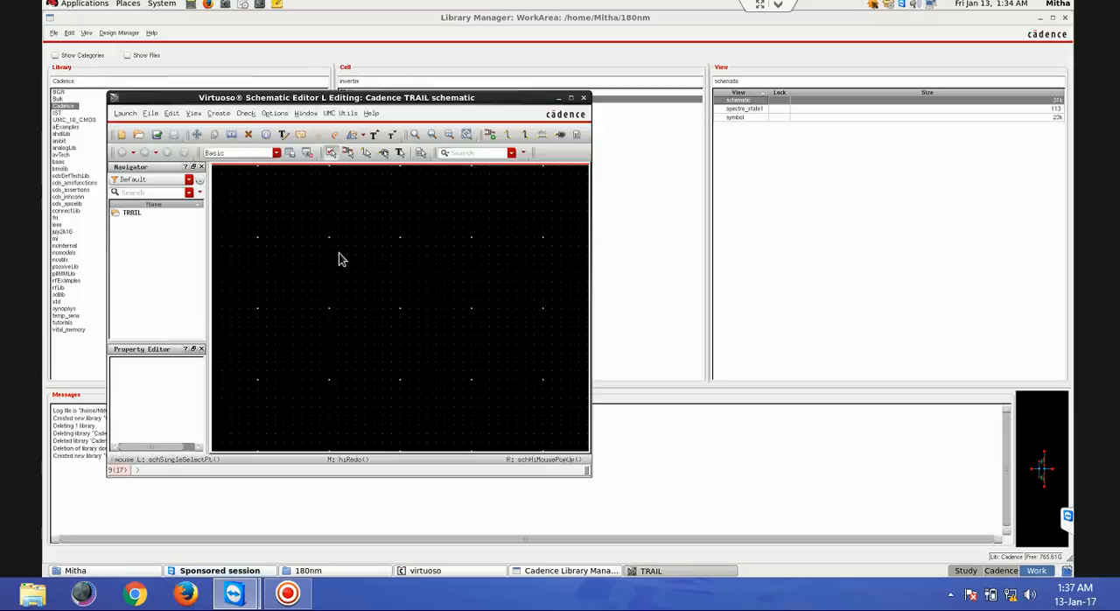
double_click(451, 97)
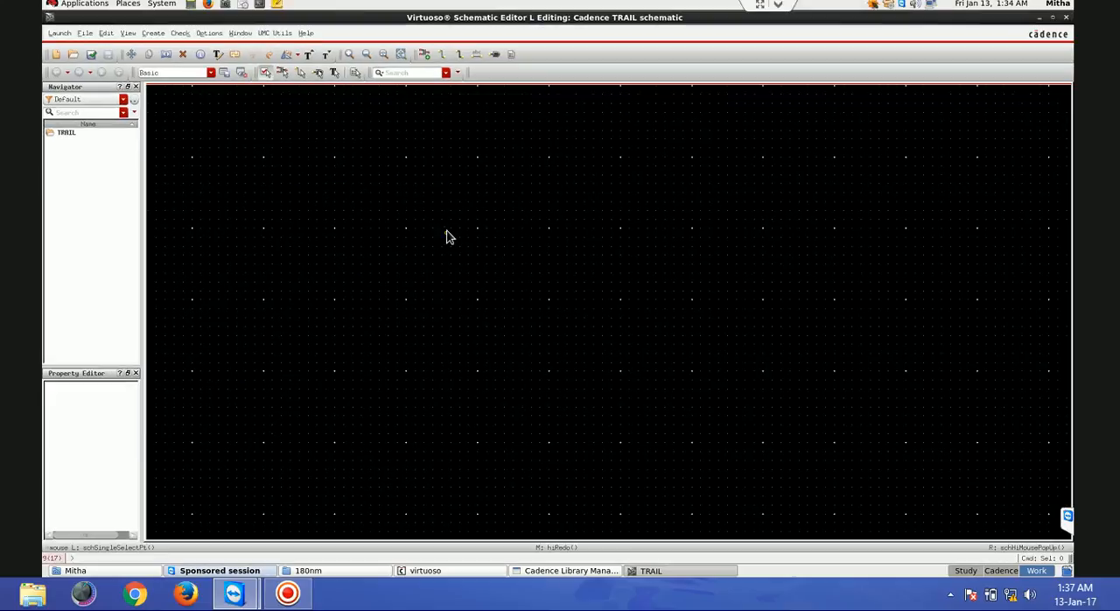
- Place one instance of the inverter symbol from the Cadence library in the TRAIL schematic
click(425, 53)
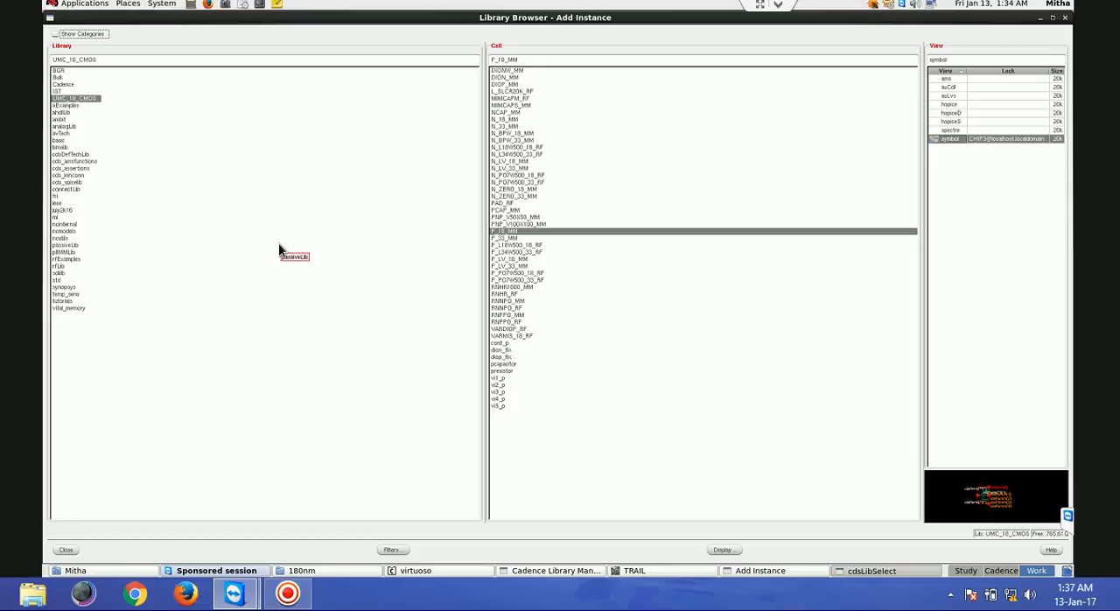
click(61, 85)
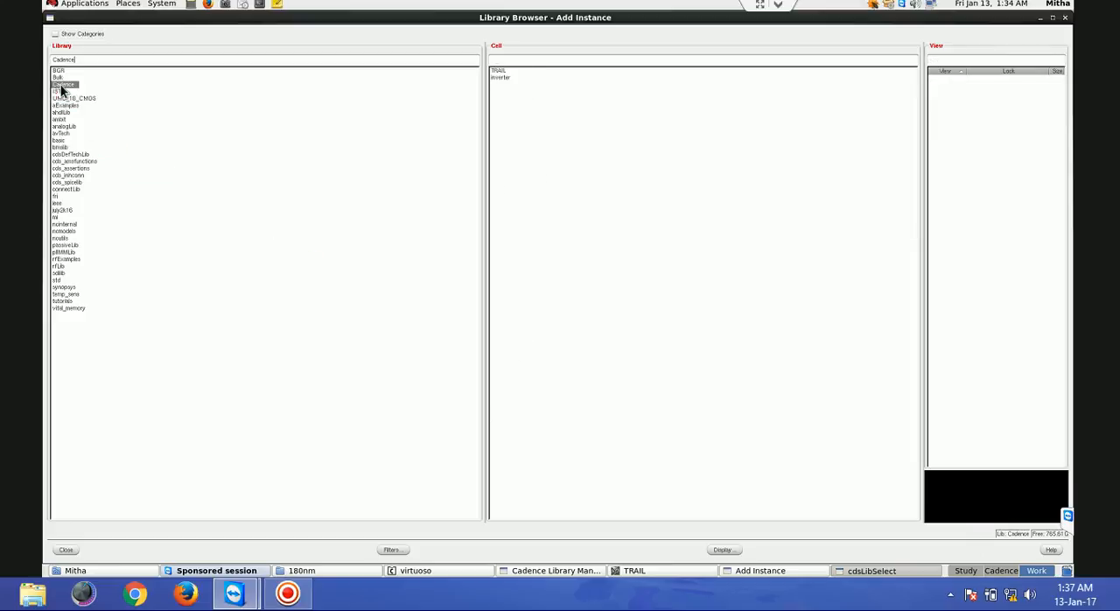
click(501, 77)
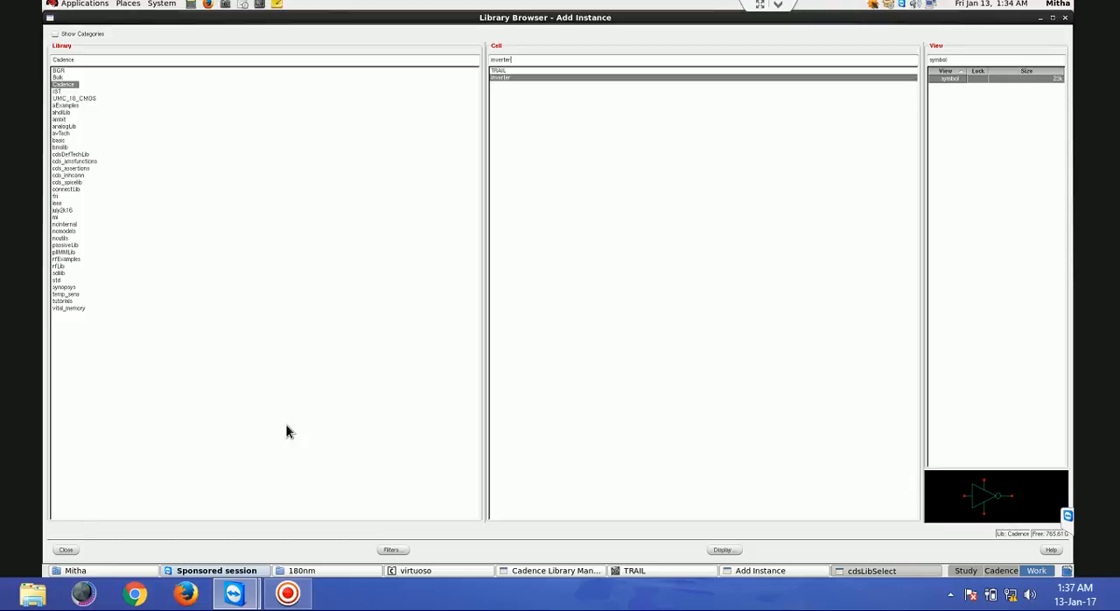
click(67, 550)
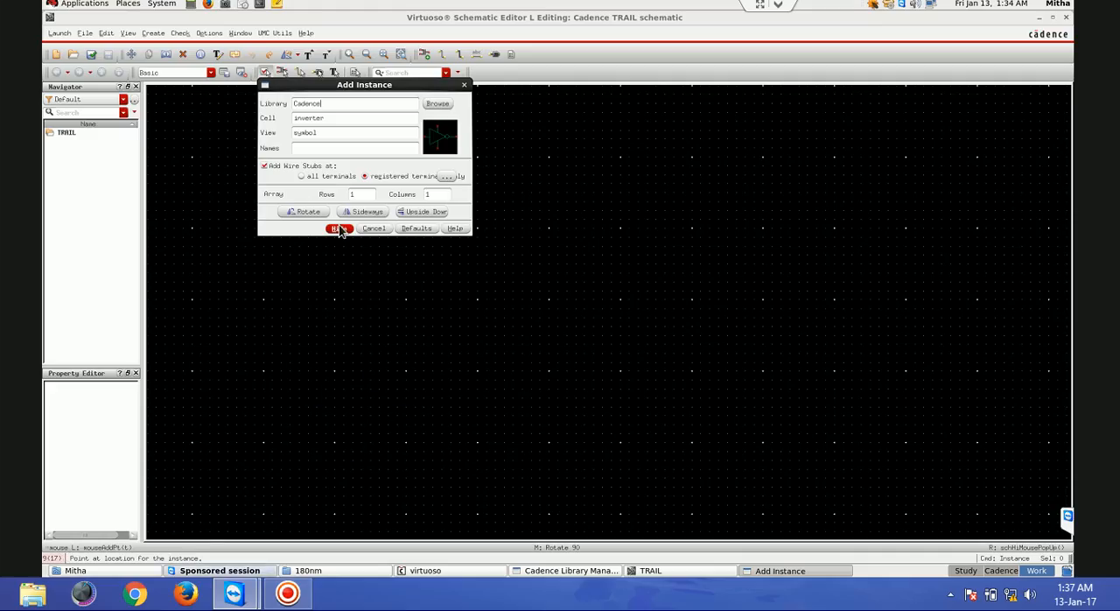
click(339, 228)
click(437, 268)
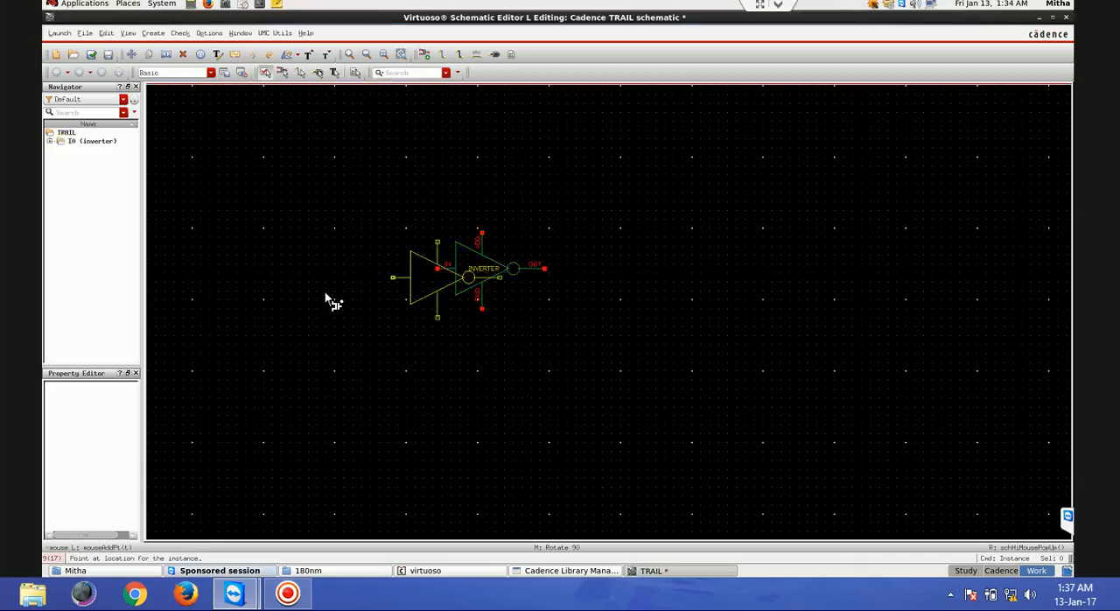
key(Escape)
- Draw straight wires outward from the inverter's VDD, IN, OUT and GND terminals
key(f)
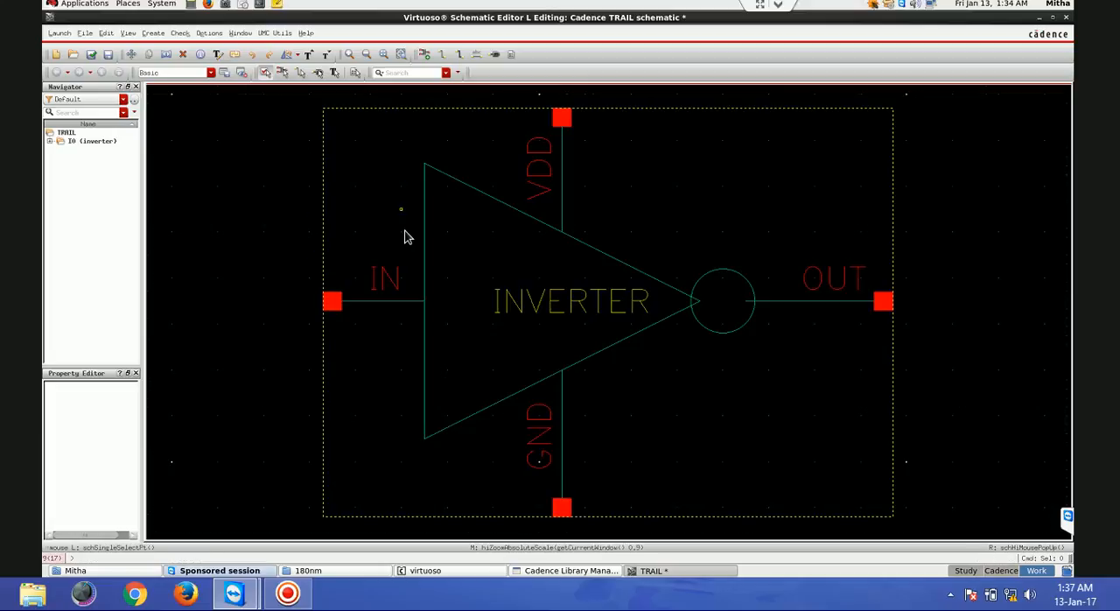
scroll(404, 236, down, 5)
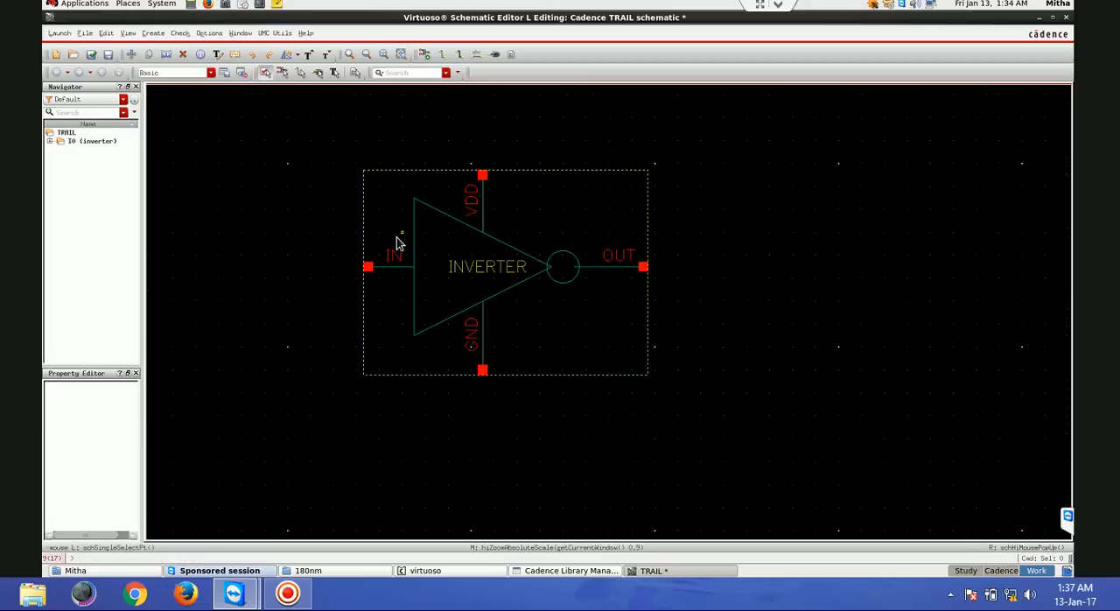
key(w)
click(482, 175)
double_click(484, 119)
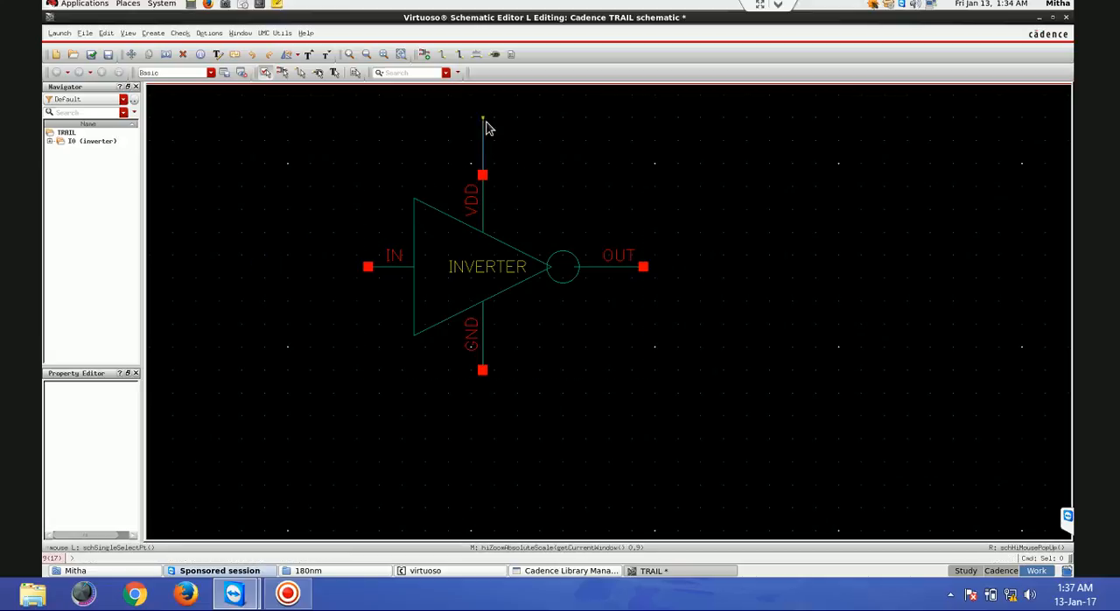
double_click(306, 266)
key(w)
click(641, 267)
double_click(711, 267)
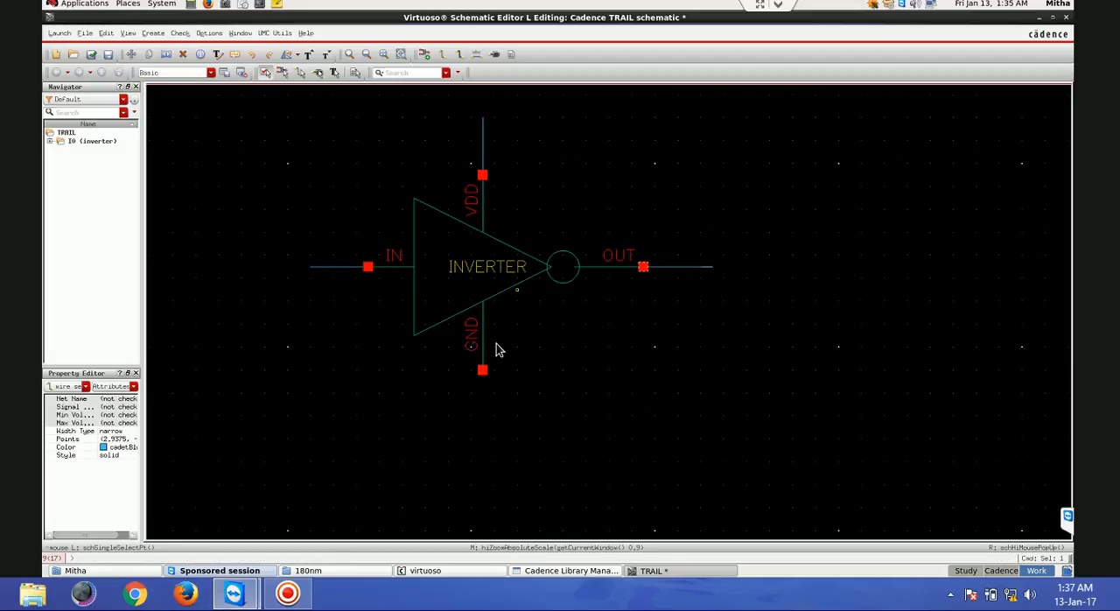
double_click(482, 438)
- Add an output pin named OUT at the end of the wire from the inverter's OUT terminal
click(494, 54)
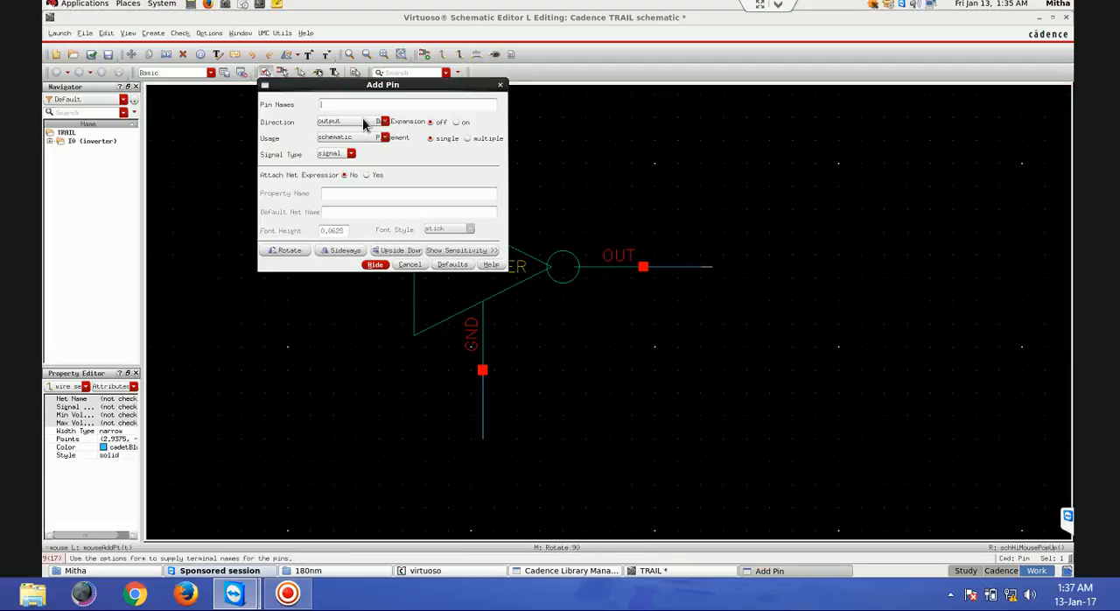
click(375, 264)
click(711, 266)
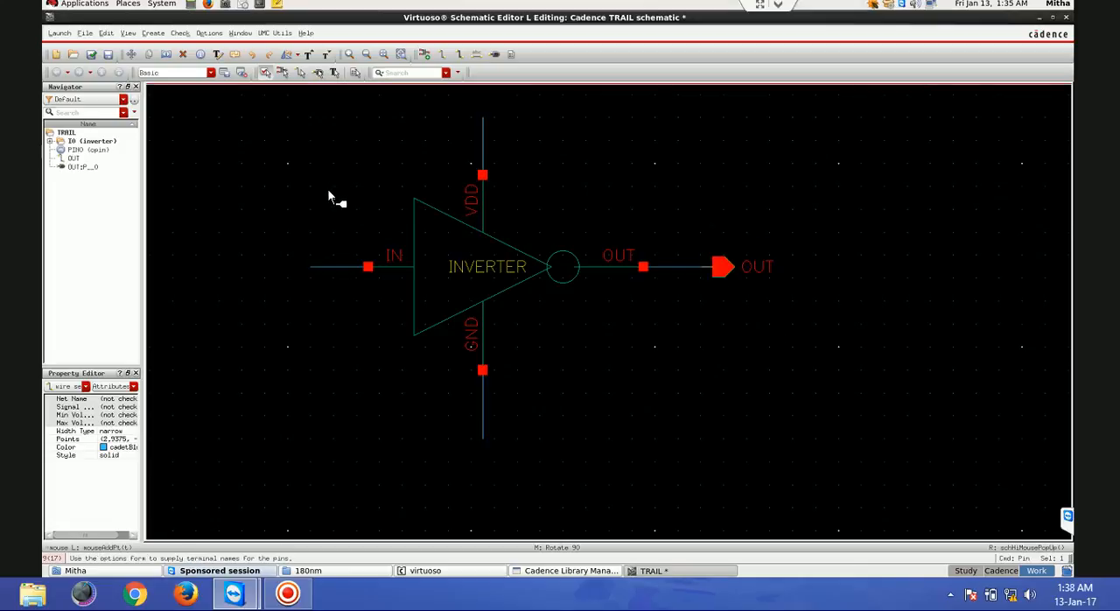
- Add input pins VDD, IN and GND, placing them beside the outer ends of the inverter's VDD, IN and GND wires
click(495, 55)
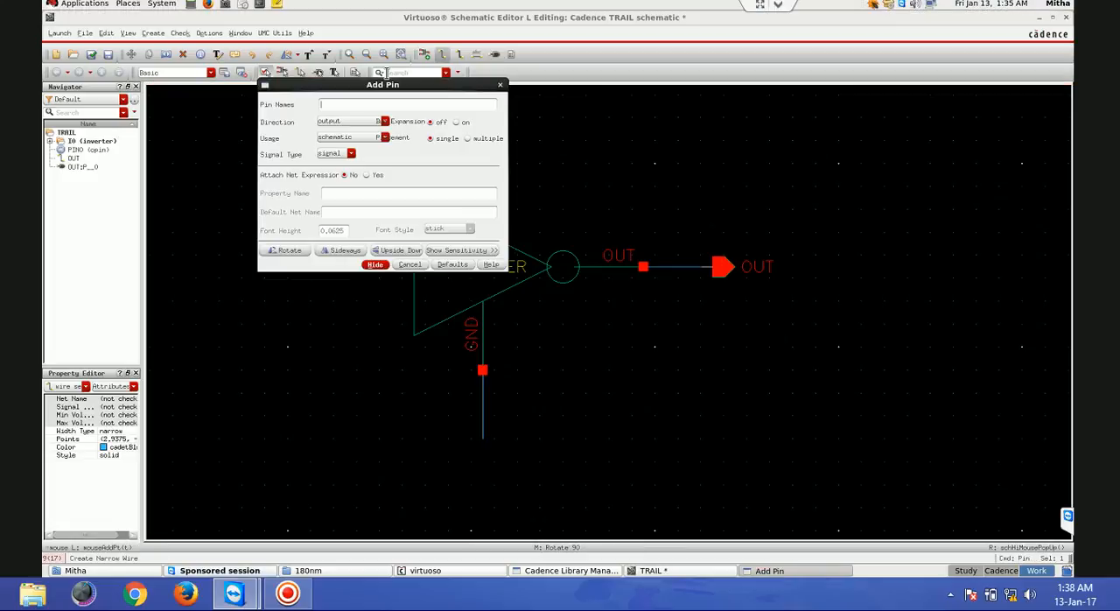
click(357, 105)
text(VDD)
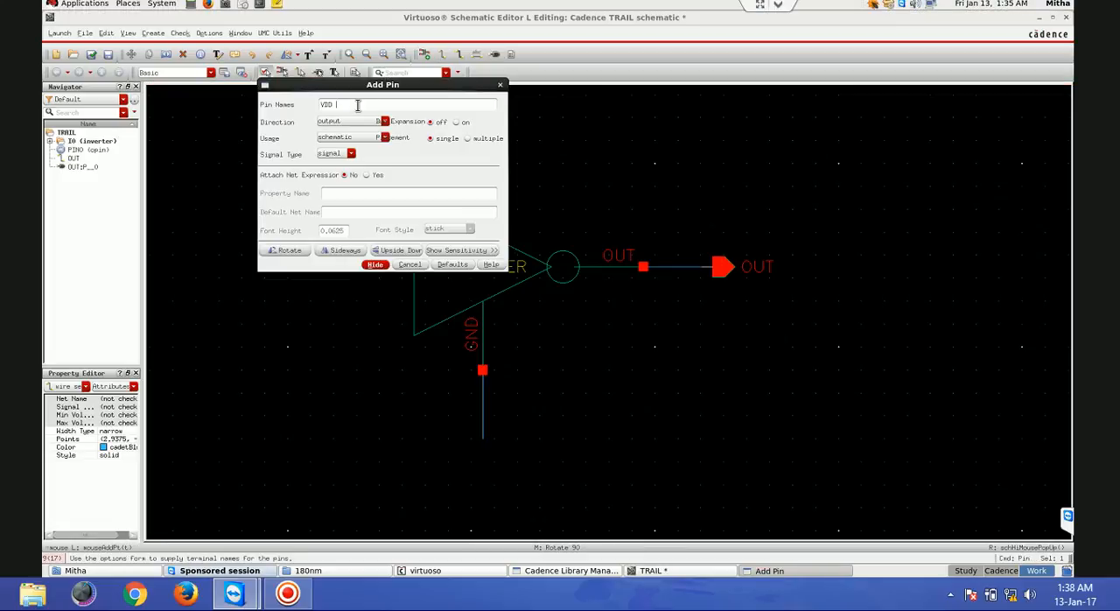
text( IN GND)
click(348, 123)
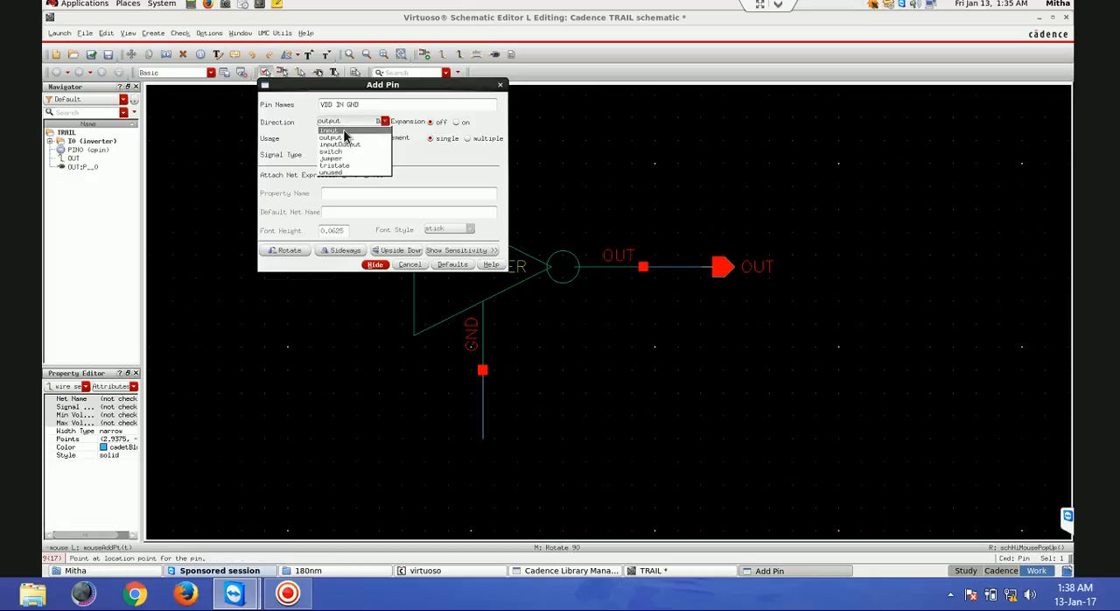
click(343, 131)
click(376, 264)
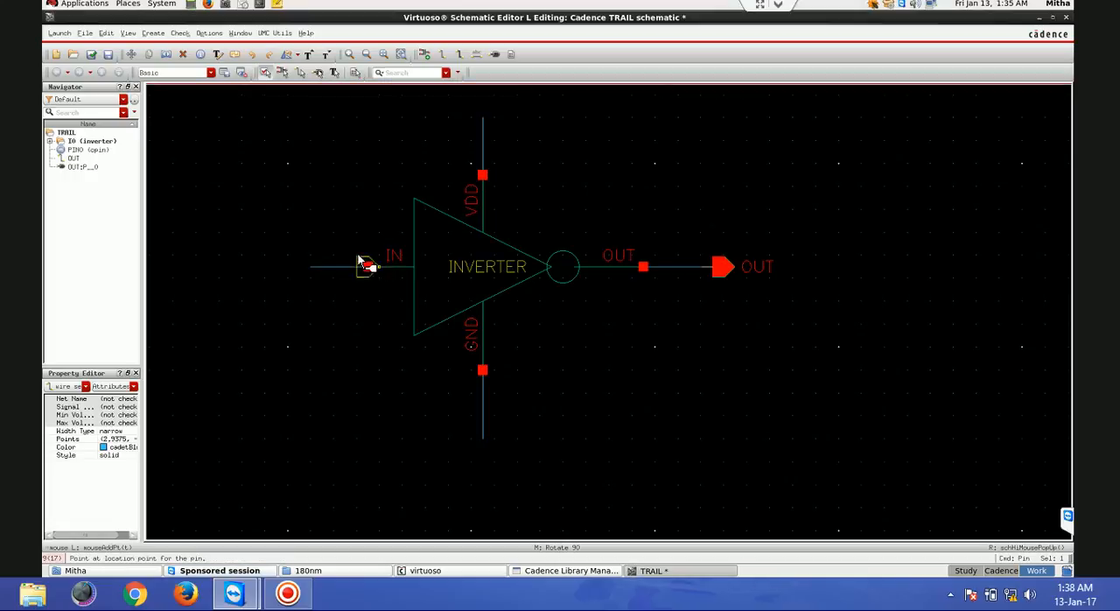
click(472, 105)
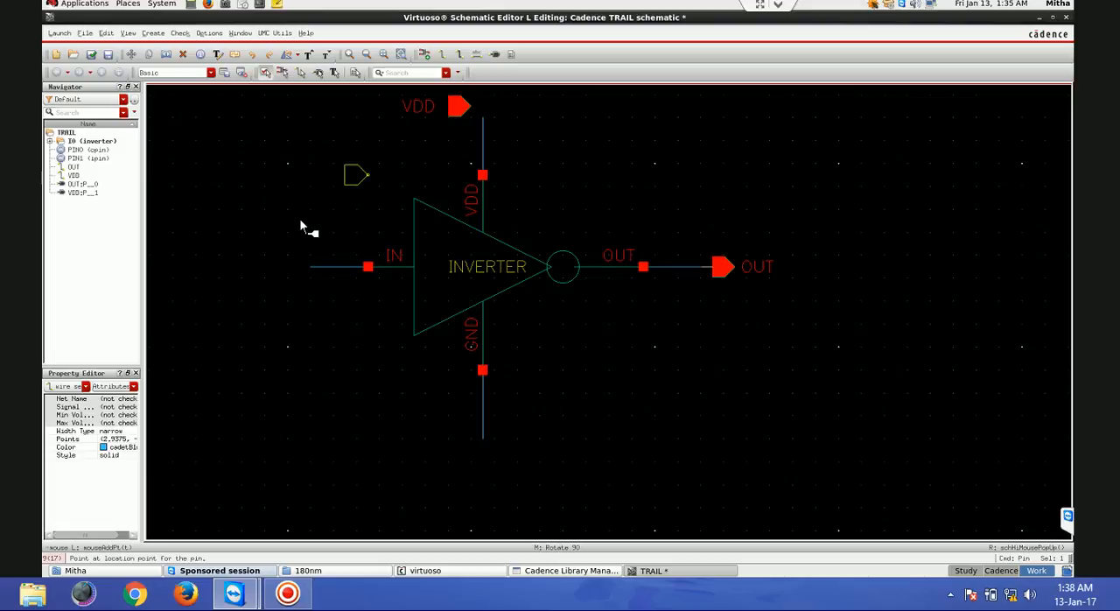
click(310, 268)
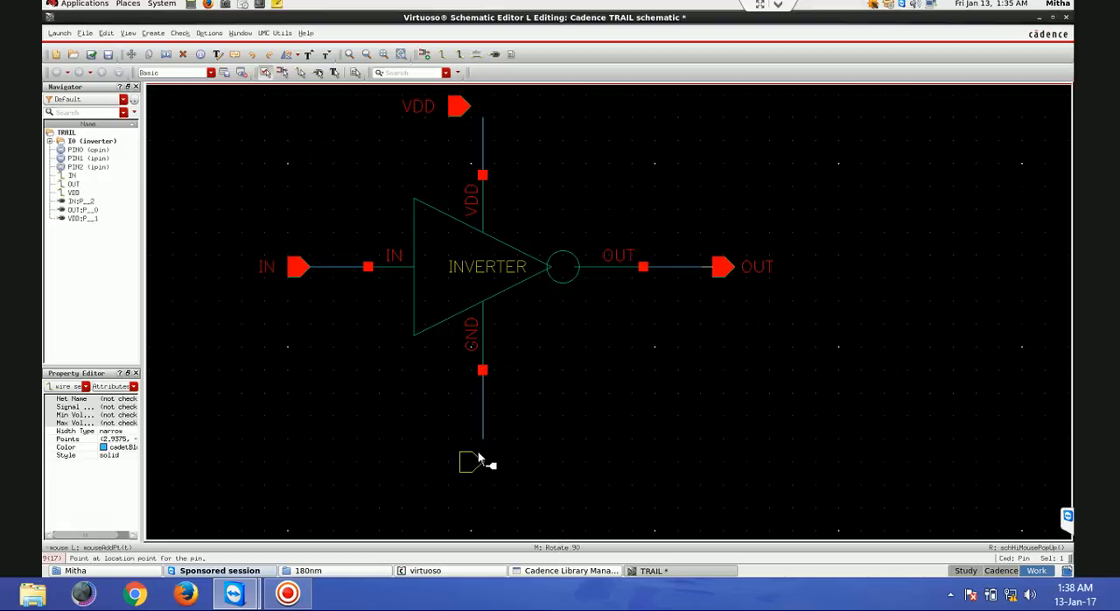
click(471, 449)
key(Escape)
- Connect the GND and VDD pins to their wire ends, and check and save the schematic
drag(481, 438, 459, 450)
drag(482, 126, 459, 106)
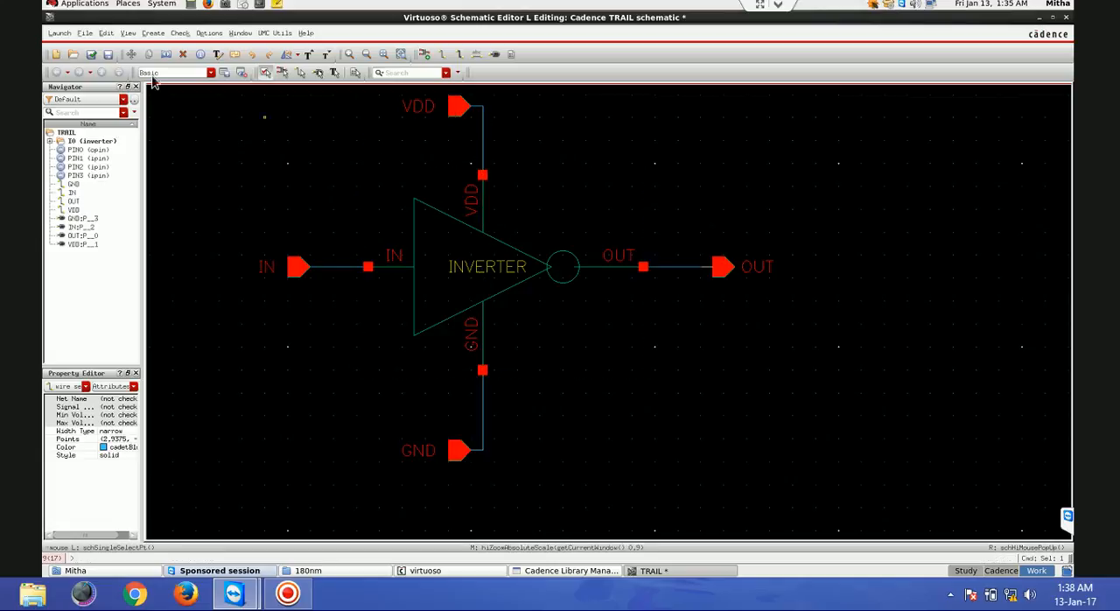
click(90, 54)
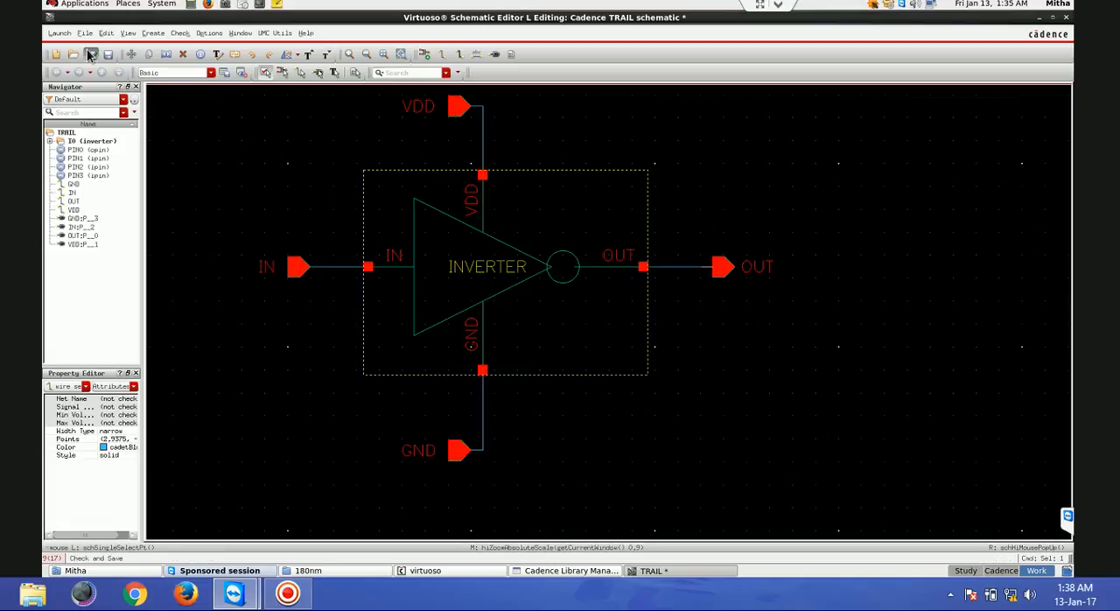
- Launch ADE L for the TRAIL schematic and load the saved simulation state spectre_state1 with the Cellview load option
click(66, 35)
click(65, 45)
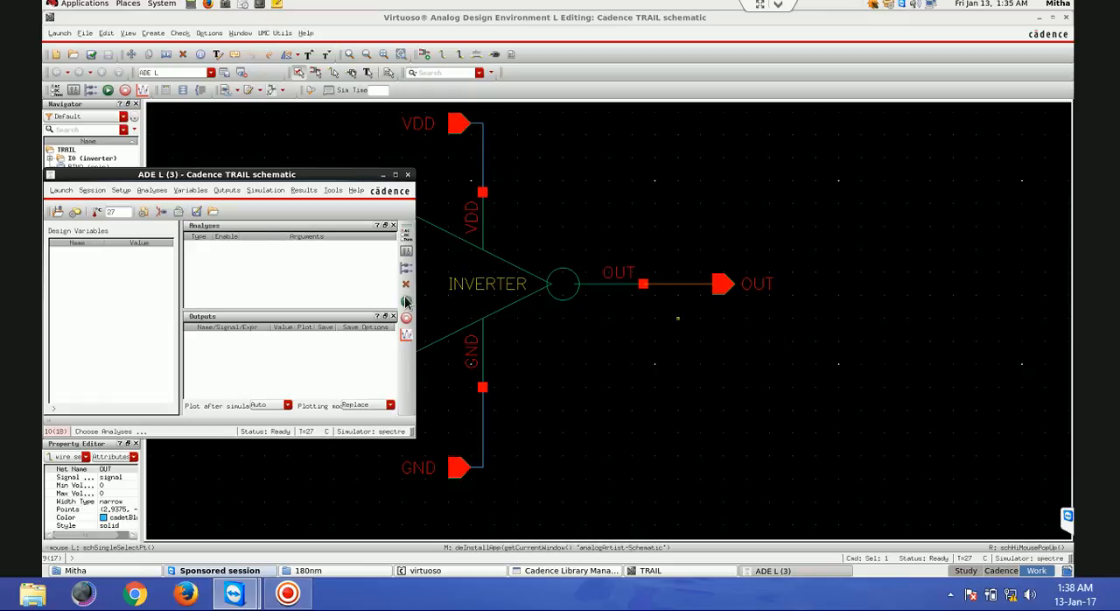
click(214, 214)
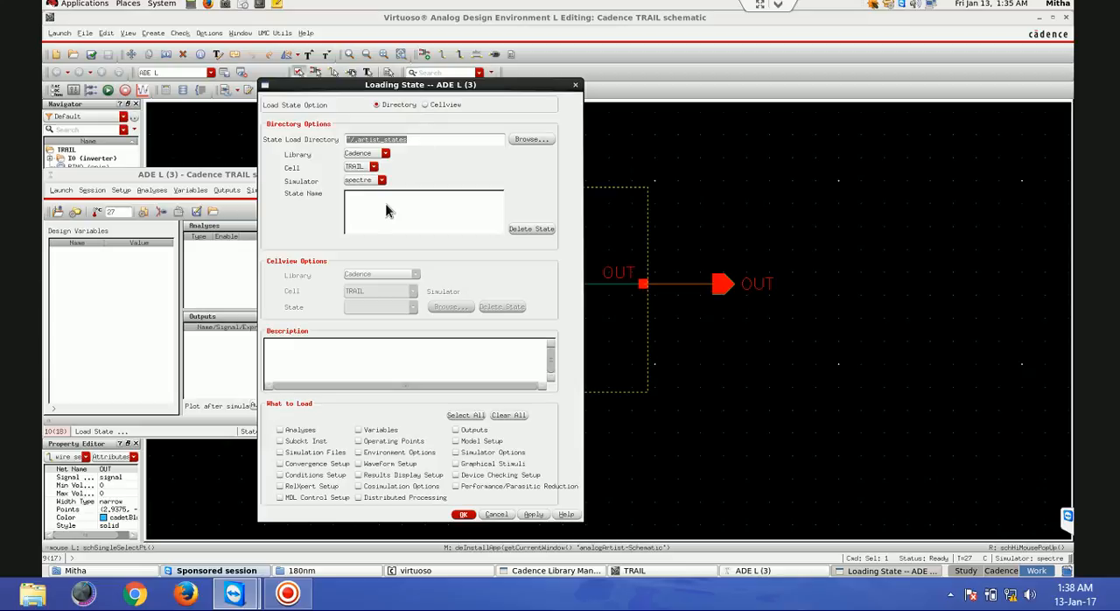
click(427, 106)
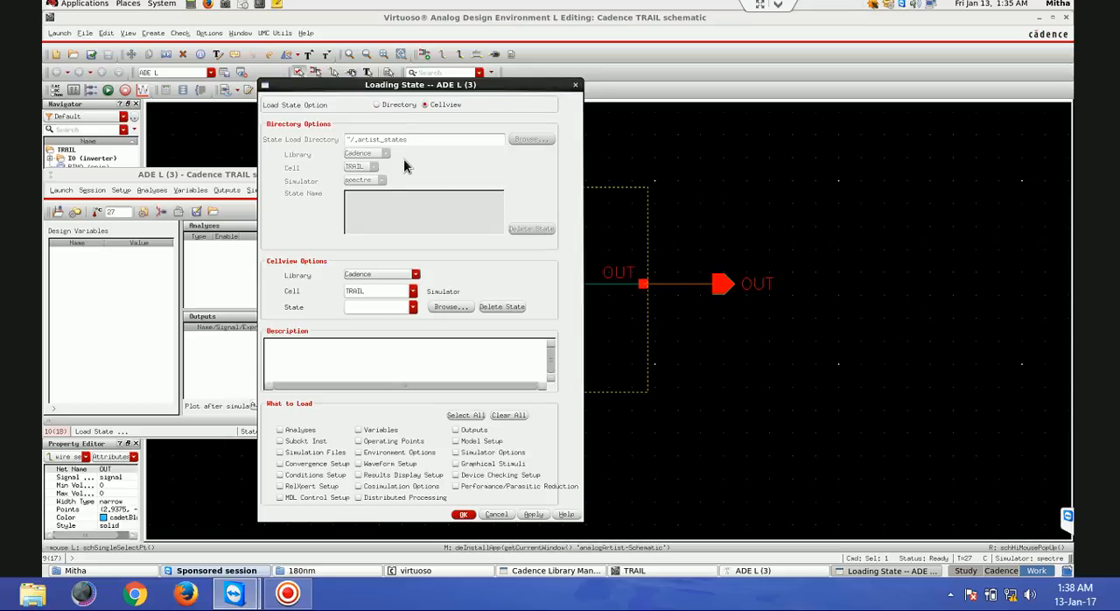
click(413, 291)
click(390, 308)
click(465, 515)
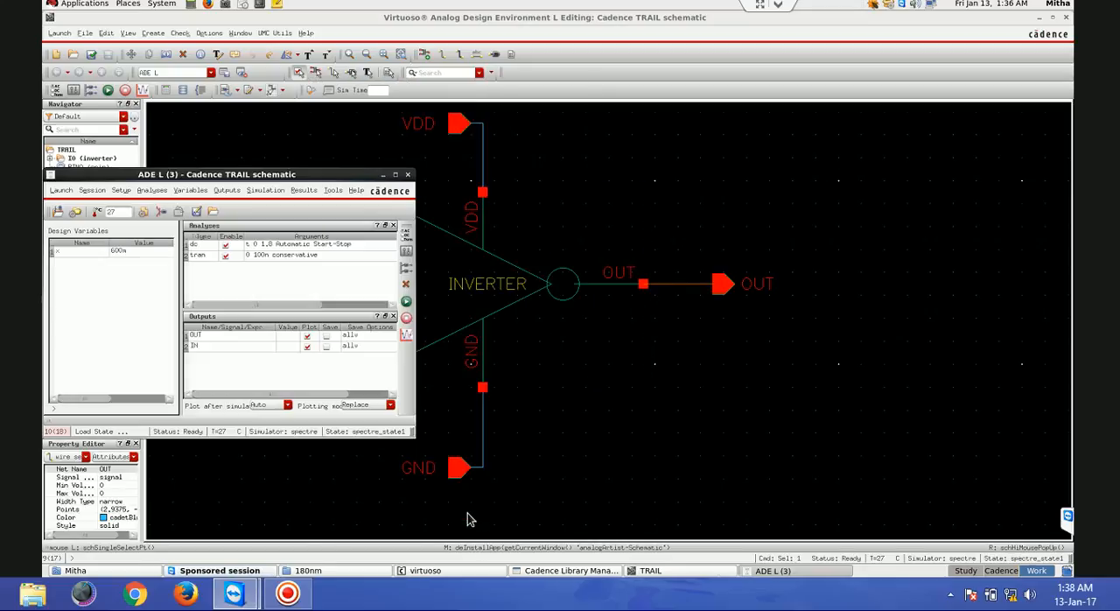
- Netlist and run the simulation, inspect the transient and DC response plots in a maximized window, and close it
click(405, 302)
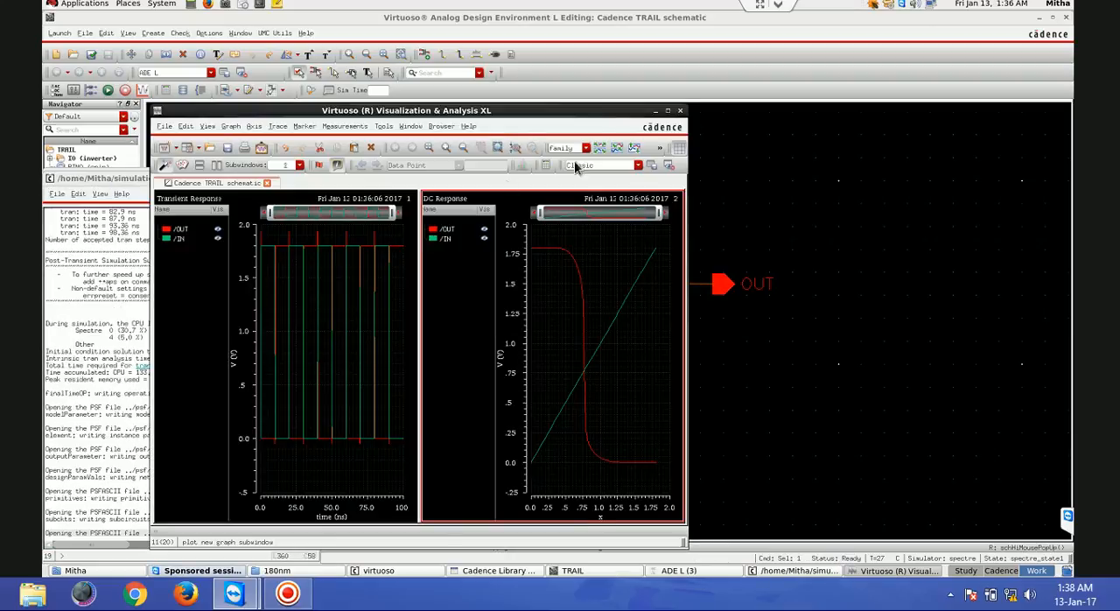
click(668, 110)
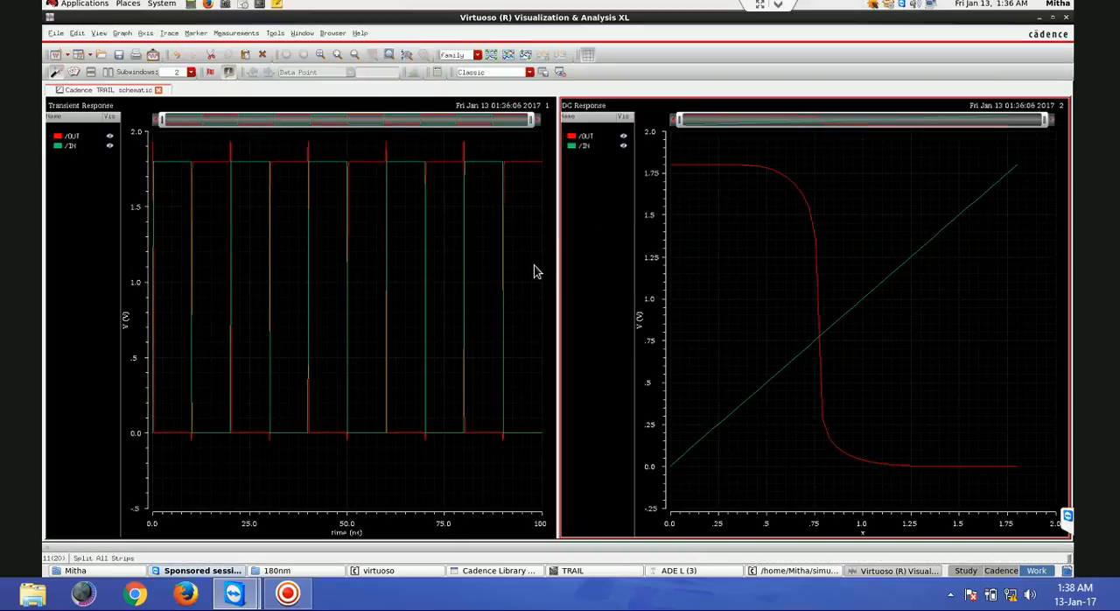
click(1066, 17)
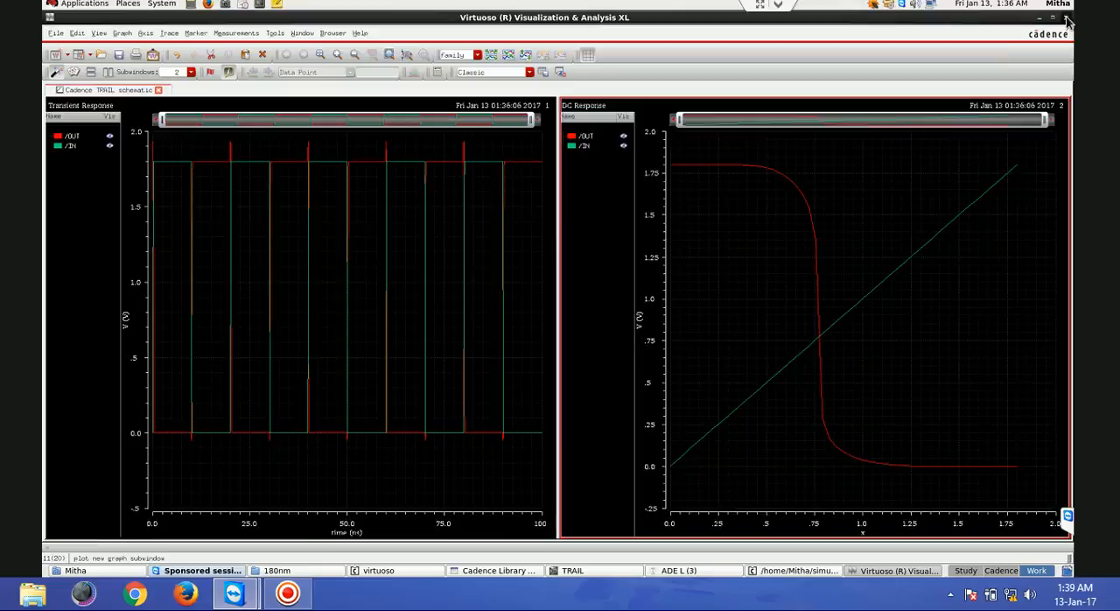
- Plot the simulated OUT and IN outputs again from ADE L to view the responses, and close the waveform window
click(311, 180)
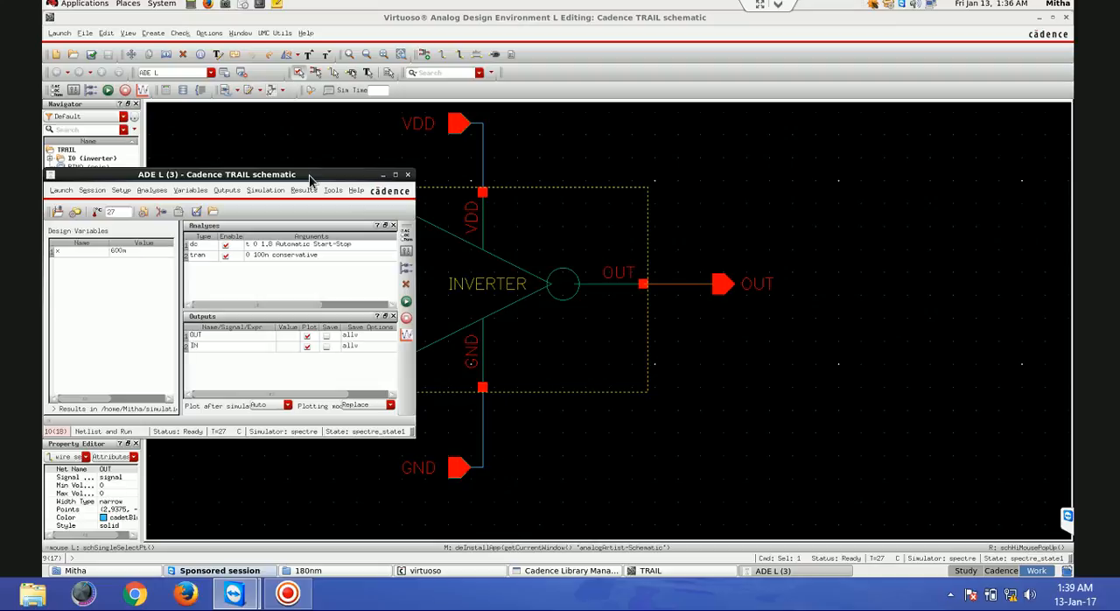
click(406, 333)
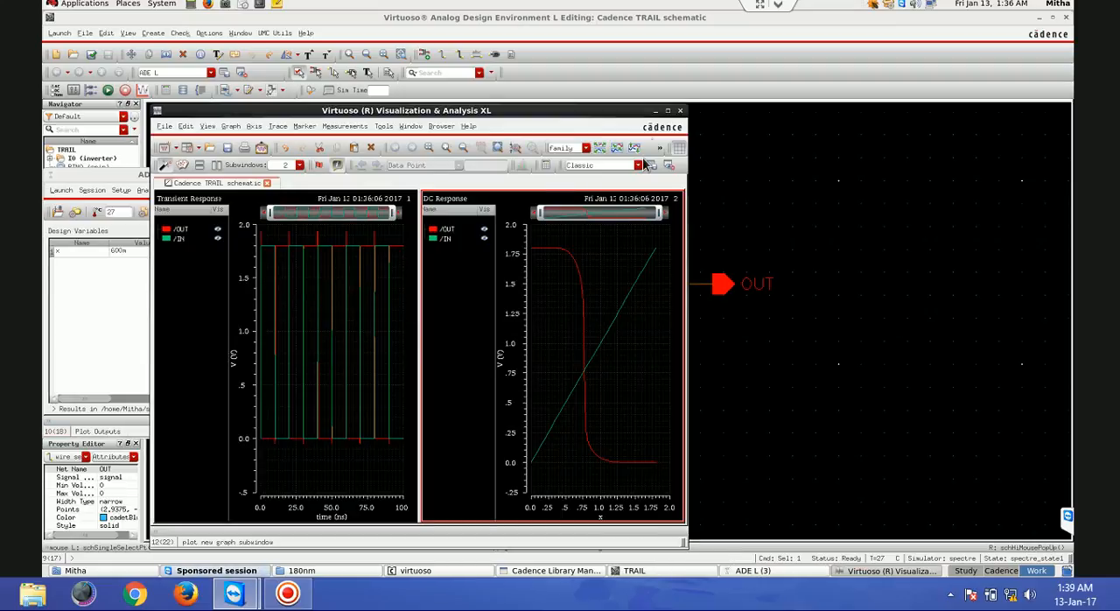
click(681, 112)
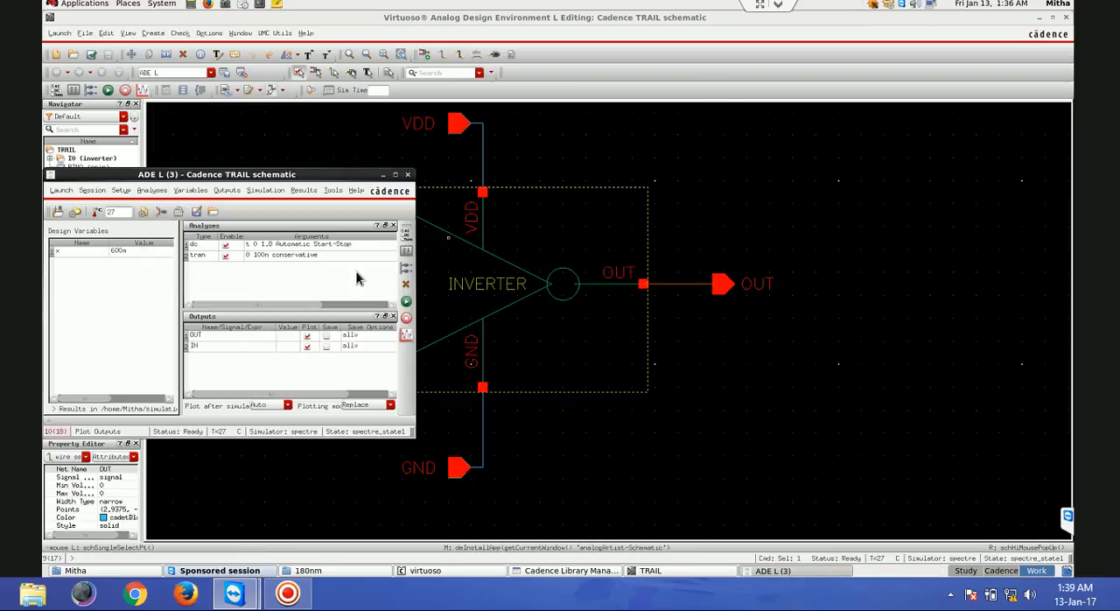